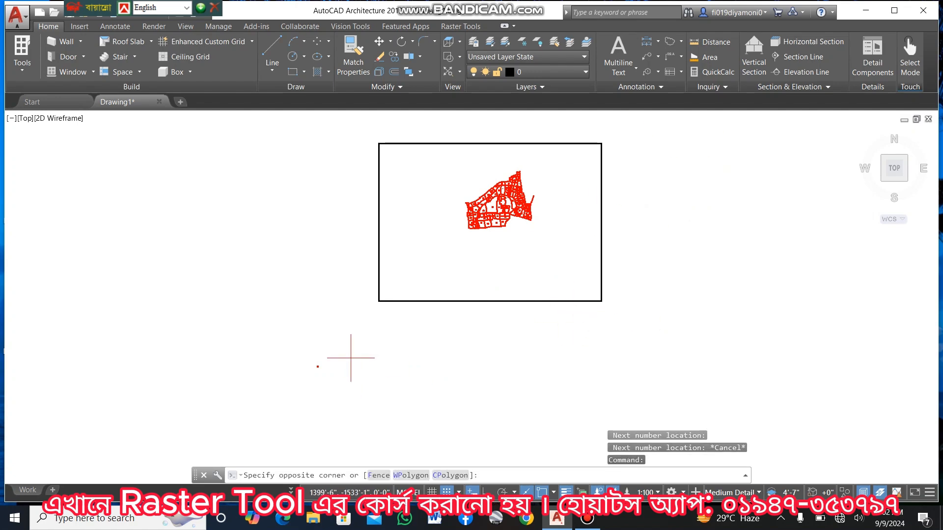
Recolour the entire traced plot map and its frame black through the object properties, and close the properties palette.
{"action": "left_click", "coordinate": [623, 123]}
{"action": "right_click", "coordinate": [582, 170]}
{"action": "left_click", "coordinate": [623, 343]}
{"action": "left_click", "coordinate": [88, 339]}
{"action": "left_click", "coordinate": [88, 339]}
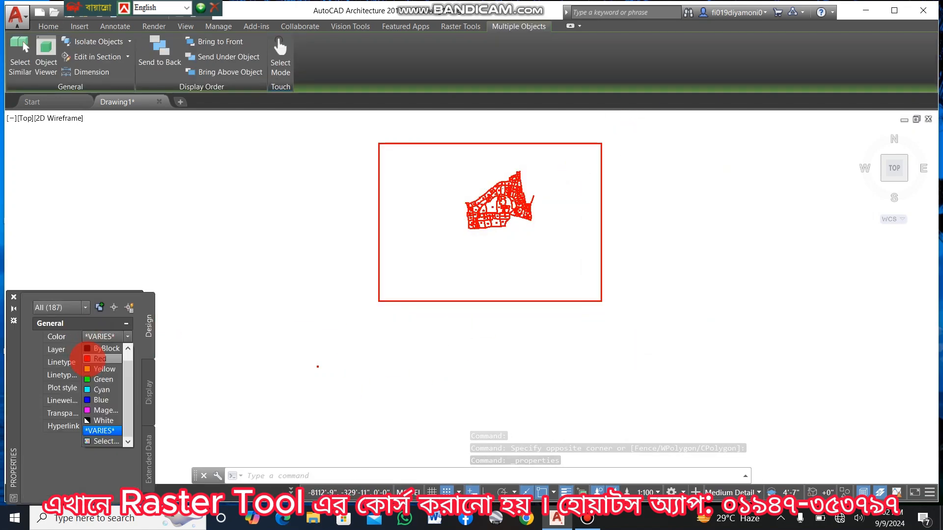
{"action": "left_click", "coordinate": [89, 349]}
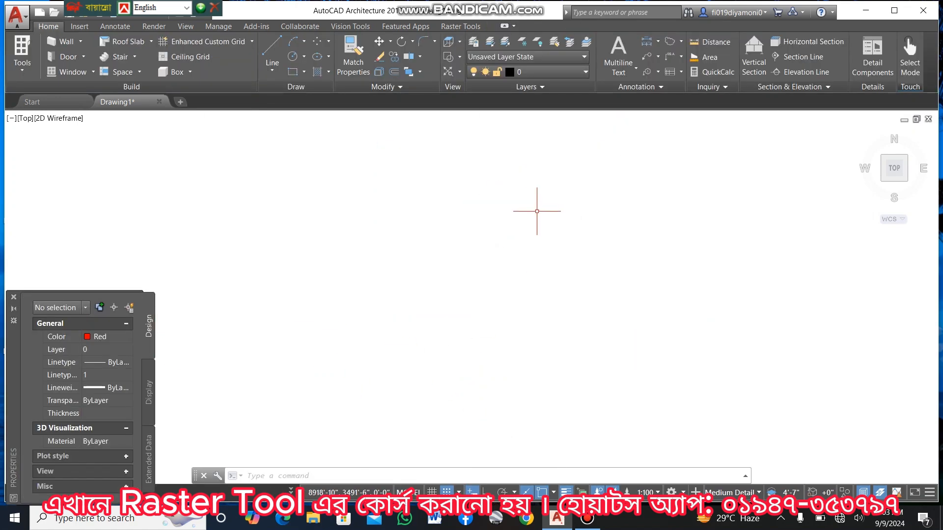
{"action": "scroll", "coordinate": [536, 211], "scroll_direction": "down", "scroll_amount": 10}
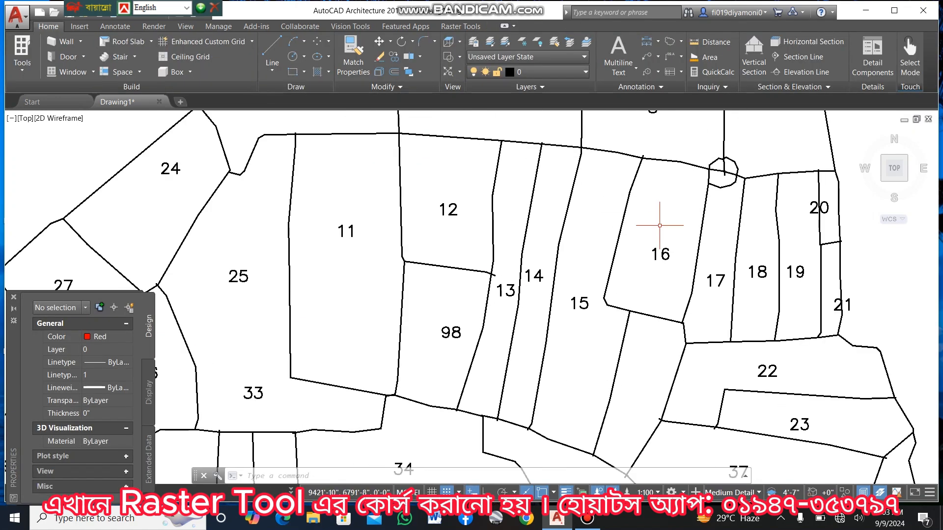
{"action": "left_click", "coordinate": [128, 298]}
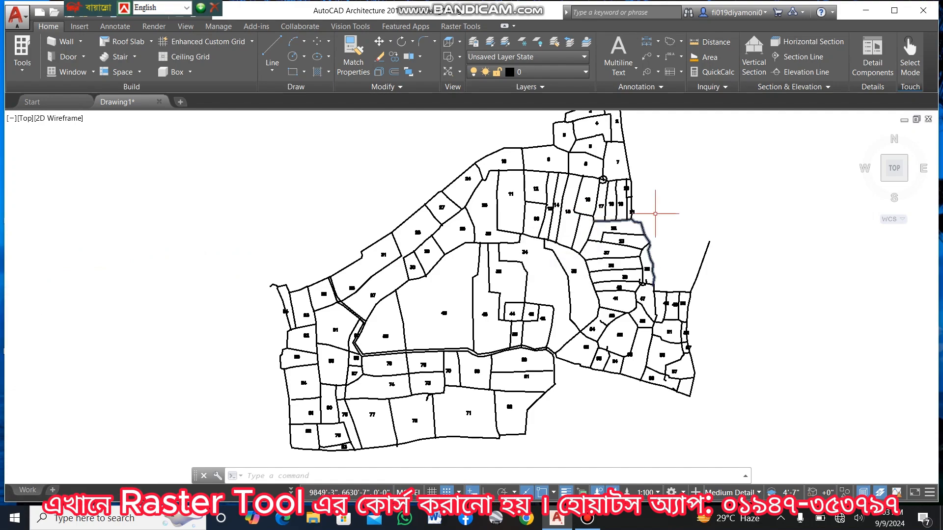
{"action": "middle_click_drag", "start_coordinate": [572, 225], "coordinate": [569, 316]}
{"action": "scroll", "coordinate": [631, 294], "scroll_direction": "up", "scroll_amount": 5}
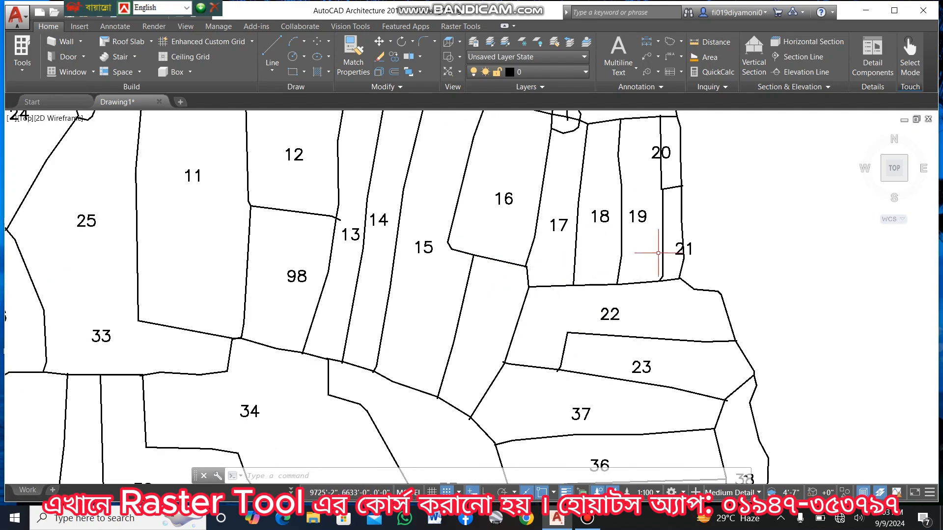
{"action": "scroll", "coordinate": [677, 255], "scroll_direction": "down", "scroll_amount": 7}
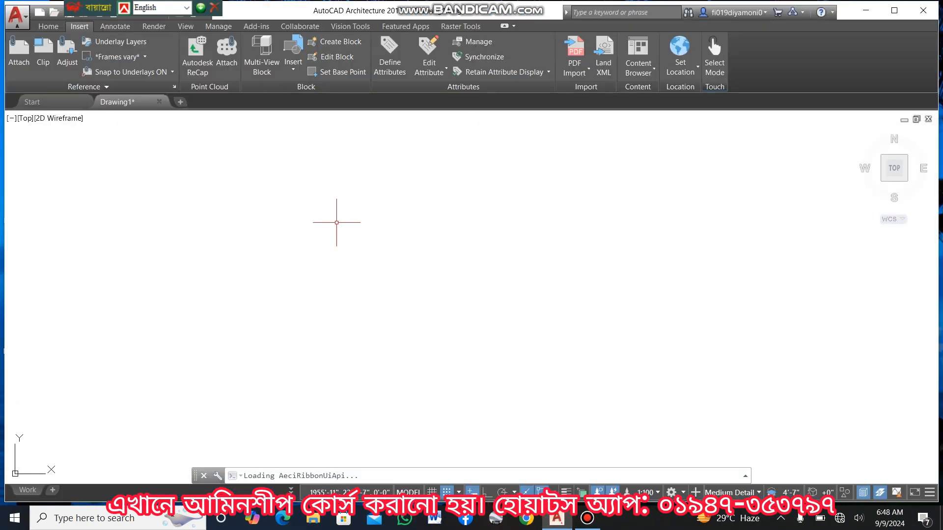
Attach the image 123-SADHUPARA-1_result_result_page-0001 at a scale of 3960, with scale not specified on screen and the insertion point picked in the drawing.
{"action": "left_click", "coordinate": [20, 46]}
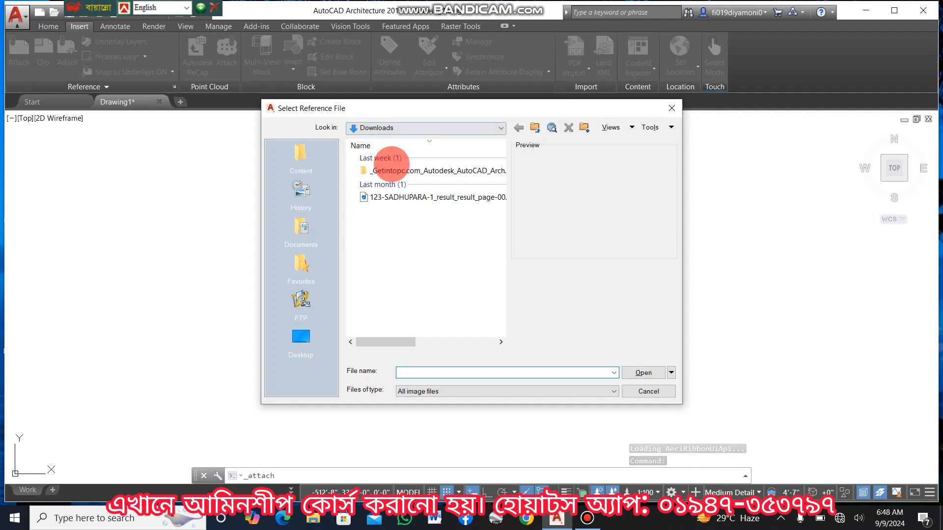
{"action": "left_click", "coordinate": [431, 202]}
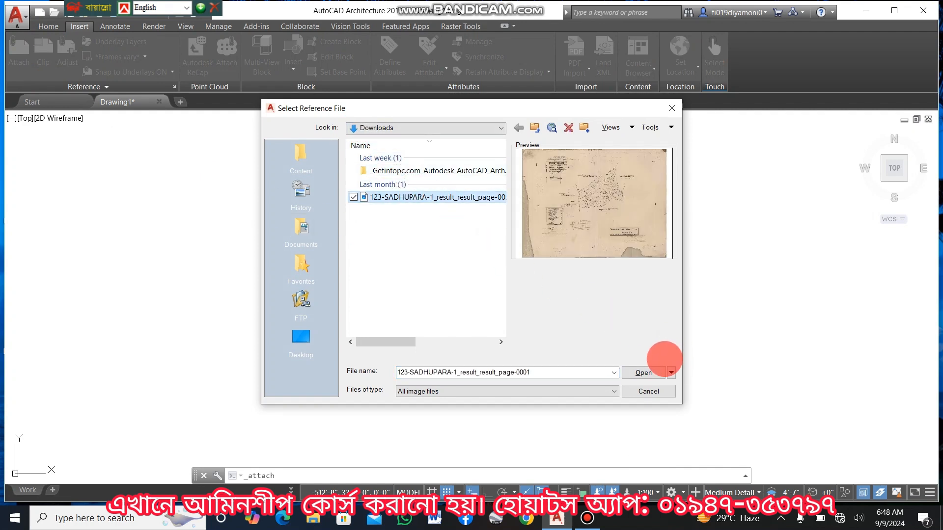
{"action": "left_click", "coordinate": [644, 374]}
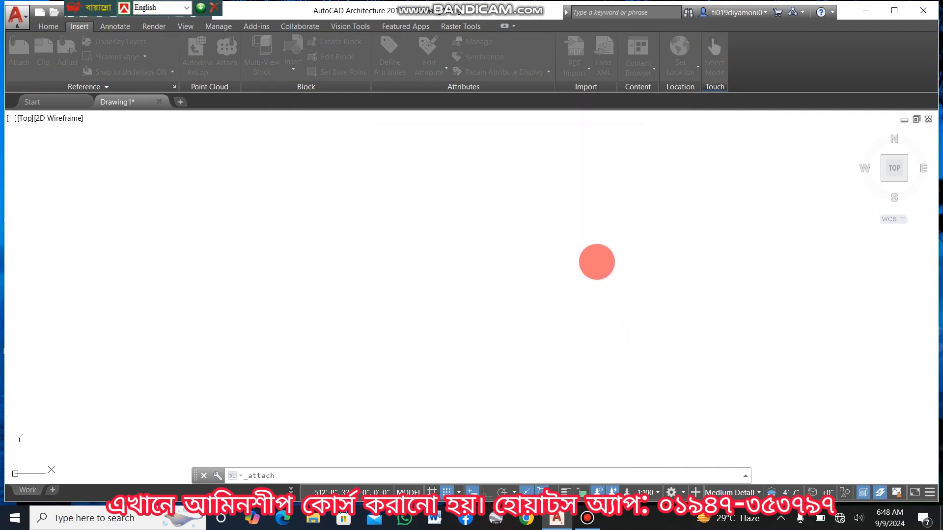
{"action": "left_click", "coordinate": [565, 212]}
{"action": "left_click", "coordinate": [569, 229]}
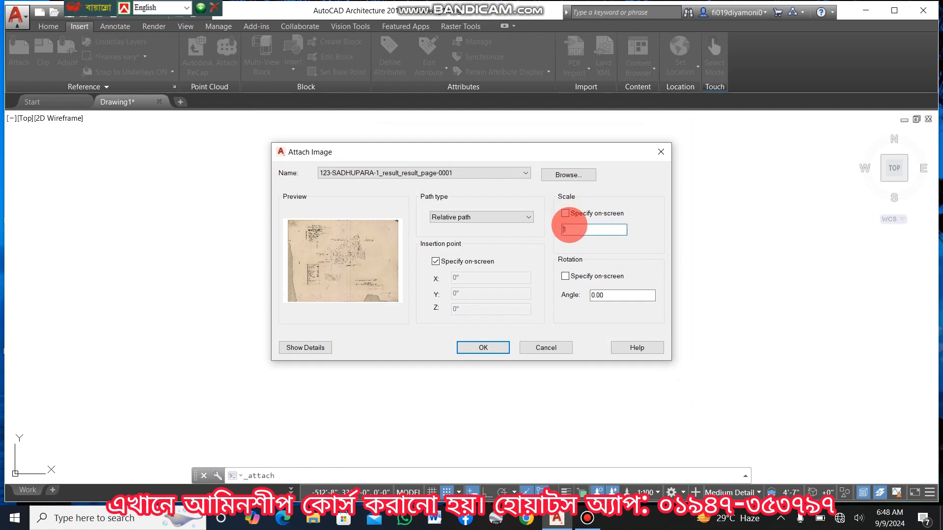
{"action": "left_click_drag", "start_coordinate": [568, 229], "coordinate": [539, 236]}
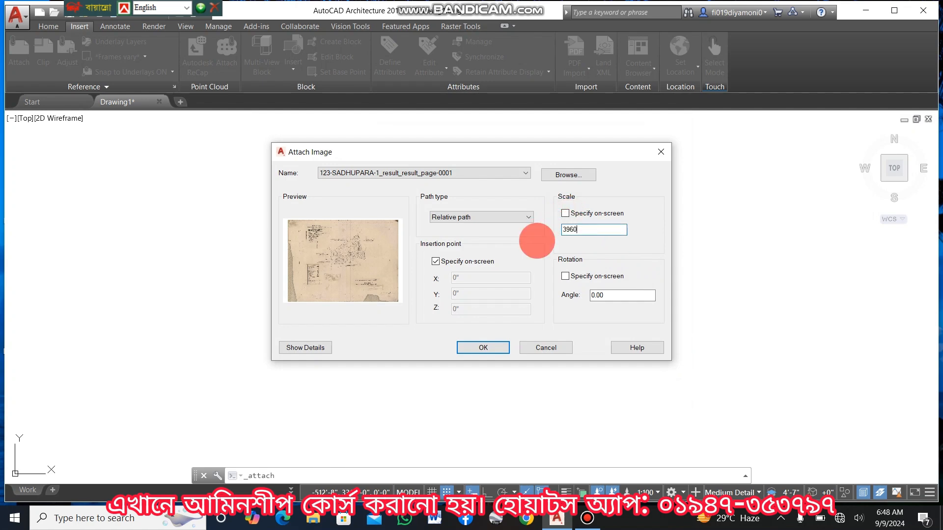
{"action": "left_click", "coordinate": [483, 349]}
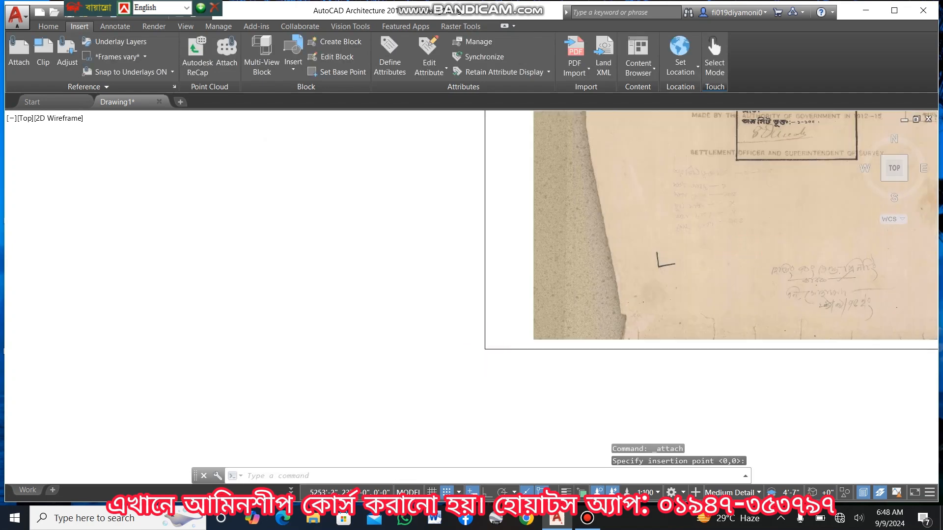
{"action": "scroll", "coordinate": [765, 223], "scroll_direction": "down", "scroll_amount": 6}
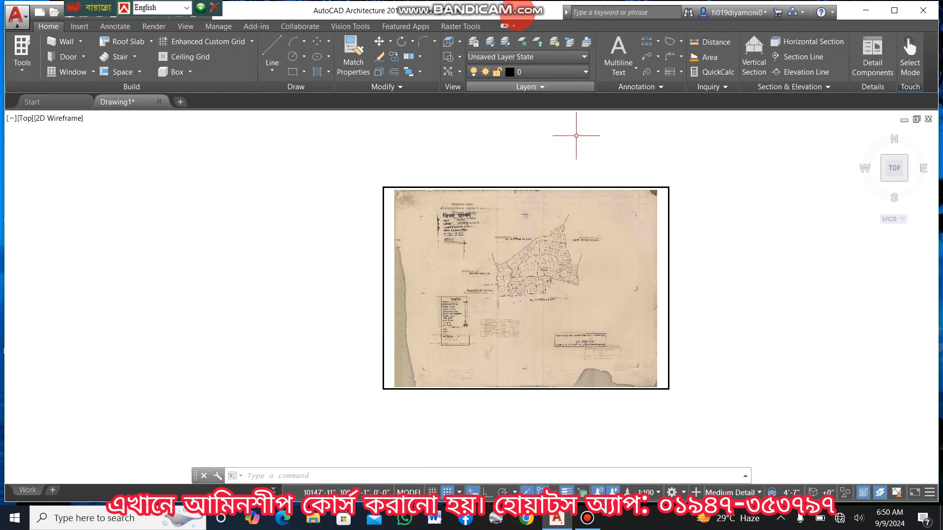
Invert the colours of the attached mouza map image with the raster Cleanup tools.
{"action": "left_click", "coordinate": [460, 26]}
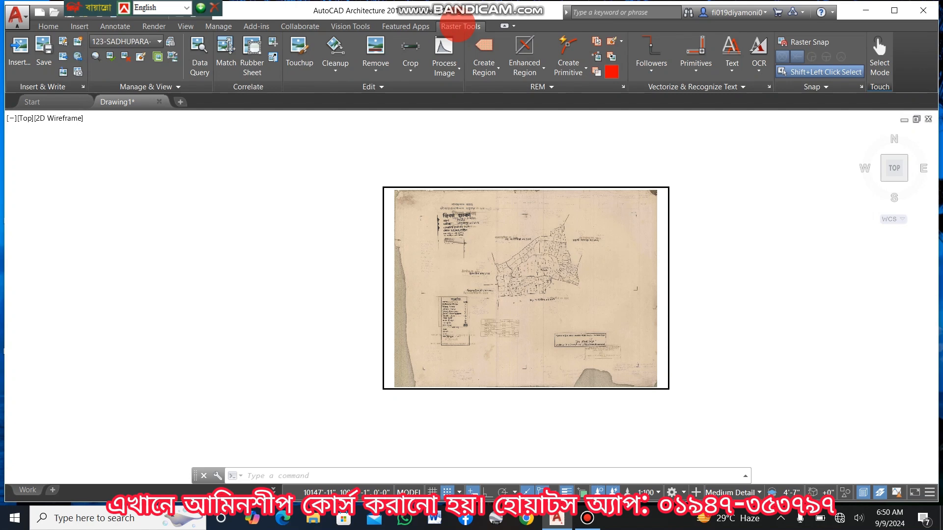
{"action": "left_click", "coordinate": [324, 62]}
{"action": "left_click", "coordinate": [334, 70]}
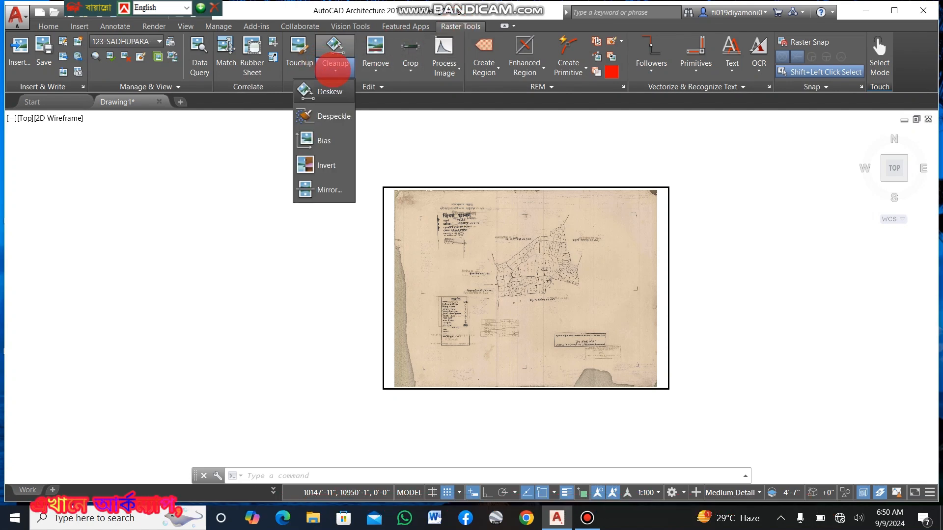
{"action": "left_click", "coordinate": [324, 164]}
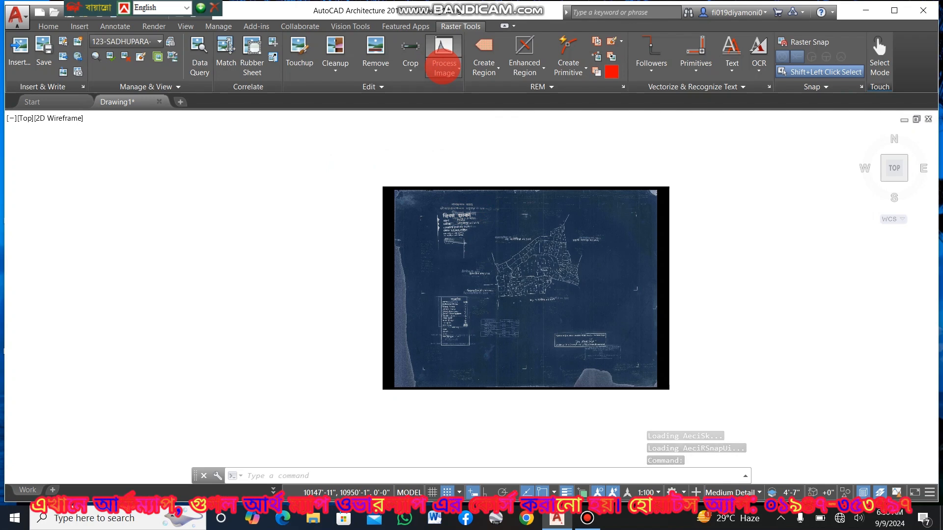
Change the inverted map image's color depth to Bitonal.
{"action": "left_click", "coordinate": [443, 69]}
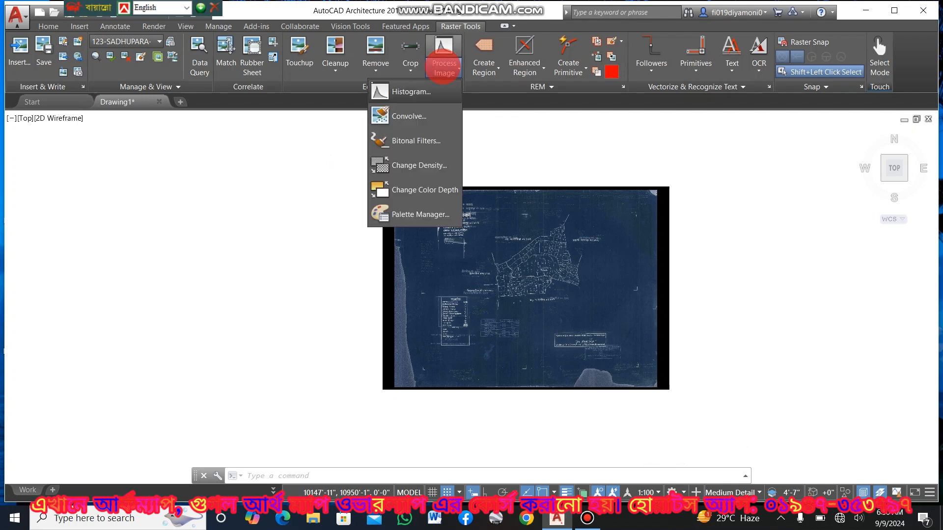
{"action": "left_click", "coordinate": [416, 190]}
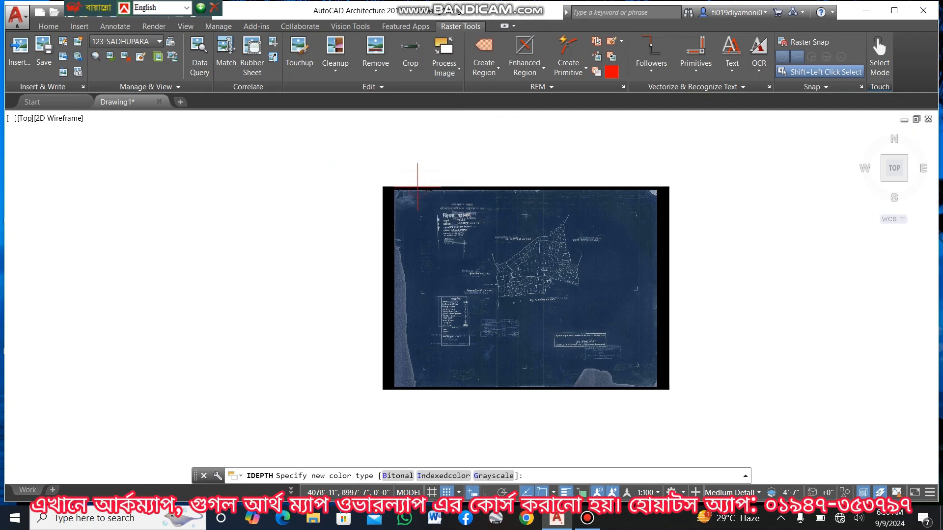
{"action": "type", "text": "B"}
{"action": "key", "text": "Return"}
Examine the bitonal map up close, checking the plot boundary lines, plot numbers, title text and scale bar.
{"action": "scroll", "coordinate": [554, 348], "scroll_direction": "up", "scroll_amount": 7}
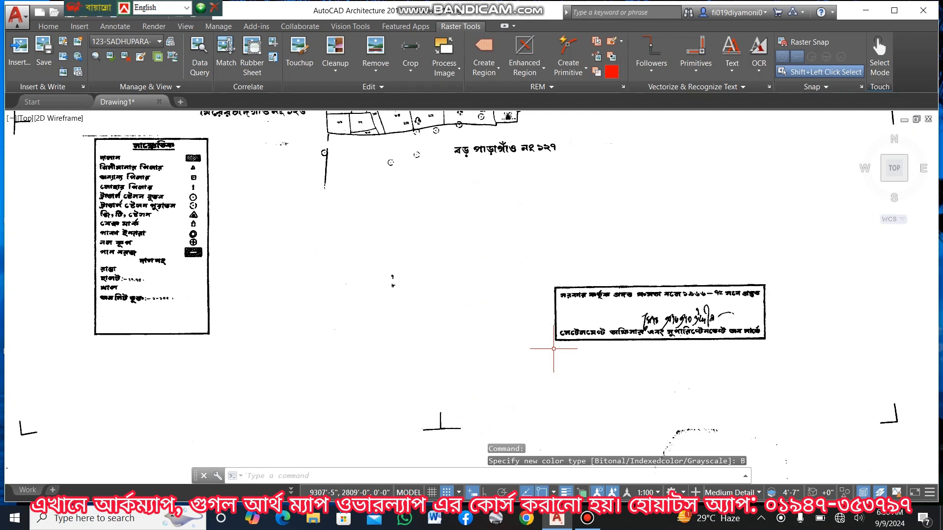
{"action": "scroll", "coordinate": [553, 348], "scroll_direction": "down", "scroll_amount": 3}
{"action": "scroll", "coordinate": [501, 172], "scroll_direction": "up", "scroll_amount": 6}
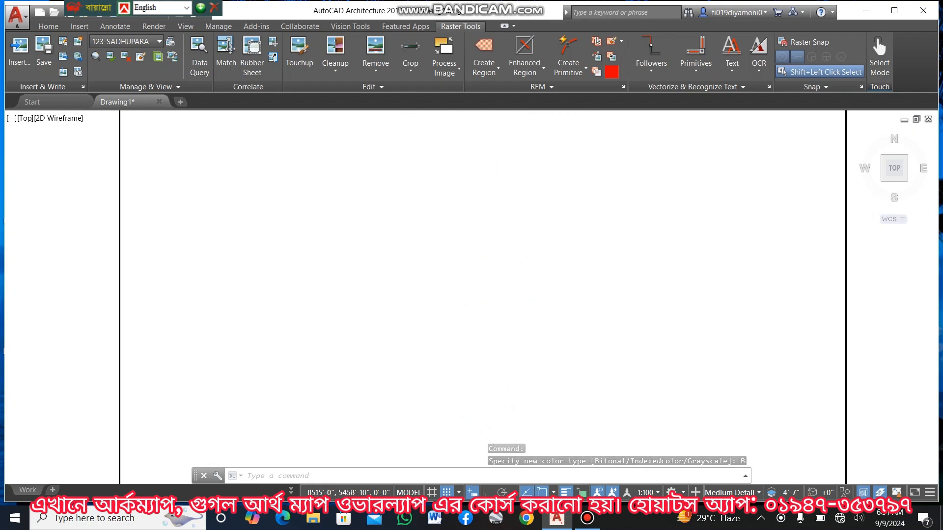
{"action": "scroll", "coordinate": [575, 218], "scroll_direction": "up", "scroll_amount": 4}
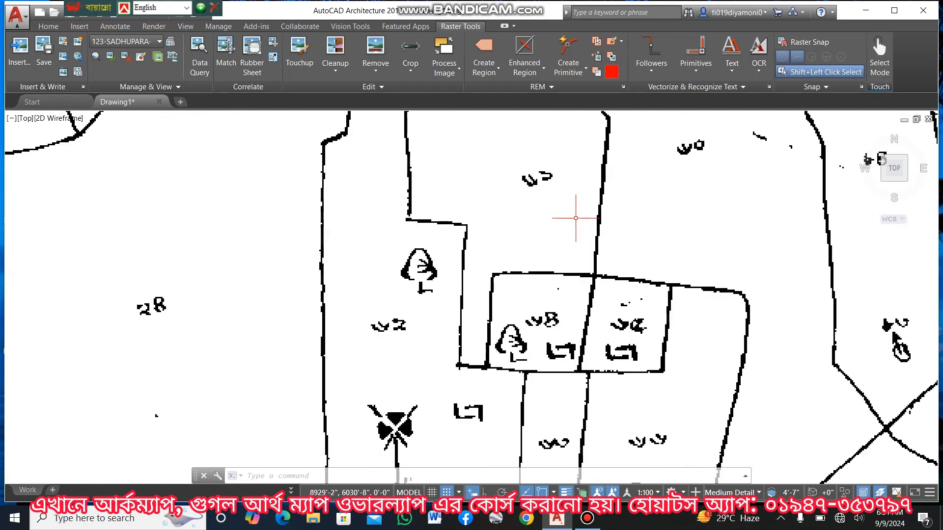
{"action": "scroll", "coordinate": [576, 288], "scroll_direction": "down", "scroll_amount": 6}
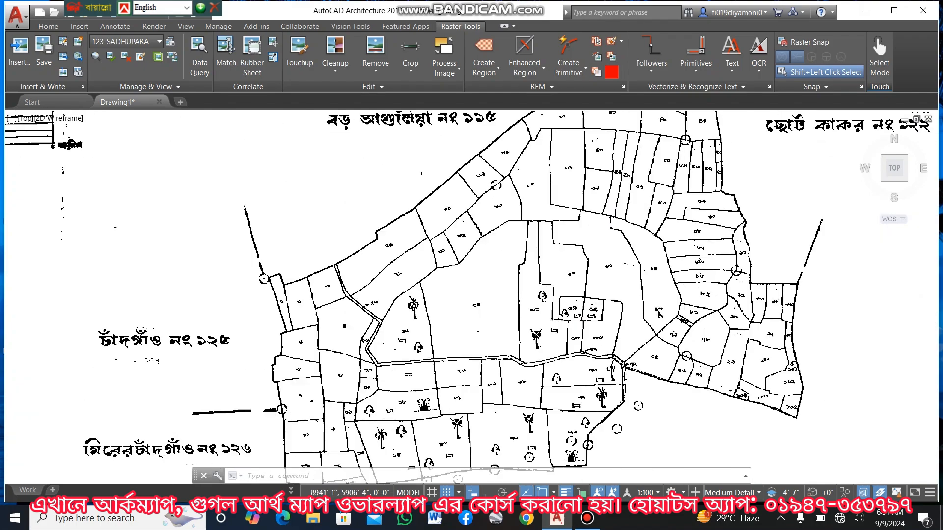
{"action": "scroll", "coordinate": [575, 288], "scroll_direction": "up", "scroll_amount": 5}
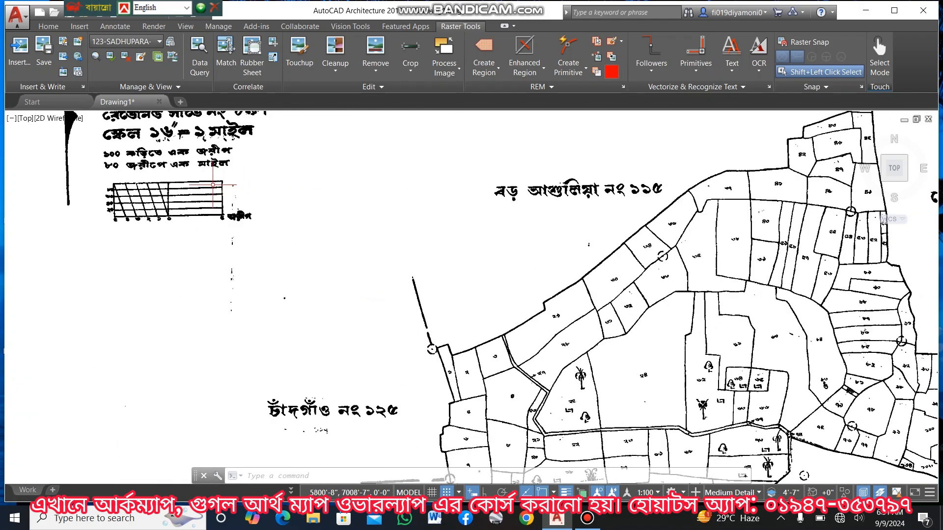
{"action": "scroll", "coordinate": [617, 369], "scroll_direction": "down", "scroll_amount": 4}
{"action": "middle_click_drag", "start_coordinate": [692, 365], "coordinate": [556, 303]}
{"action": "scroll", "coordinate": [555, 303], "scroll_direction": "up", "scroll_amount": 7}
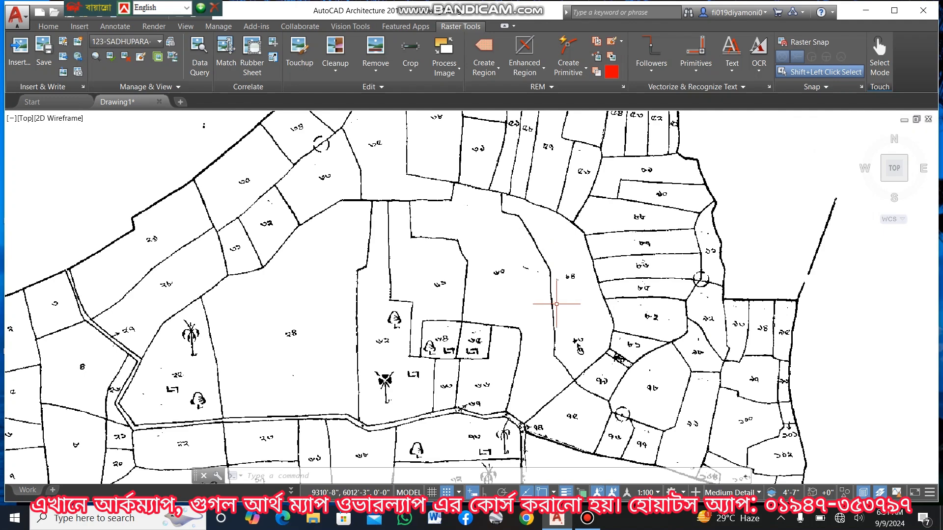
{"action": "scroll", "coordinate": [556, 304], "scroll_direction": "down", "scroll_amount": 6}
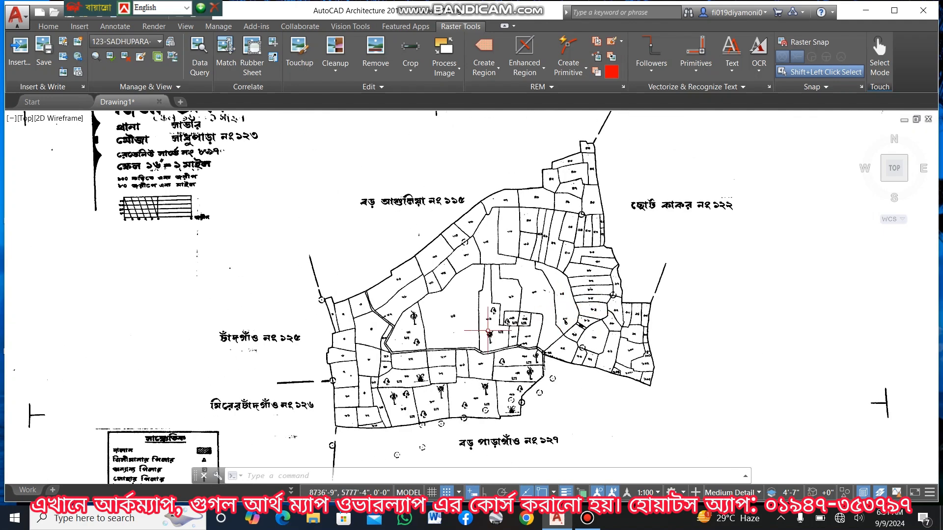
{"action": "scroll", "coordinate": [552, 319], "scroll_direction": "up", "scroll_amount": 10}
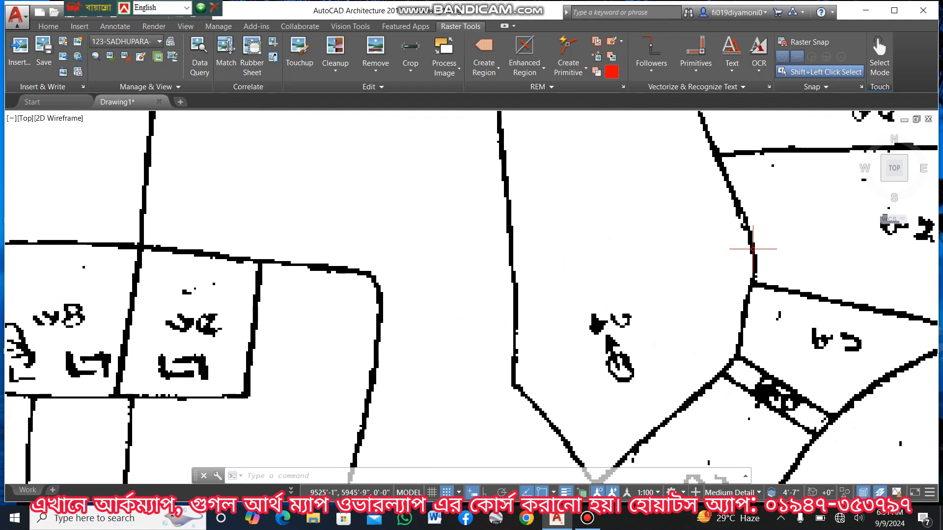
{"action": "scroll", "coordinate": [597, 326], "scroll_direction": "down", "scroll_amount": 2}
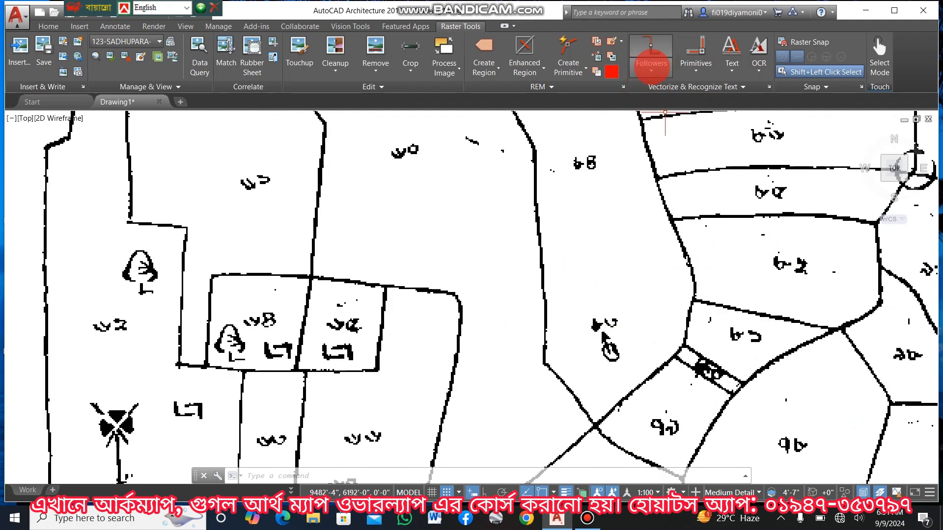
Vectorize one raster plot boundary, up to its junction with a horizontal boundary, using the Polyline Follower.
{"action": "left_click", "coordinate": [651, 69]}
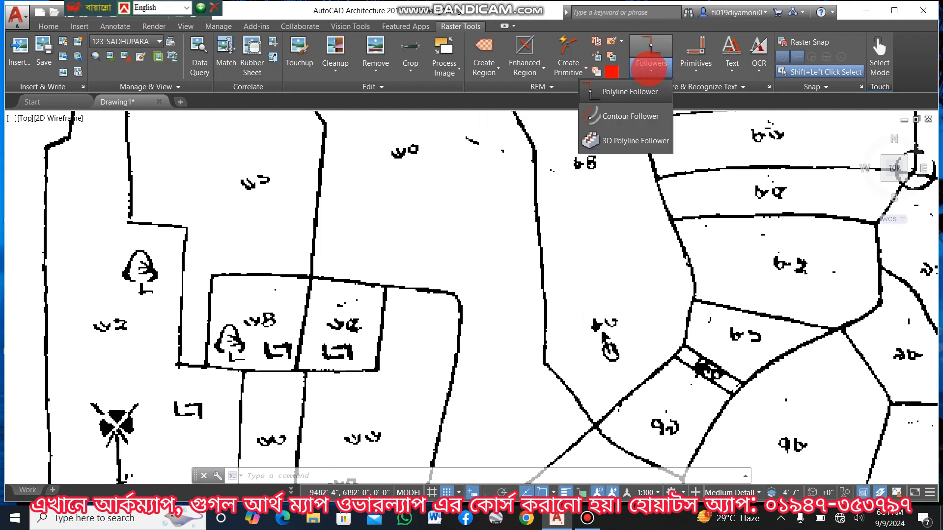
{"action": "left_click", "coordinate": [611, 85]}
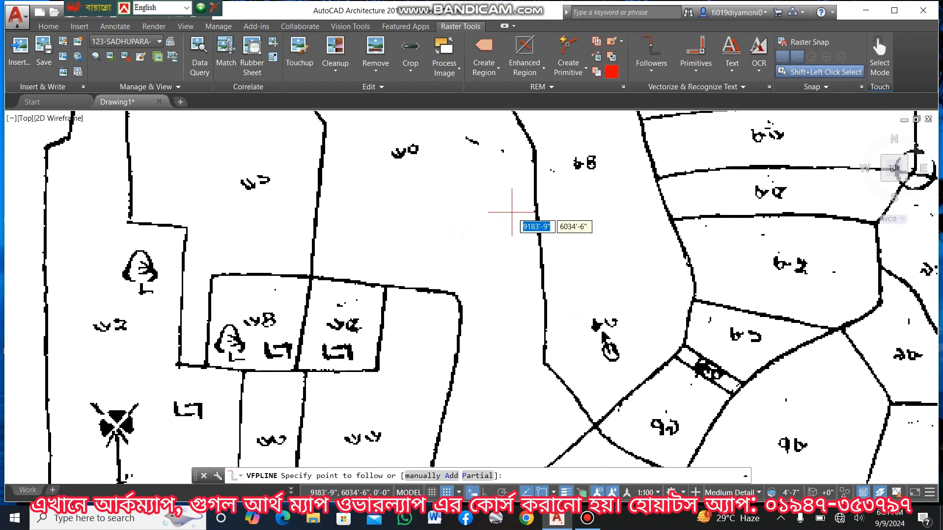
{"action": "scroll", "coordinate": [543, 225], "scroll_direction": "up", "scroll_amount": 10}
{"action": "left_click", "coordinate": [631, 227]}
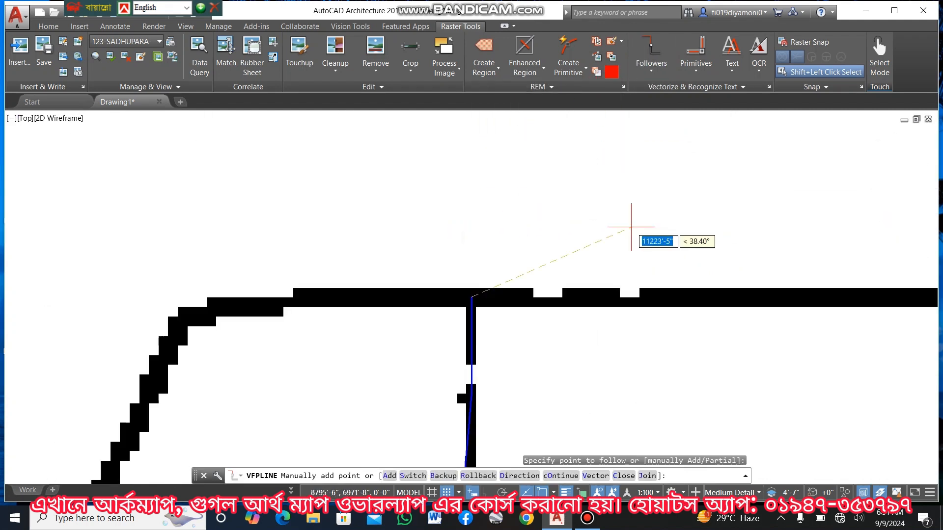
{"action": "key", "text": "Return"}
{"action": "key", "text": "Return"}
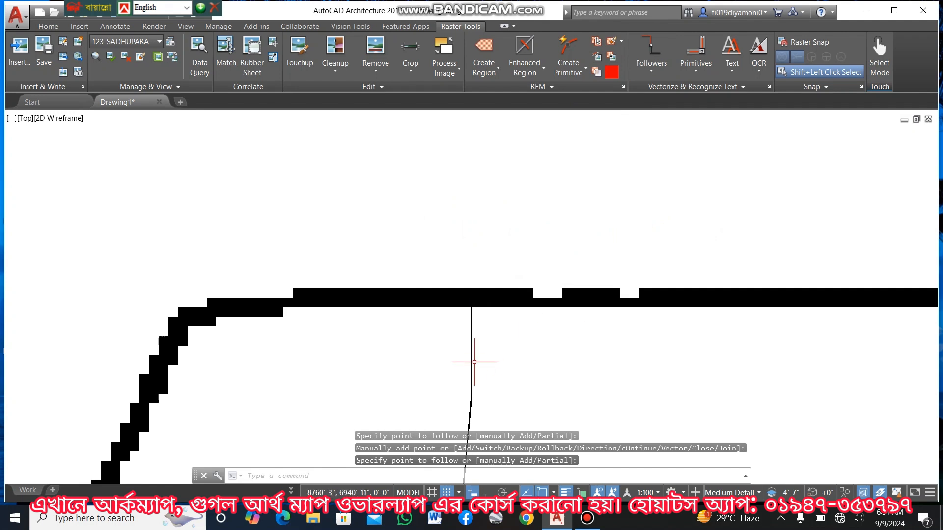
Set the color of the newly traced boundary polyline to Red in its properties.
{"action": "left_click", "coordinate": [472, 356]}
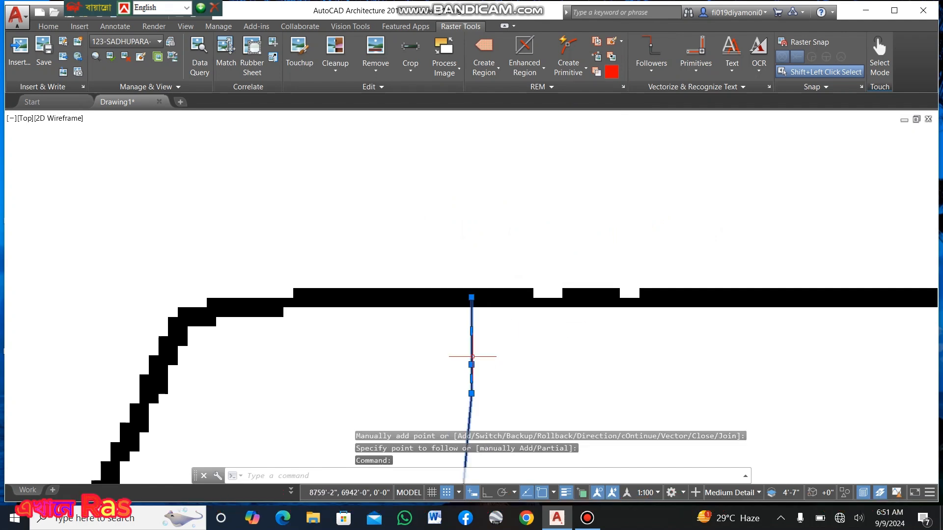
{"action": "right_click", "coordinate": [471, 354]}
{"action": "left_click", "coordinate": [520, 348]}
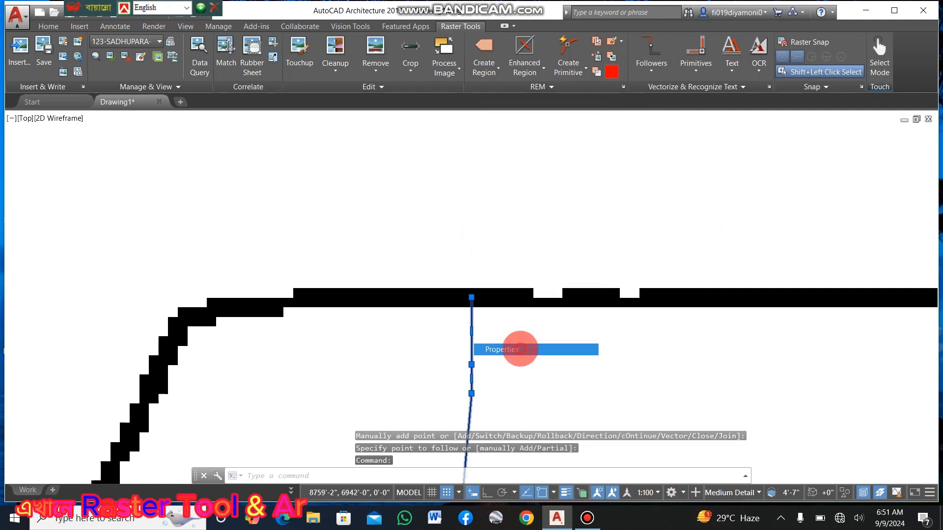
{"action": "left_click", "coordinate": [88, 336]}
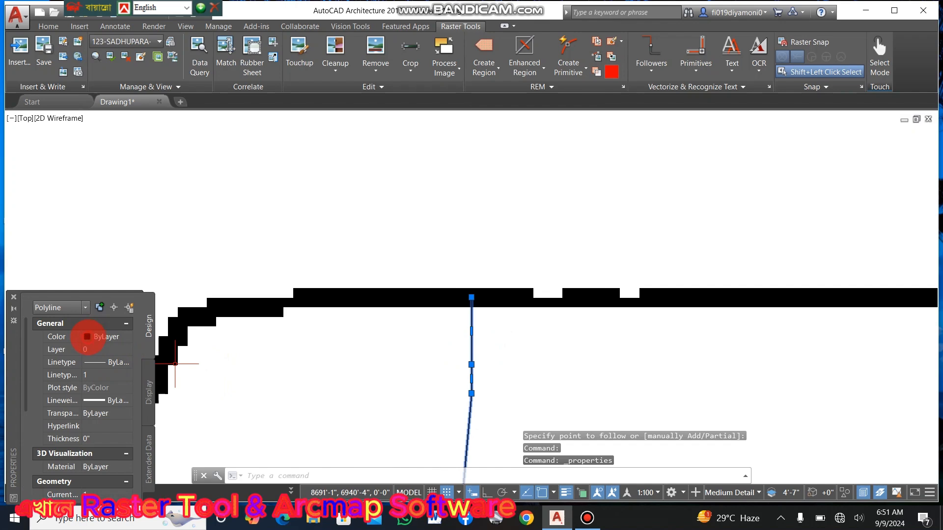
{"action": "left_click", "coordinate": [87, 335]}
{"action": "left_click", "coordinate": [88, 369]}
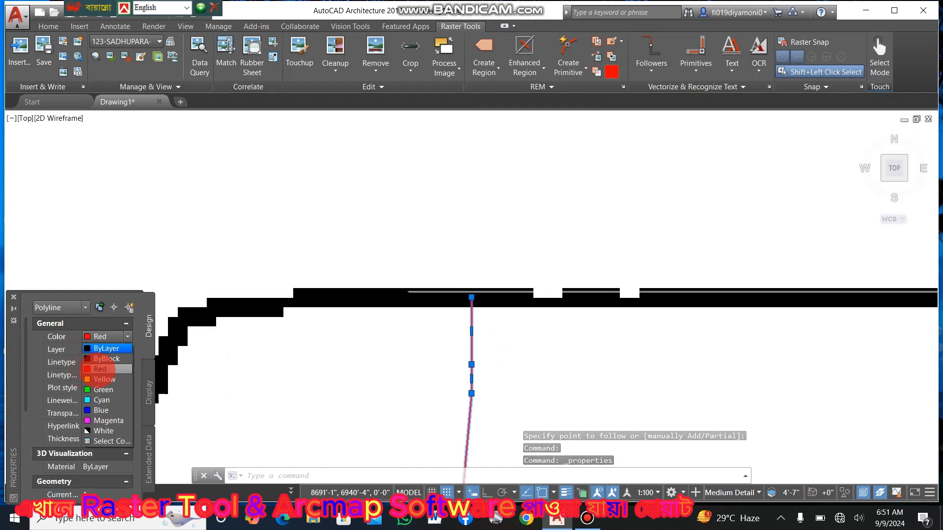
Clear the selection and set the default color for new objects to Red, closing the properties.
{"action": "key", "text": "Escape"}
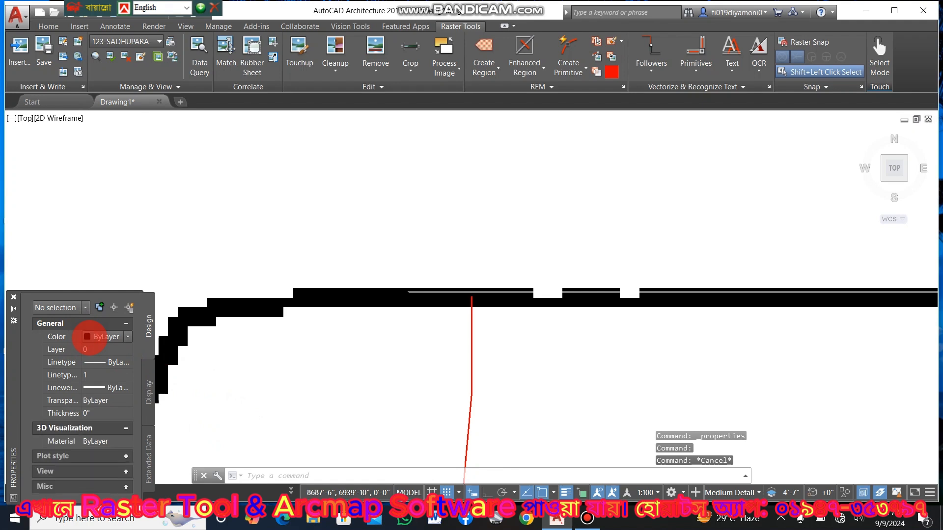
{"action": "left_click", "coordinate": [89, 338]}
{"action": "left_click", "coordinate": [91, 371]}
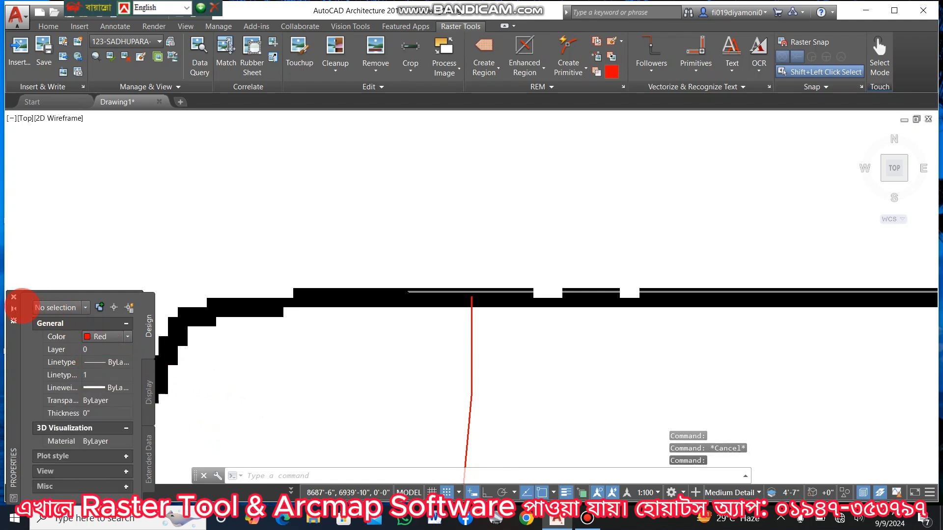
{"action": "left_click", "coordinate": [14, 297]}
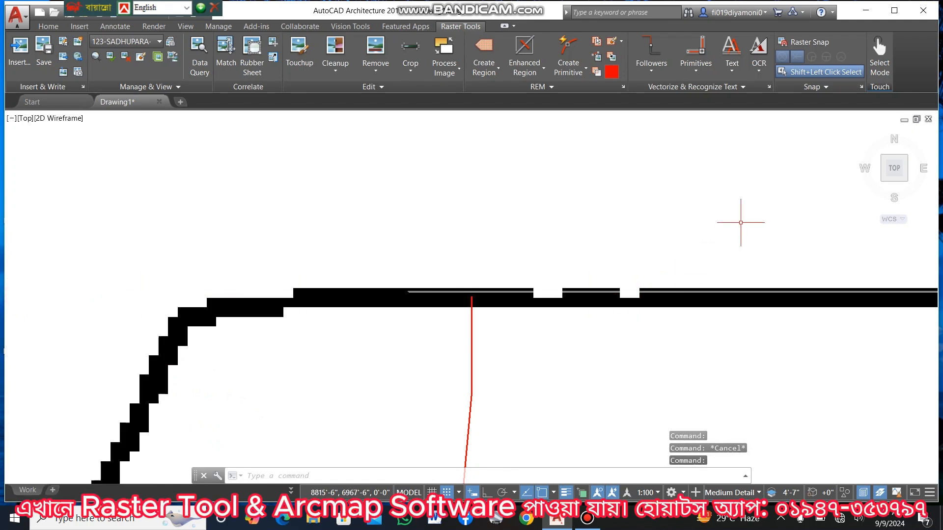
Trace the boundary curving up from the fork and the adjoining line descending from it using the Polyline Follower.
{"action": "left_click", "coordinate": [651, 69]}
{"action": "left_click", "coordinate": [618, 99]}
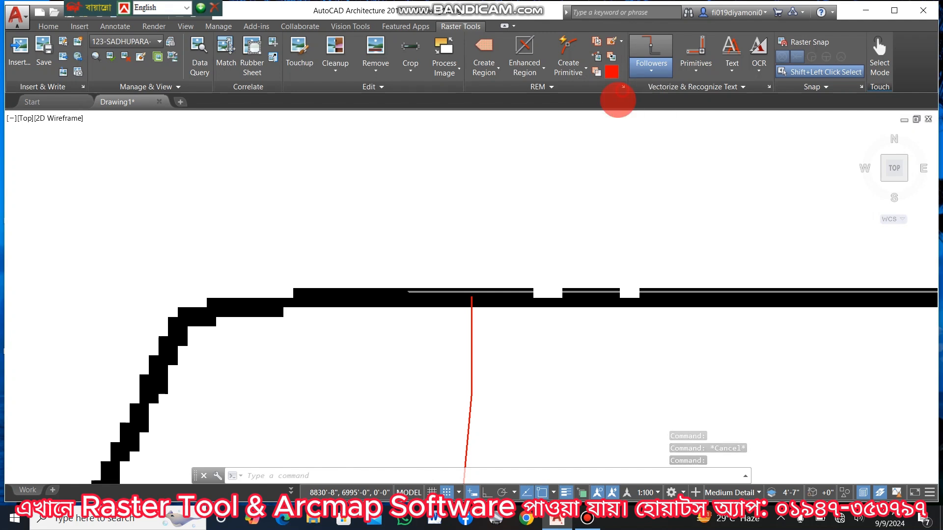
{"action": "left_click", "coordinate": [571, 300]}
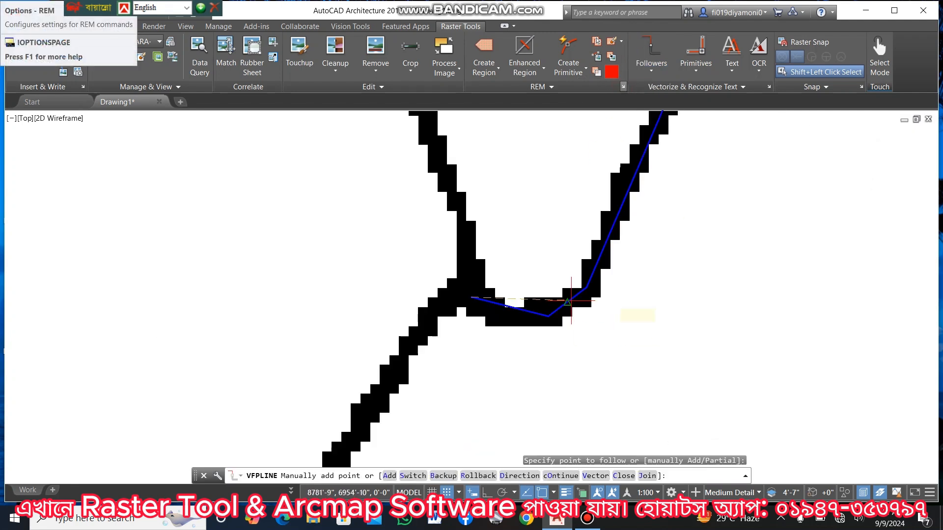
{"action": "key", "text": "Return"}
{"action": "key", "text": "Return"}
{"action": "key", "text": "Return"}
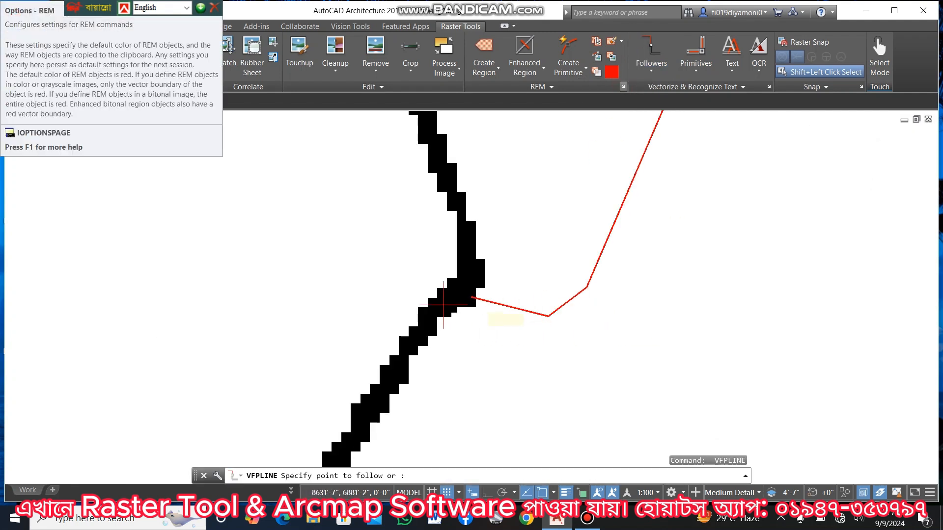
{"action": "left_click", "coordinate": [443, 302]}
{"action": "key", "text": "Return"}
{"action": "key", "text": "Return"}
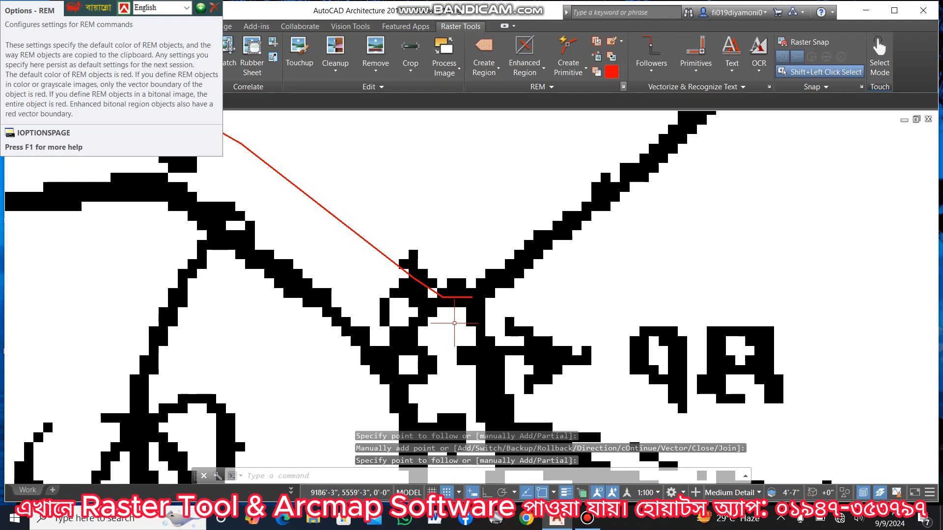
Trace the boundary rising northeast from the corner by plot ৭৪ and the lower edge of the road strip with the Polyline Follower.
{"action": "key", "text": "Return"}
{"action": "left_click", "coordinate": [542, 252]}
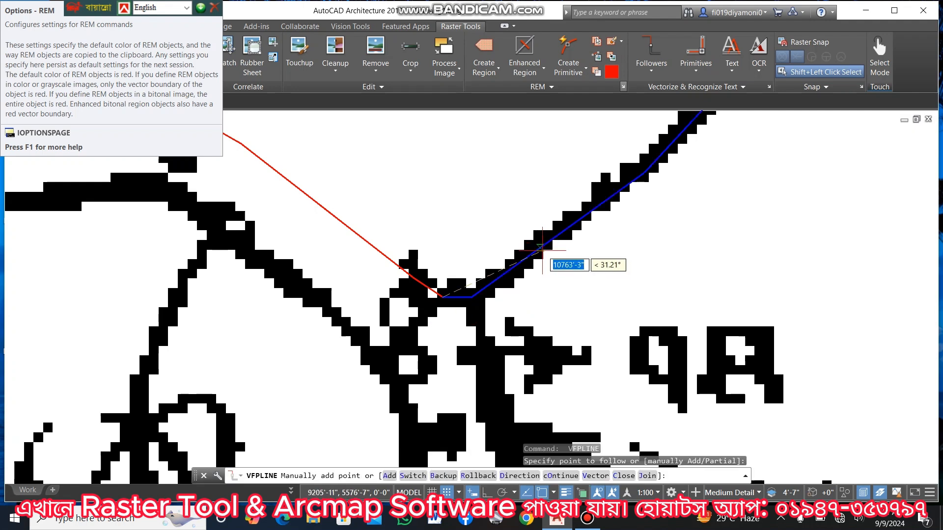
{"action": "key", "text": "Return"}
{"action": "key", "text": "Return"}
{"action": "key", "text": "Return"}
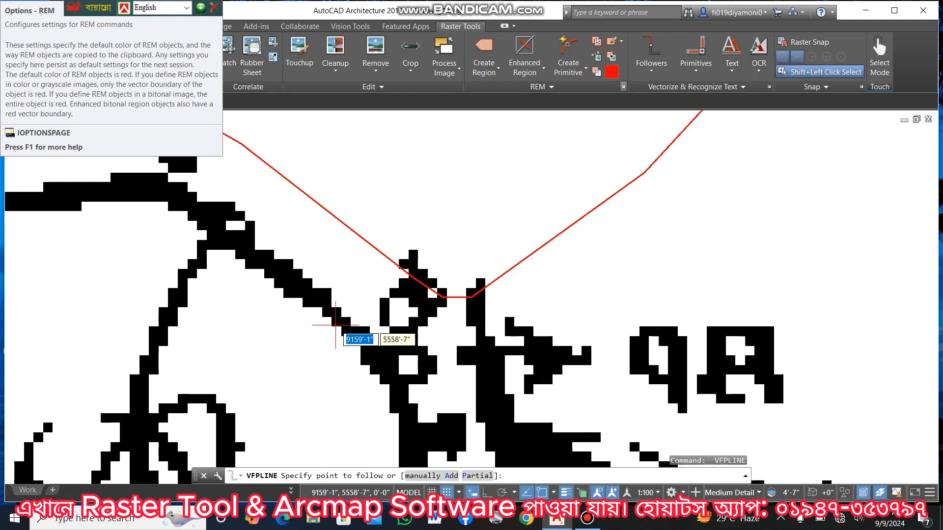
{"action": "left_click", "coordinate": [339, 322]}
{"action": "key", "text": "Return"}
{"action": "key", "text": "Return"}
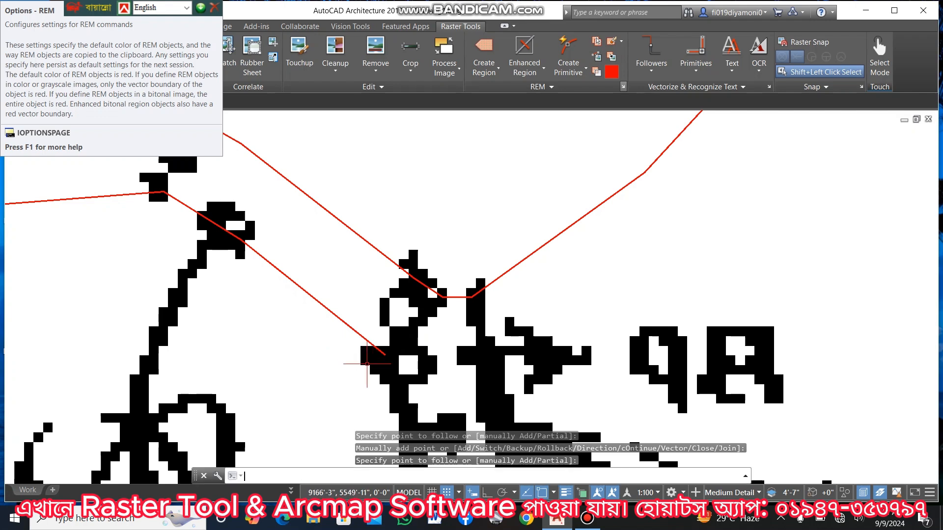
Trace the east boundary of plot ৬৬ and the long south boundary of plot ৭৫ as polylines.
{"action": "scroll", "coordinate": [464, 357], "scroll_direction": "down", "scroll_amount": 6}
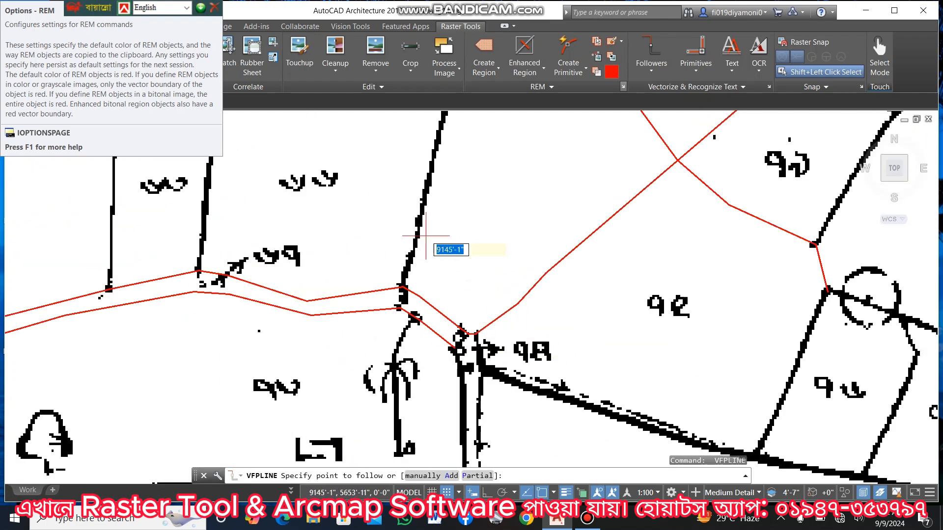
{"action": "left_click", "coordinate": [419, 218]}
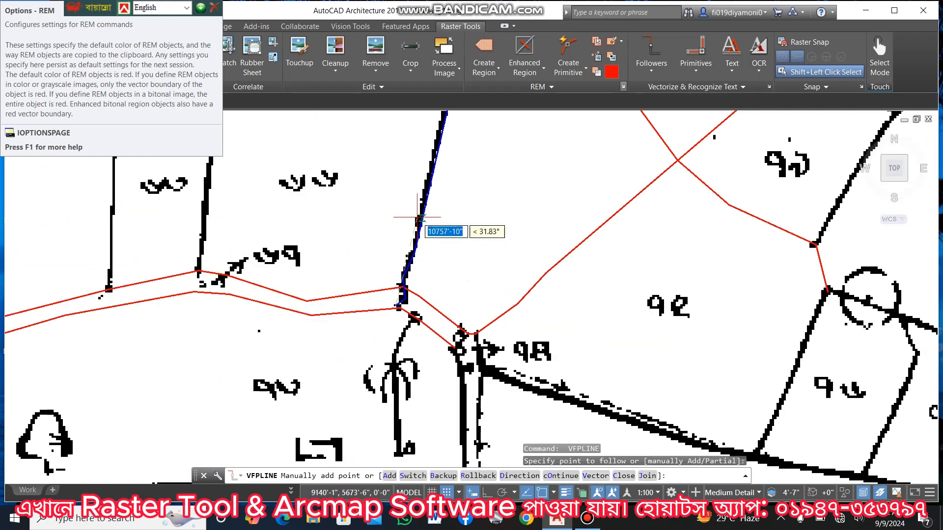
{"action": "key", "text": "Return"}
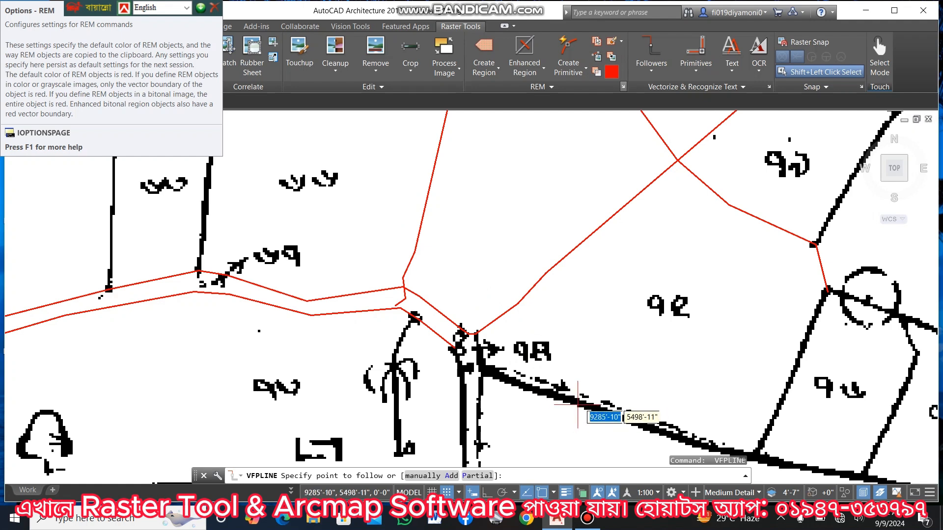
{"action": "left_click", "coordinate": [550, 390]}
{"action": "key", "text": "Return"}
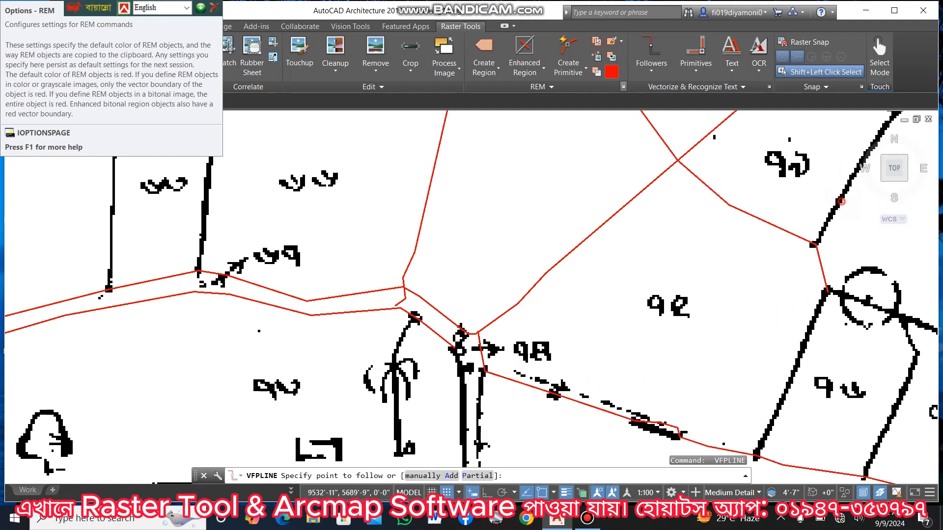
Trace the boundary rising from the junction northeast of plot ৭৫ and the boundary between plots ৭৫ and ৭৬.
{"action": "left_click", "coordinate": [841, 202]}
{"action": "key", "text": "Return"}
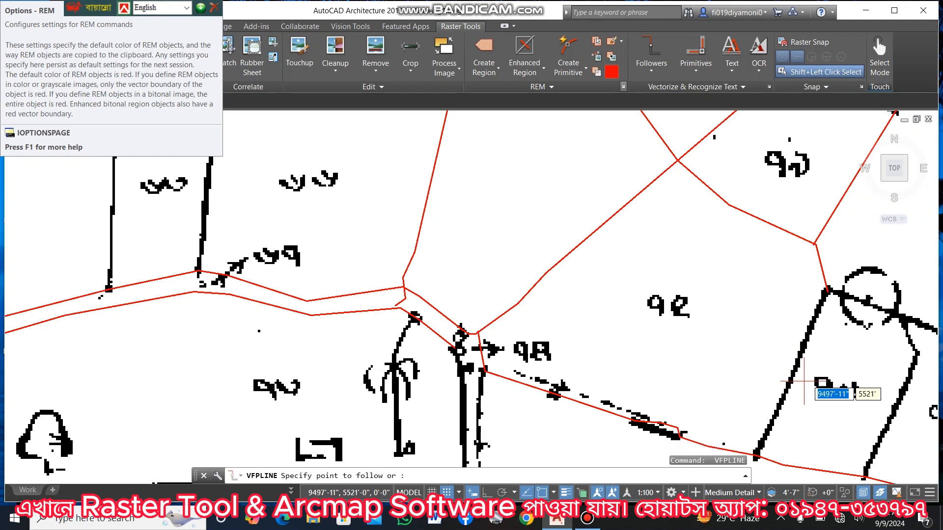
{"action": "left_click", "coordinate": [800, 353]}
{"action": "key", "text": "Return"}
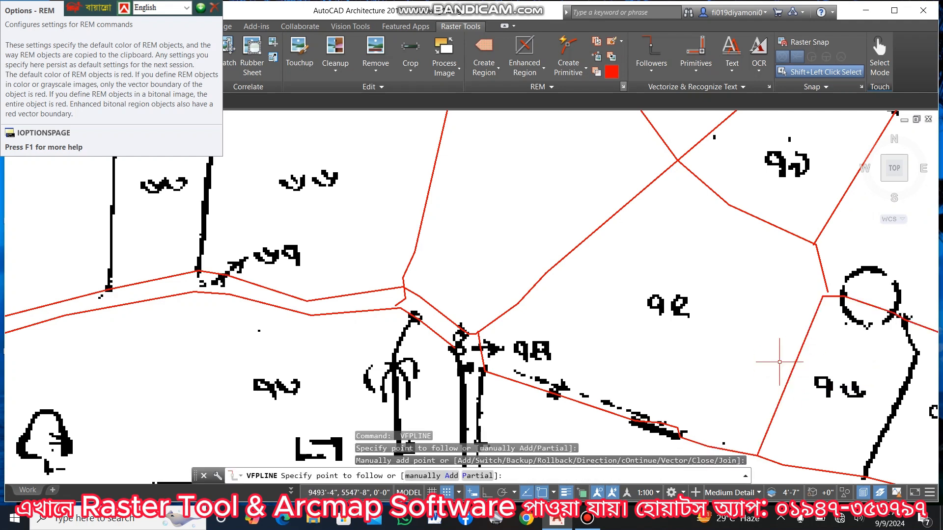
{"action": "key", "text": "Return"}
{"action": "key", "text": "Return"}
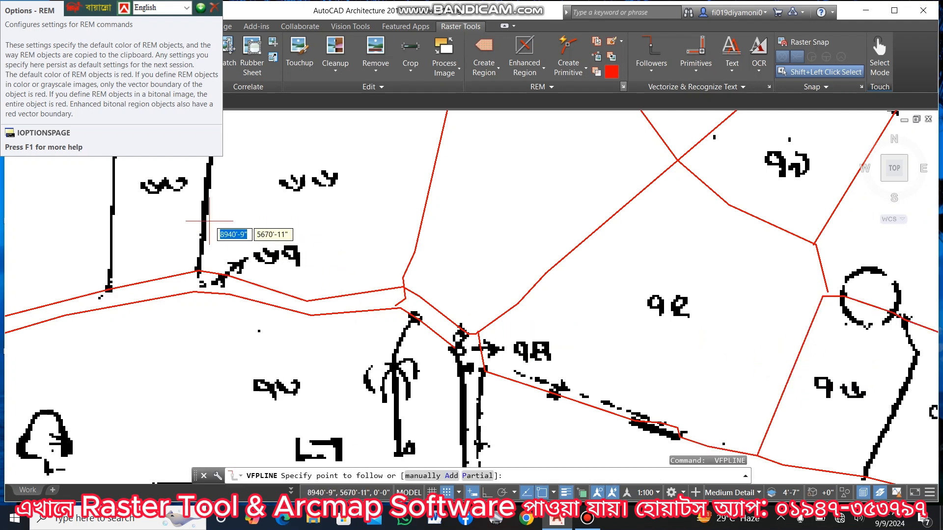
Trace the west boundary of plot ৬৬, down to the upper edge of the road strip.
{"action": "left_click", "coordinate": [206, 209]}
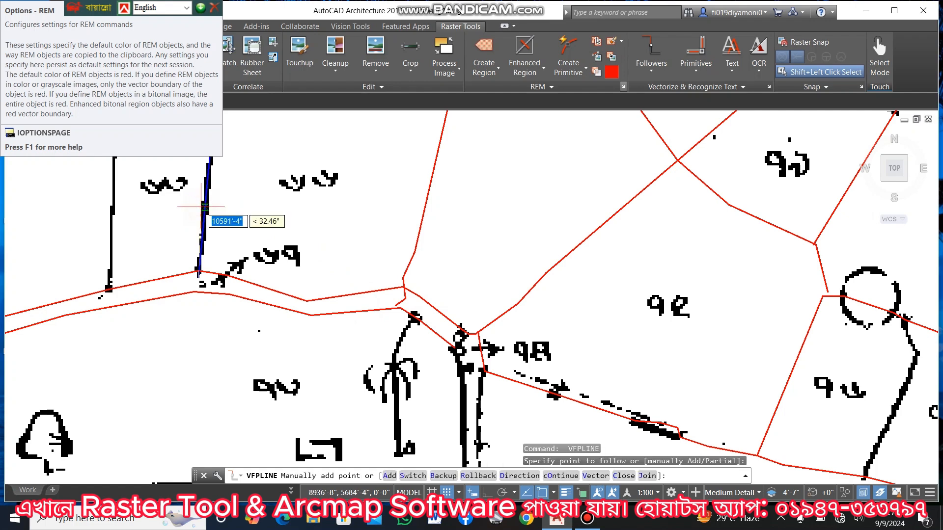
{"action": "key", "text": "Return"}
{"action": "key", "text": "Return"}
{"action": "key", "text": "Return"}
{"action": "scroll", "coordinate": [467, 349], "scroll_direction": "down", "scroll_amount": 5}
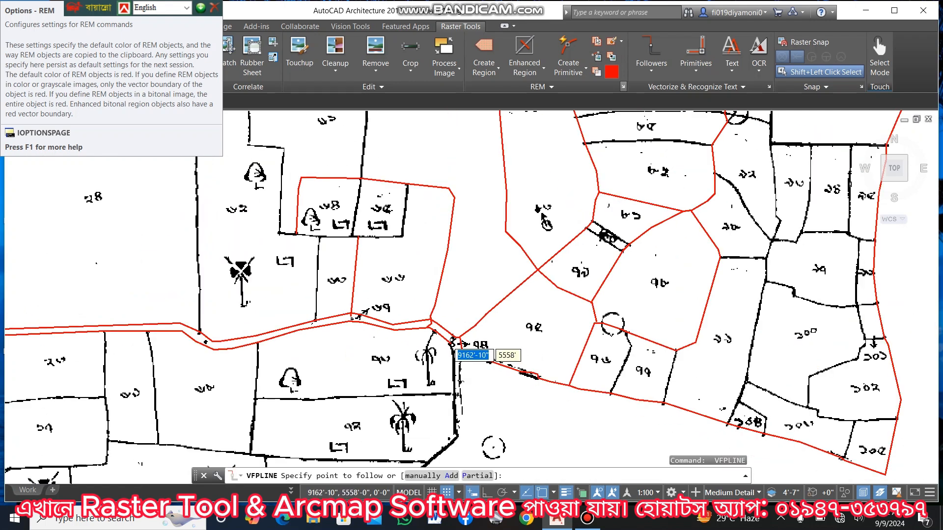
{"action": "key", "text": "Return"}
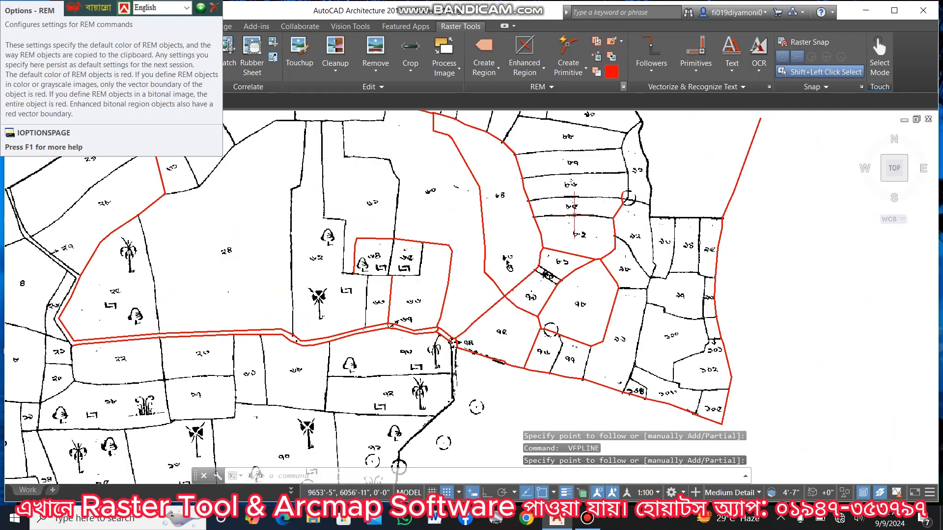
Trace the boundary between plots ৮২ and ৮৫ and the boundary along the north side of plot ৮৫.
{"action": "key", "text": "Return"}
{"action": "scroll", "coordinate": [559, 229], "scroll_direction": "up", "scroll_amount": 5}
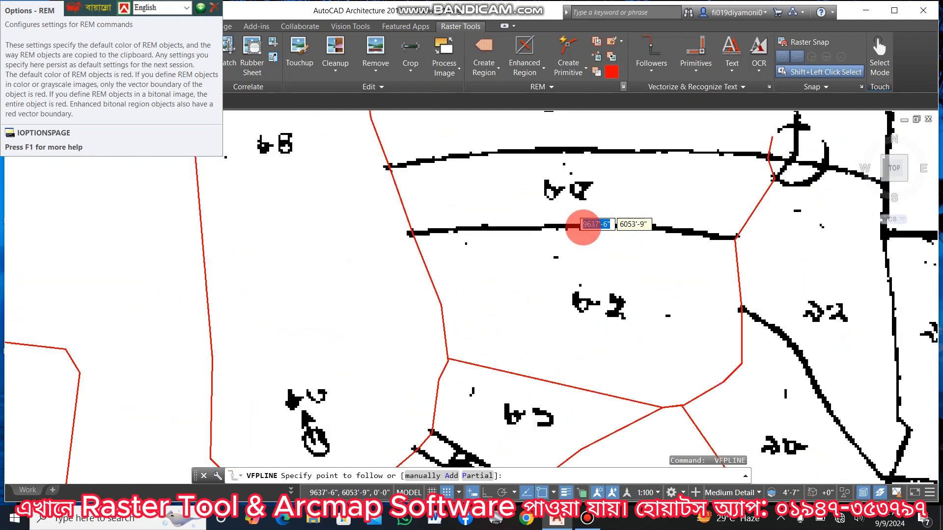
{"action": "left_click", "coordinate": [569, 226]}
{"action": "key", "text": "Return"}
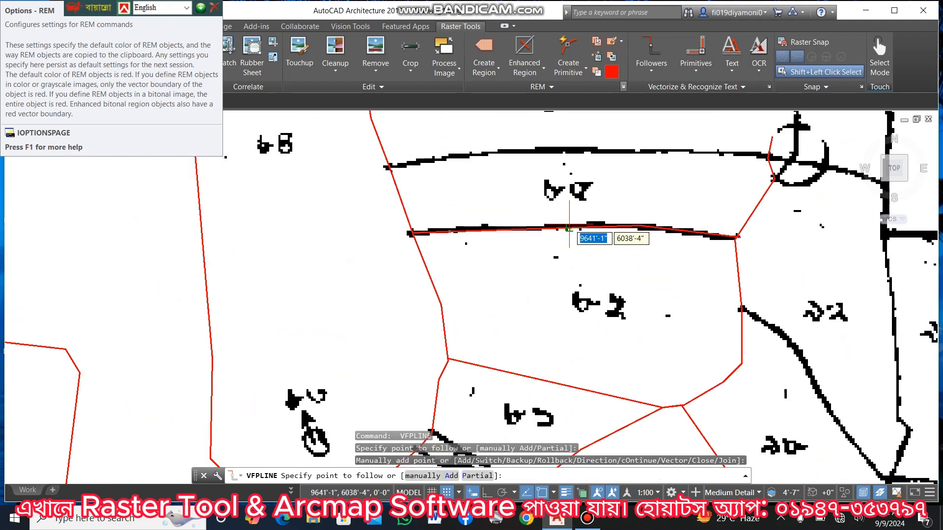
{"action": "left_click", "coordinate": [551, 150]}
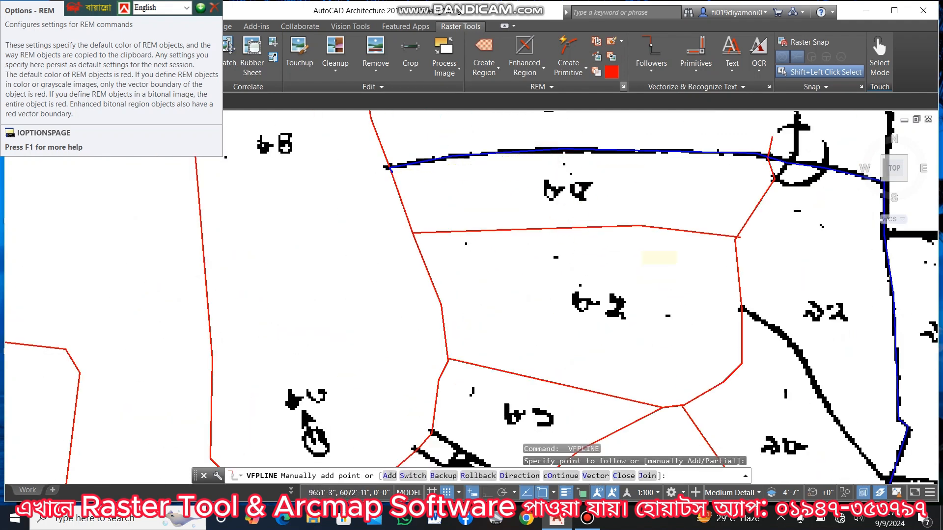
{"action": "key", "text": "Return"}
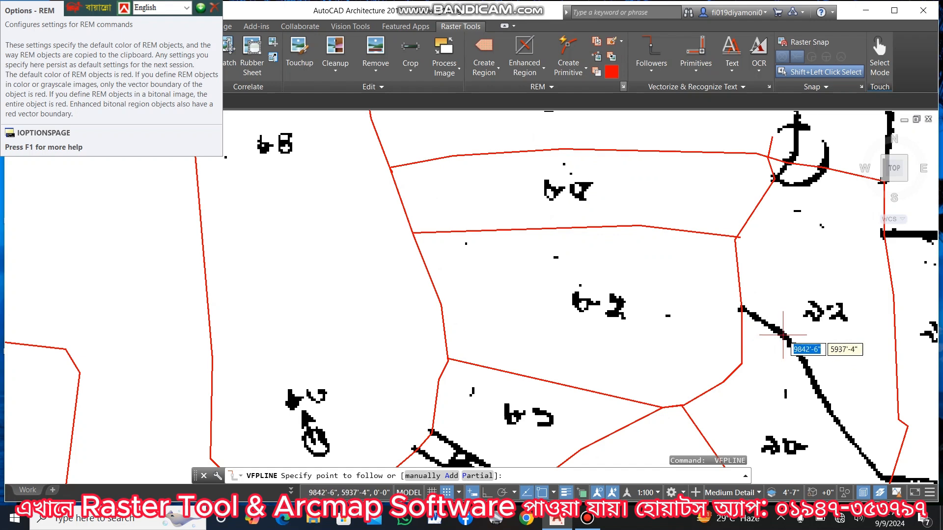
Trace the curved boundary southwest of plot ৯২ and the boundary between plots ৮৬ and ৮৭.
{"action": "left_click", "coordinate": [782, 335]}
{"action": "key", "text": "Return"}
{"action": "scroll", "coordinate": [729, 343], "scroll_direction": "down", "scroll_amount": 2}
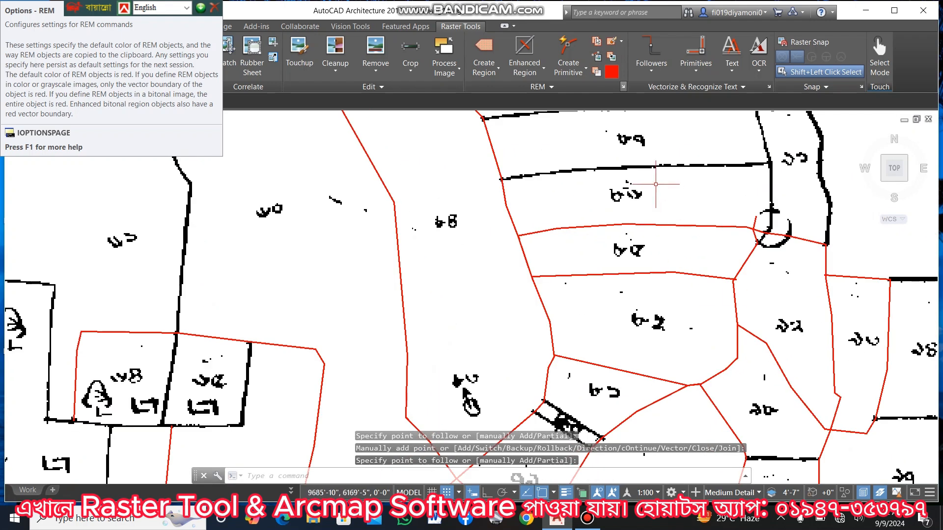
{"action": "key", "text": "Return"}
{"action": "left_click", "coordinate": [638, 169]}
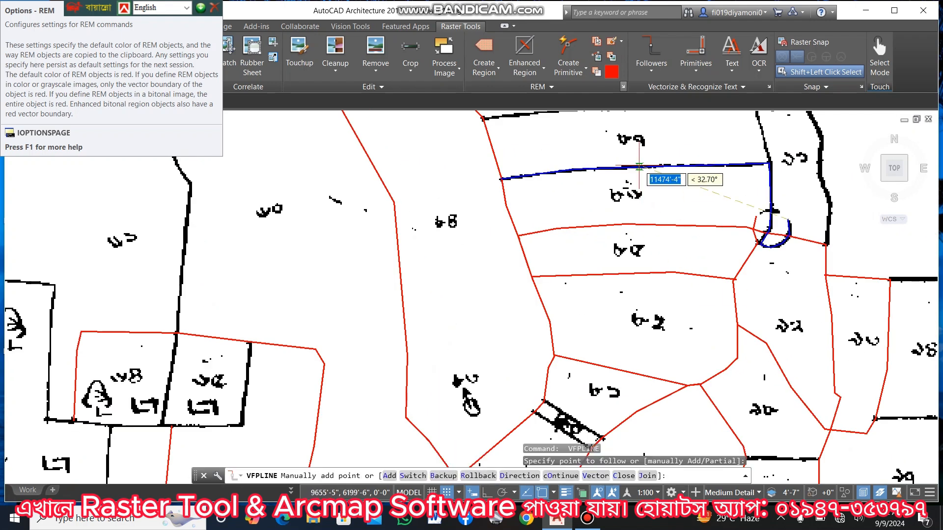
{"action": "key", "text": "Return"}
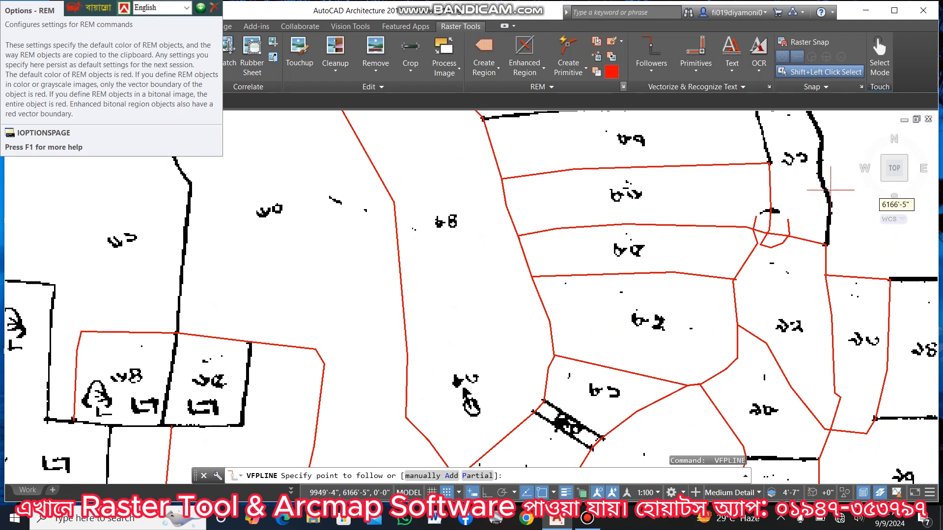
Trace the east boundary of plot ৯১ and its west boundary alongside plot ৮৭.
{"action": "left_click", "coordinate": [828, 193]}
{"action": "key", "text": "Return"}
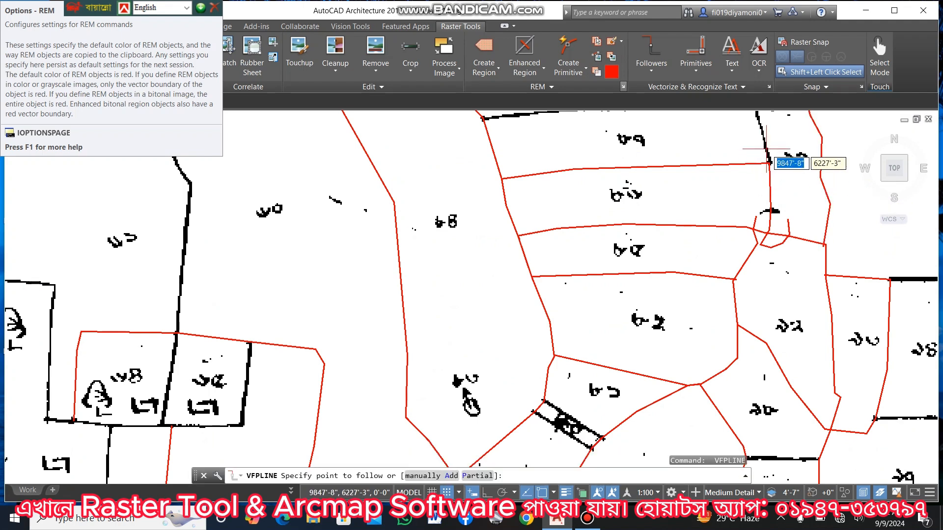
{"action": "left_click", "coordinate": [767, 162]}
{"action": "key", "text": "Return"}
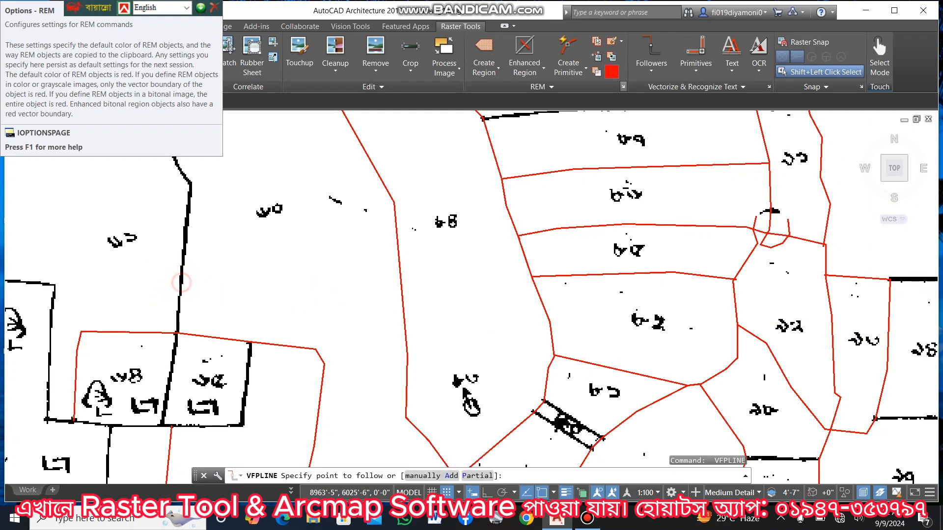
Trace the boundary between plots ৬০ and ৬১ and the boundary between plots ৩৩ and ৩৫.
{"action": "left_click", "coordinate": [182, 282]}
{"action": "key", "text": "Return"}
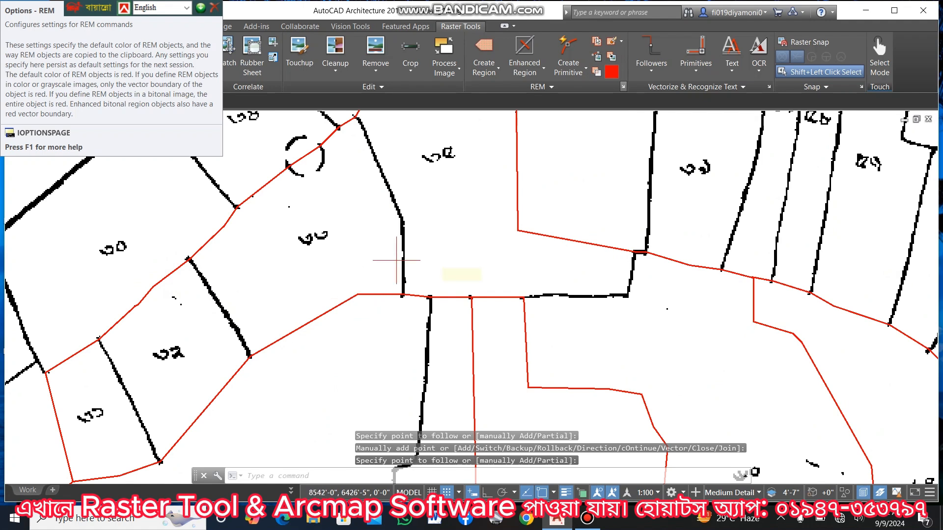
{"action": "key", "text": "Return"}
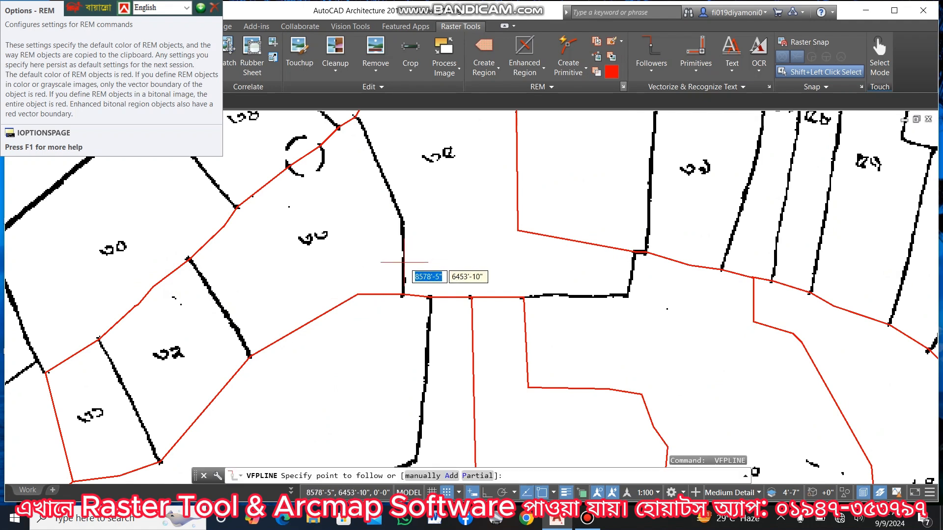
{"action": "left_click", "coordinate": [403, 262]}
{"action": "key", "text": "Return"}
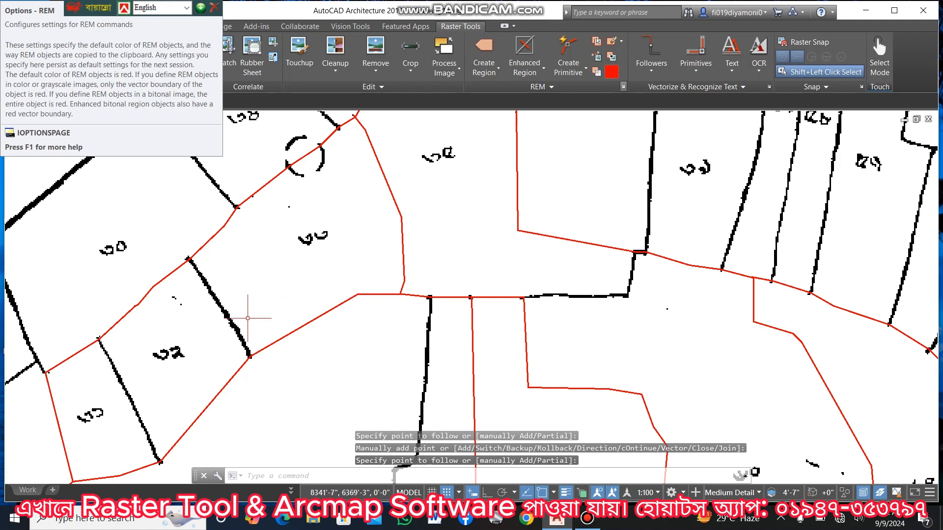
Trace the dividing boundaries between plots ৩২ and ৩৩ and between plots ৩১ and ৩২.
{"action": "key", "text": "Return"}
{"action": "left_click", "coordinate": [239, 328]}
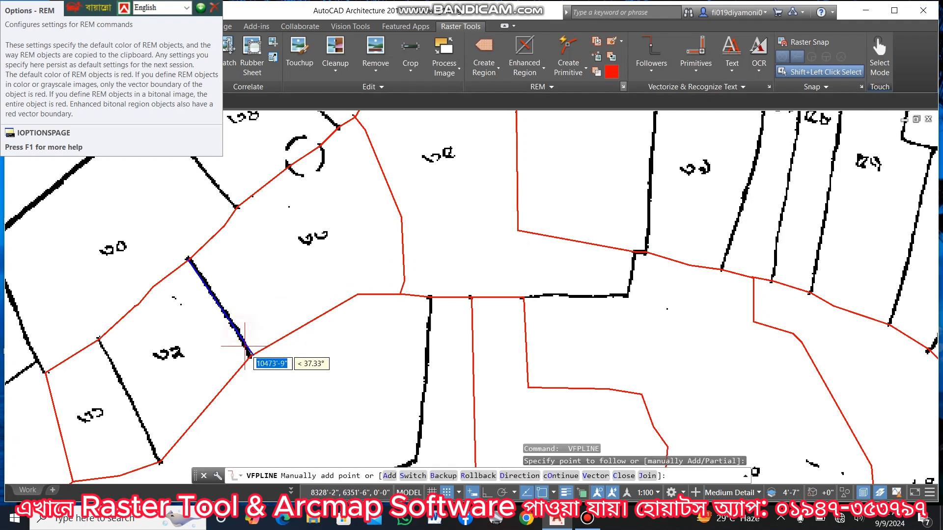
{"action": "key", "text": "Return"}
{"action": "key", "text": "Return"}
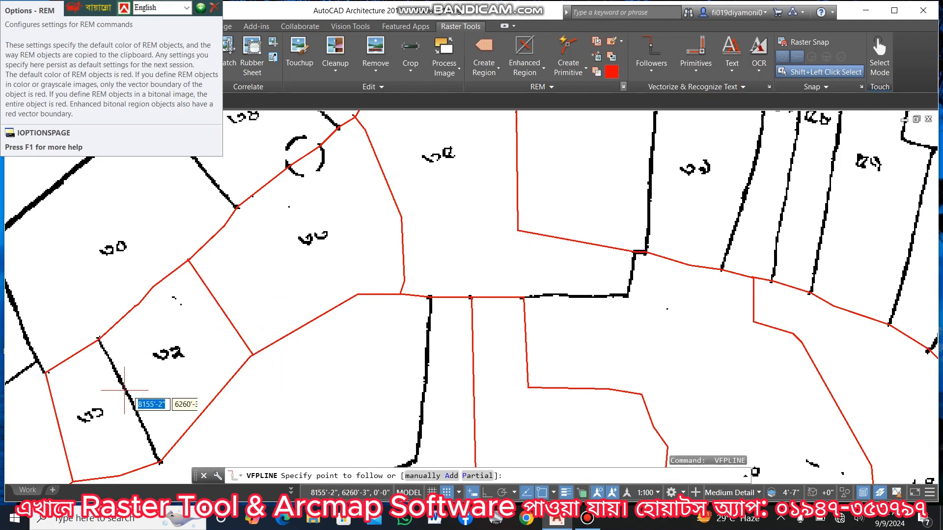
{"action": "left_click", "coordinate": [127, 390]}
{"action": "key", "text": "Return"}
{"action": "key", "text": "Return"}
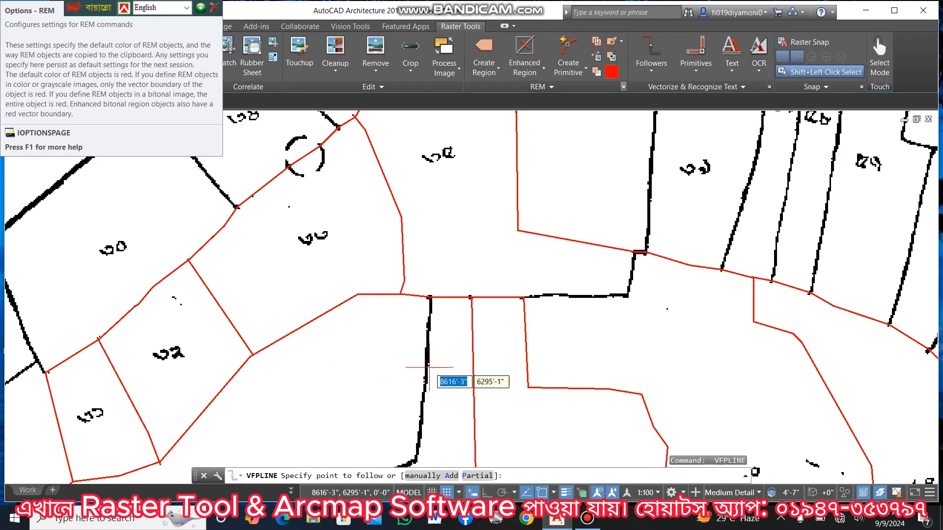
Trace the boundary running south below plot ৩৫ and plot ৩৫'s southeast edge up to the west side of plot ৩৯.
{"action": "left_click", "coordinate": [428, 367]}
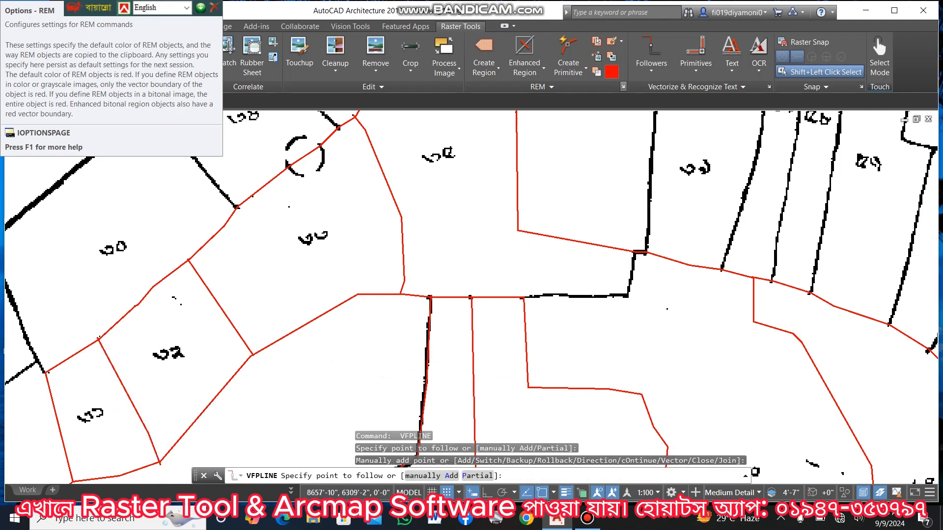
{"action": "left_click", "coordinate": [581, 295]}
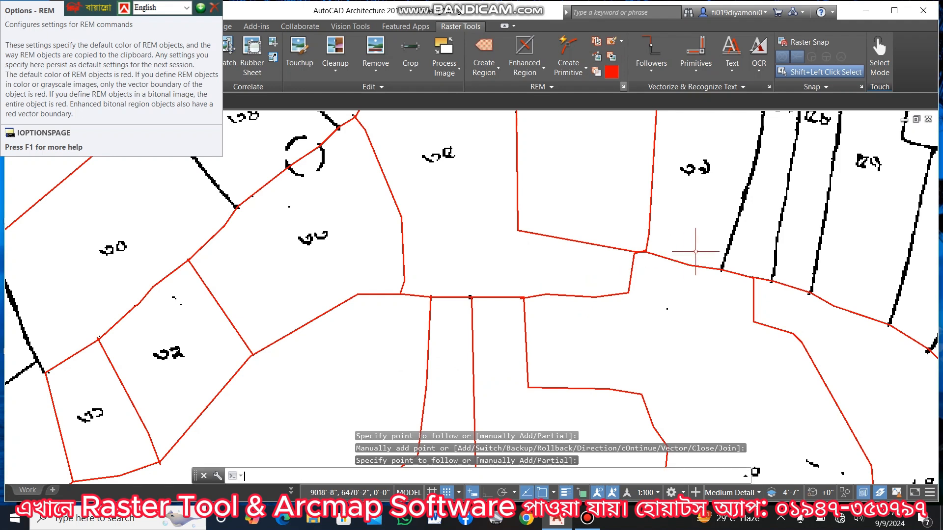
Trace the boundaries separating plots ৩৯, ৫৯, ৫৮ and ৫৭, including the east boundary of plot ৫৭.
{"action": "left_click", "coordinate": [728, 248]}
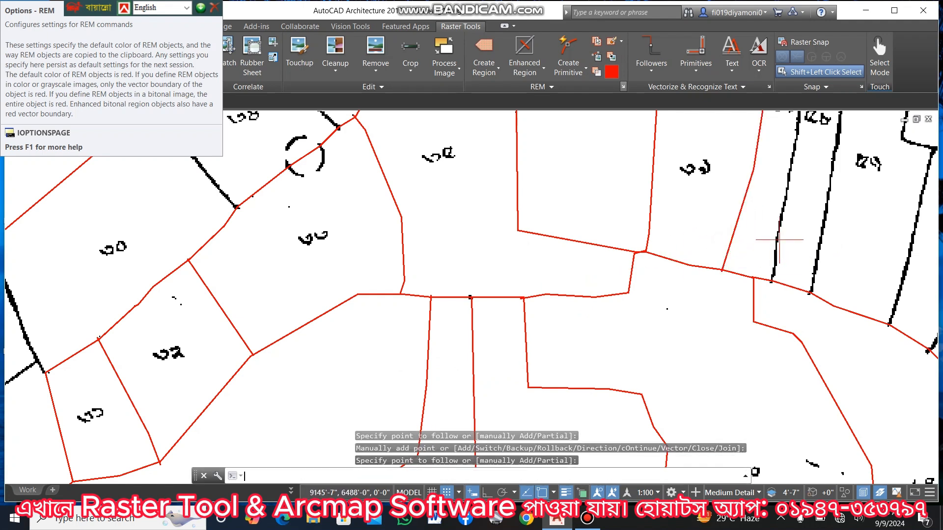
{"action": "left_click", "coordinate": [803, 247]}
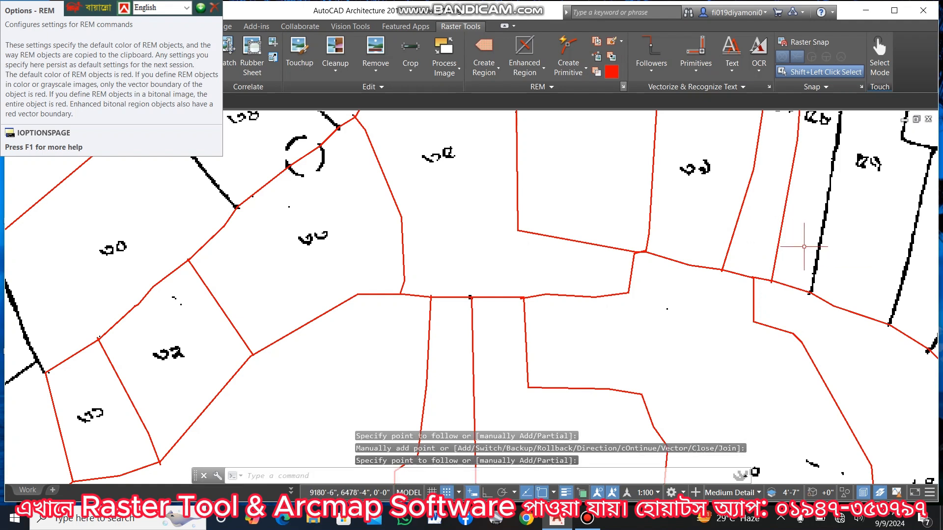
{"action": "left_click", "coordinate": [817, 246]}
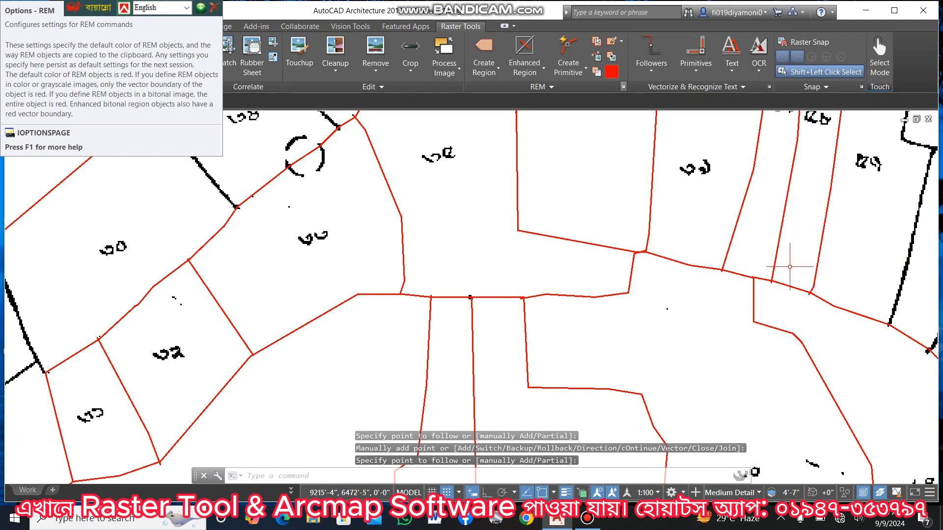
{"action": "key", "text": "Return"}
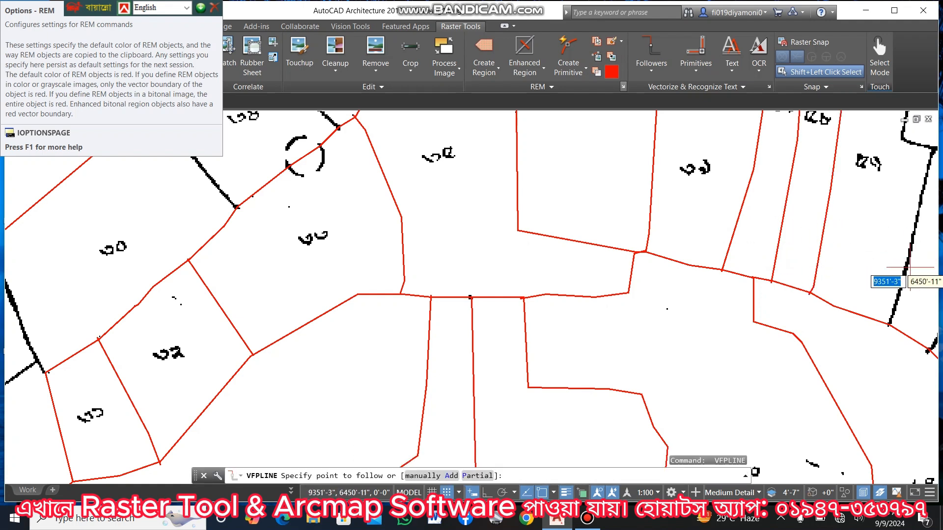
{"action": "left_click", "coordinate": [910, 268]}
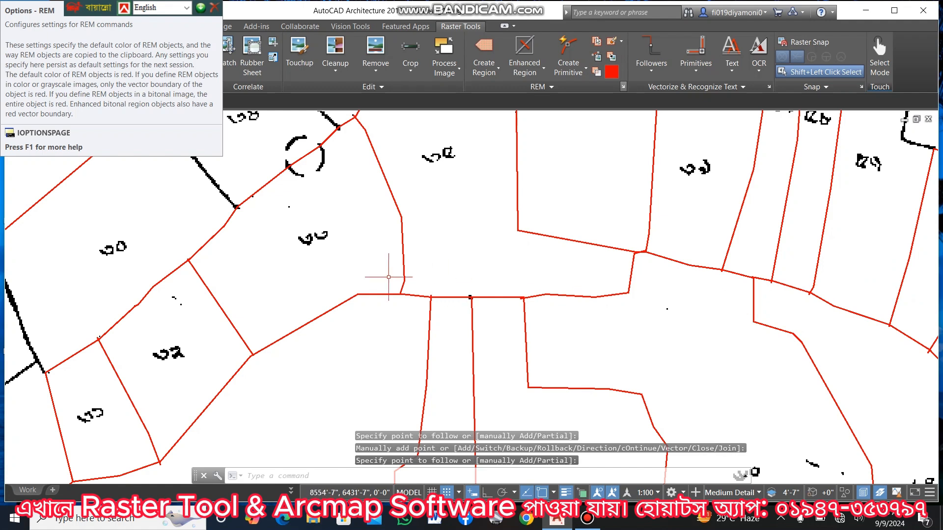
Trace the boundaries between plots ৩০ and ৩৪ and between plots ৩৪ and ৩৬.
{"action": "left_click", "coordinate": [225, 196]}
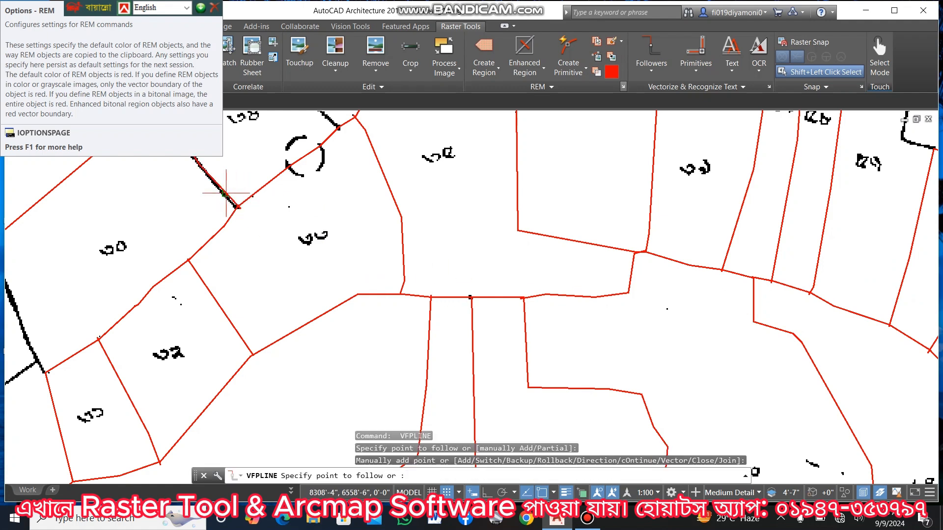
{"action": "key", "text": "Return"}
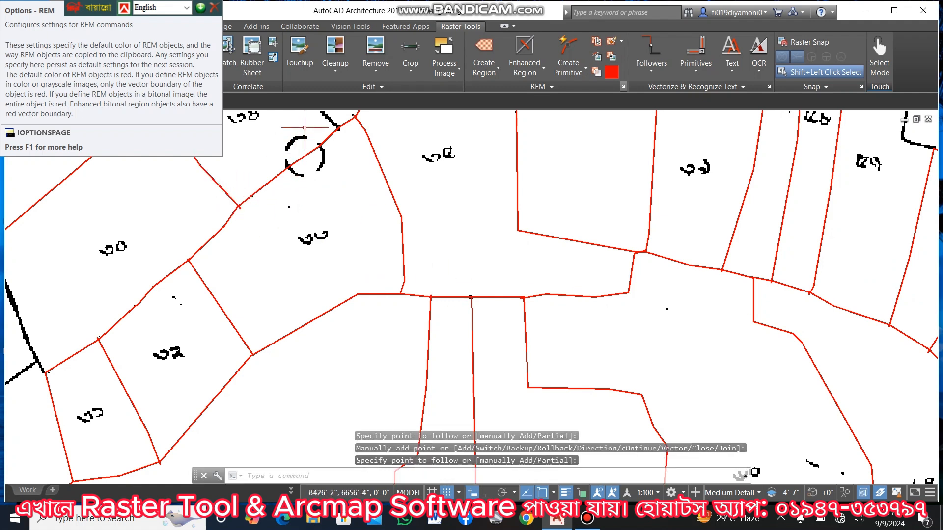
{"action": "key", "text": "Return"}
{"action": "left_click", "coordinate": [330, 120]}
{"action": "key", "text": "Return"}
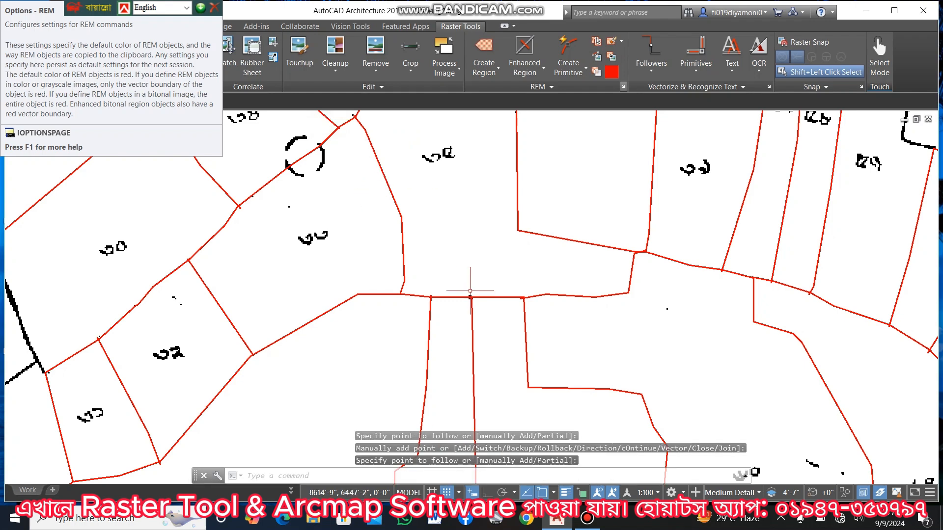
Trace the boundary between plots ৪৮ and ৪৯ down to the circle marker.
{"action": "key", "text": "Return"}
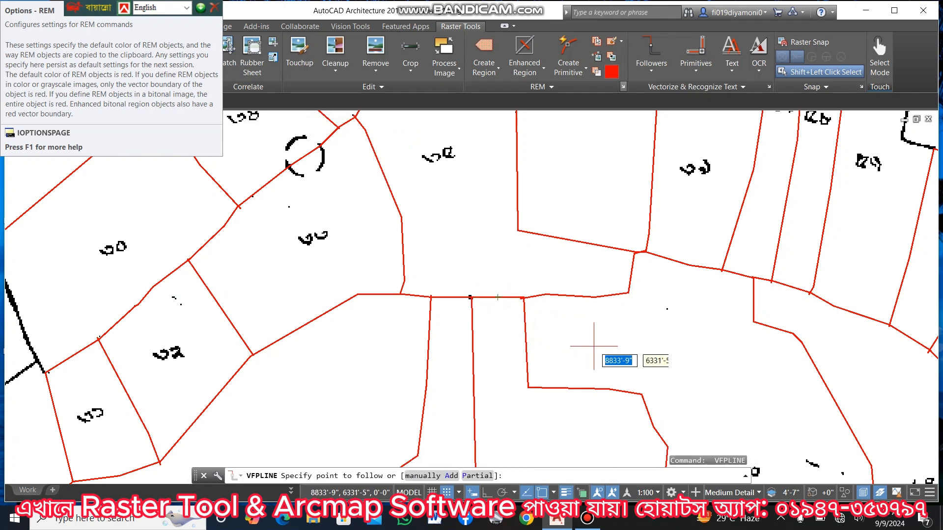
{"action": "scroll", "coordinate": [594, 346], "scroll_direction": "down", "scroll_amount": 5}
{"action": "scroll", "coordinate": [693, 252], "scroll_direction": "up", "scroll_amount": 5}
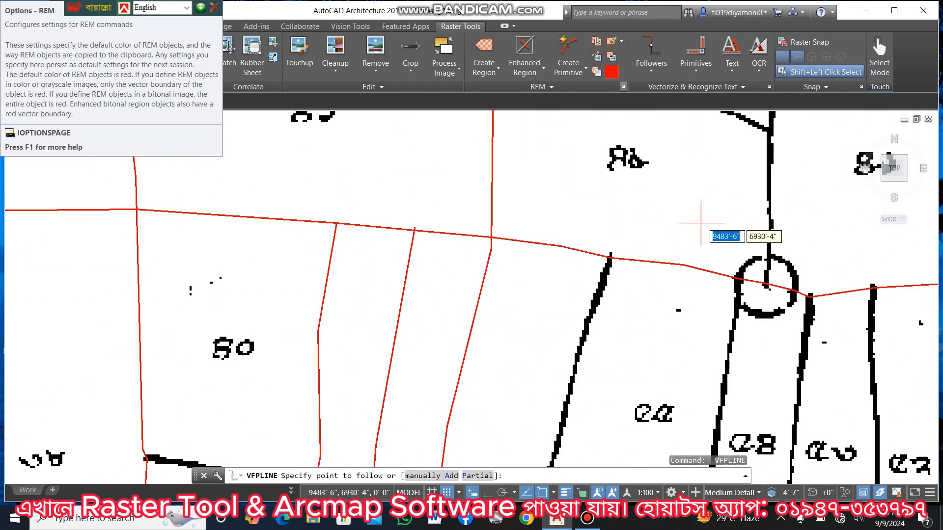
{"action": "left_click", "coordinate": [774, 222]}
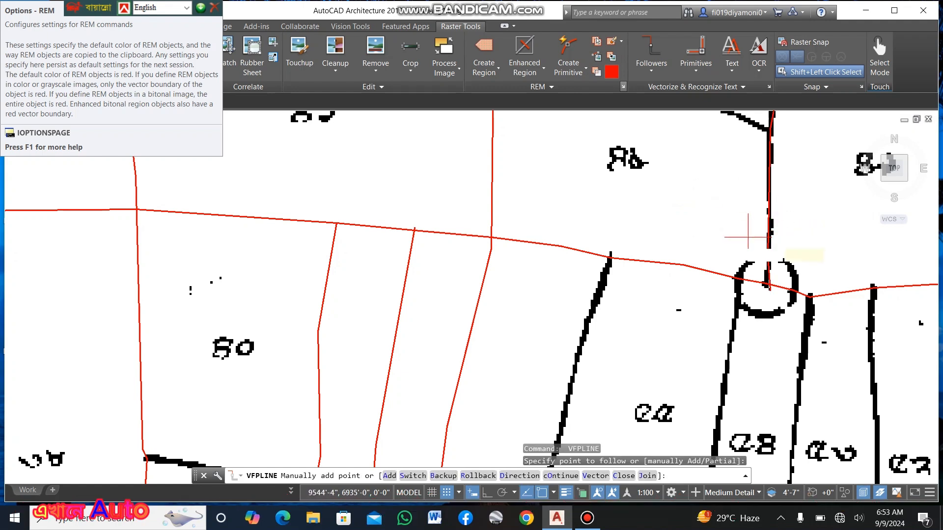
{"action": "key", "text": "Return"}
Trace the west boundary of plot ৫৫ and the boundary between plots ৫৫ and ৫৪, including the circle marker.
{"action": "key", "text": "Return"}
{"action": "left_click", "coordinate": [598, 302]}
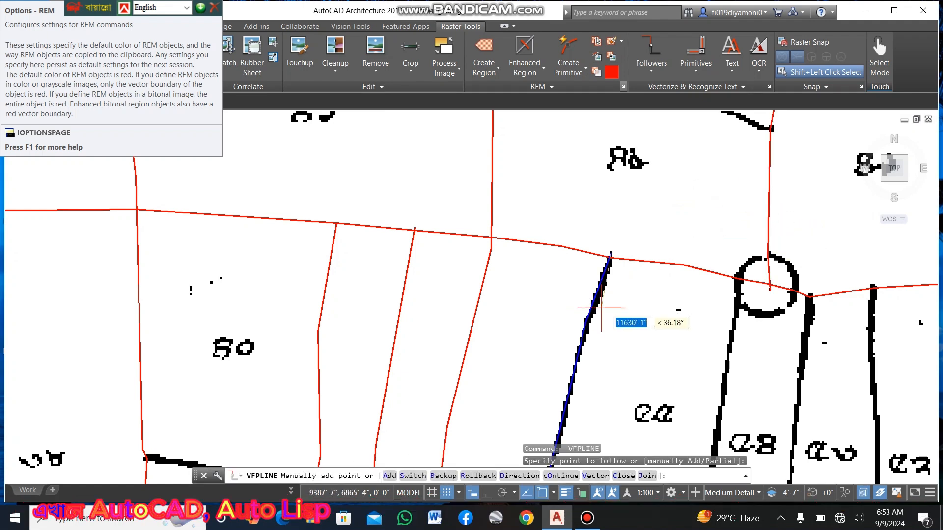
{"action": "left_click", "coordinate": [730, 343]}
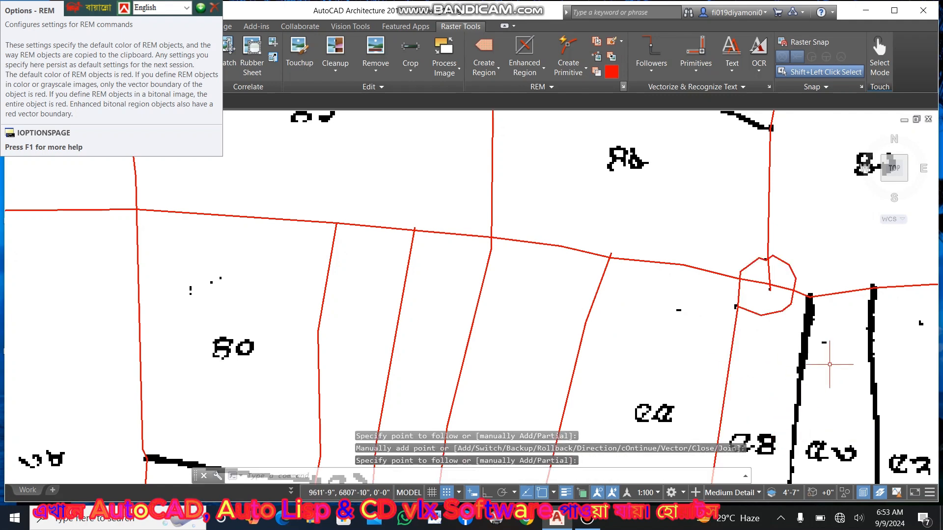
Trace the boundaries between plots ৫৪ and ৫৩ and between plots ৫৩ and ৫২.
{"action": "left_click", "coordinate": [801, 359]}
{"action": "right_click", "coordinate": [815, 387]}
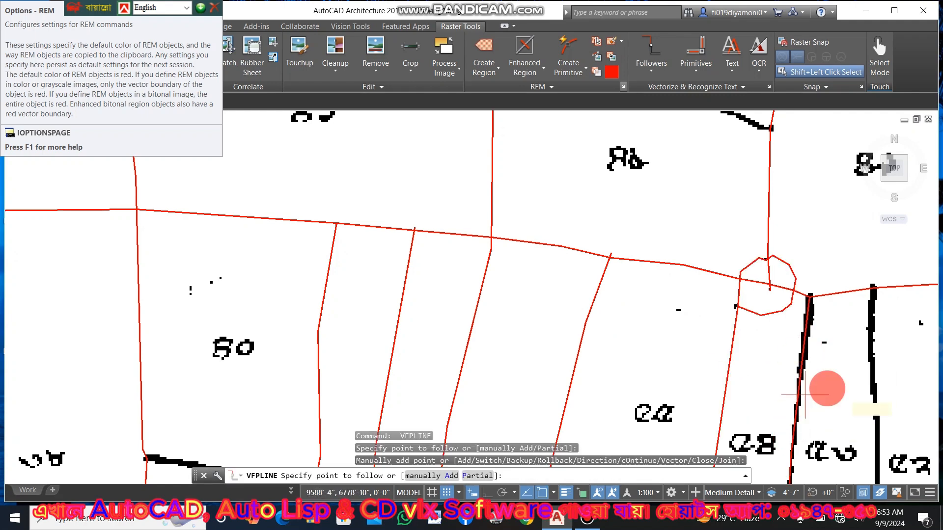
{"action": "right_click", "coordinate": [827, 389]}
{"action": "right_click", "coordinate": [856, 364]}
{"action": "left_click", "coordinate": [870, 360]}
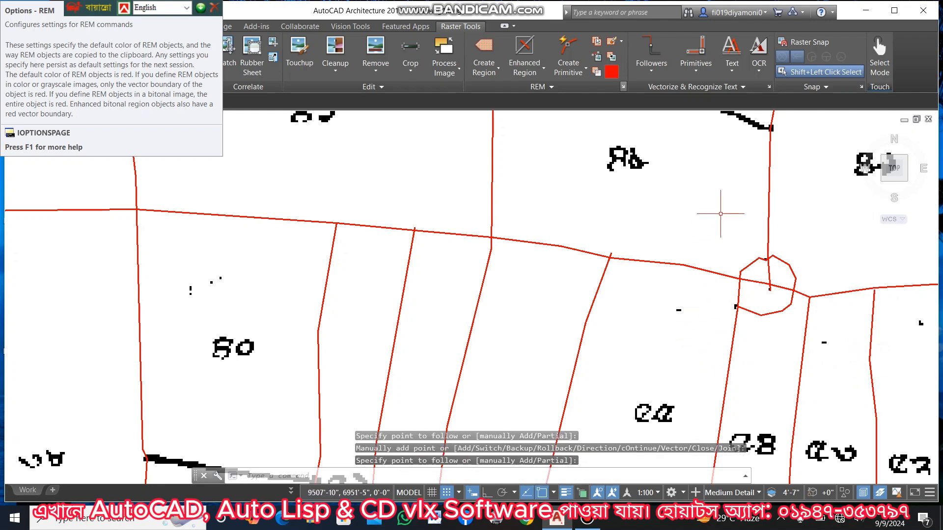
Trace the boundary between plots ৪৭ and ৪৮.
{"action": "right_click", "coordinate": [767, 143]}
{"action": "left_click", "coordinate": [755, 123]}
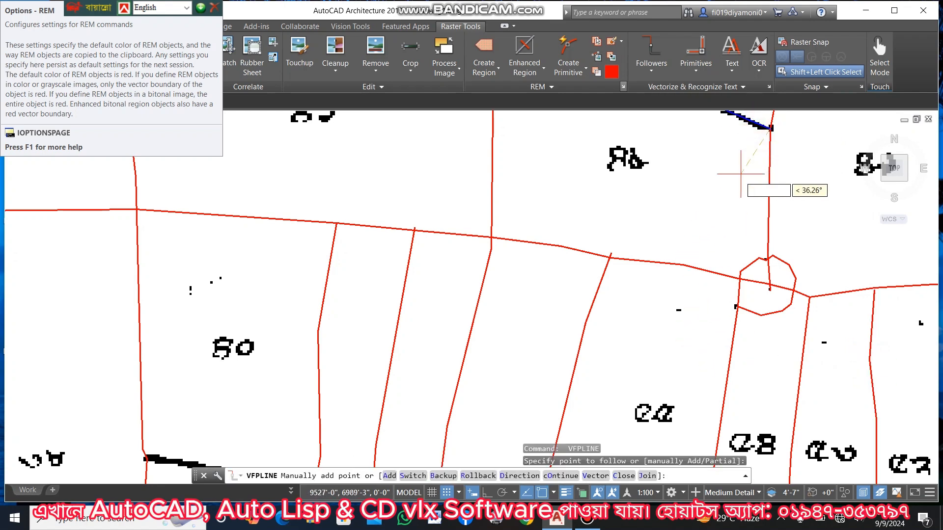
{"action": "scroll", "coordinate": [610, 285], "scroll_direction": "down", "scroll_amount": 5}
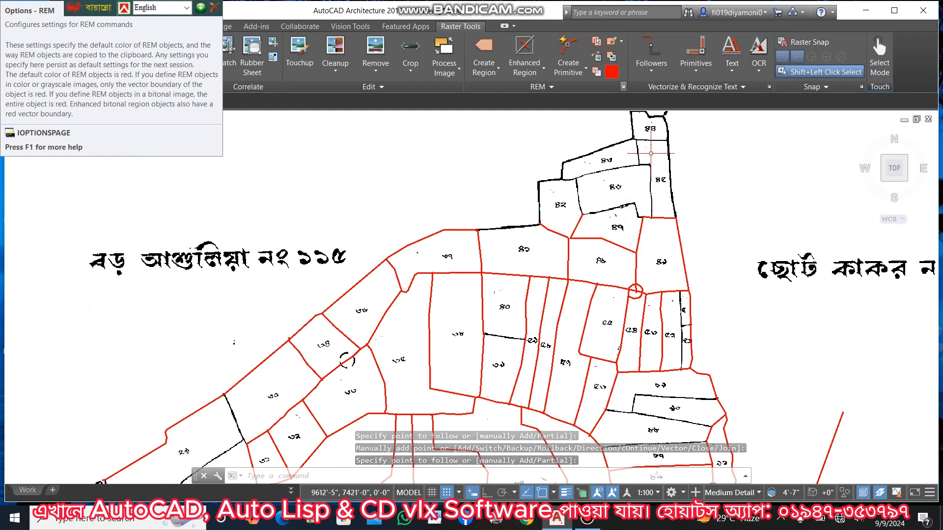
Trace the remaining boundaries around plots ৪২, ৪৩ and ৪৬, including the north edges of plots ৪১ and ৪৭.
{"action": "right_click", "coordinate": [638, 162]}
{"action": "scroll", "coordinate": [637, 167], "scroll_direction": "up", "scroll_amount": 4}
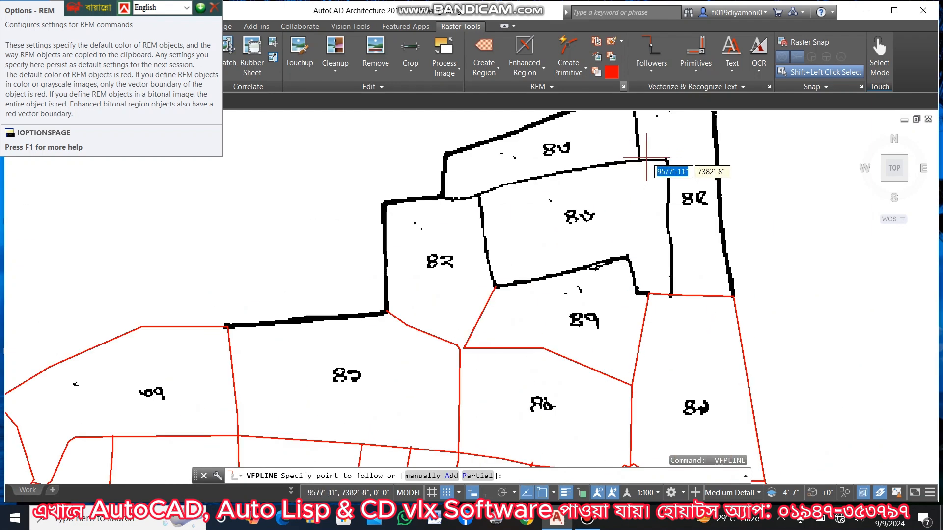
{"action": "left_click", "coordinate": [646, 161]}
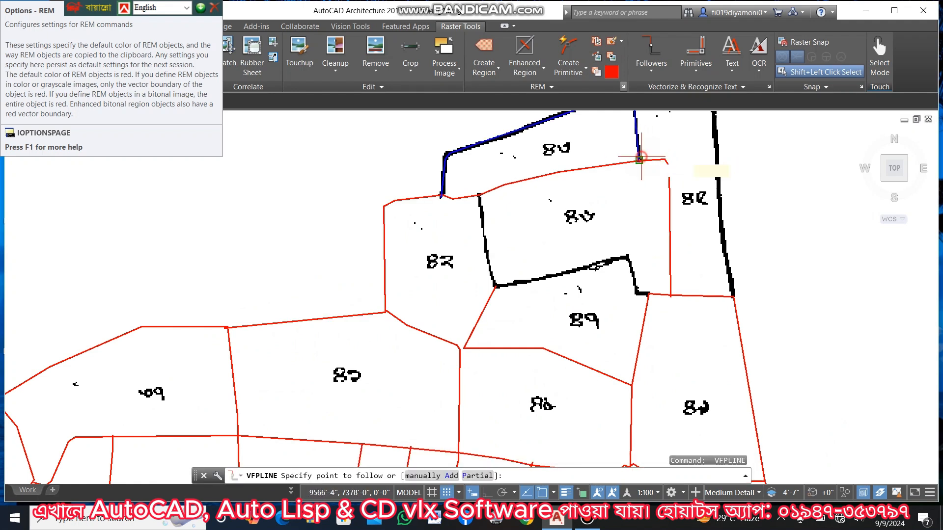
{"action": "left_click", "coordinate": [639, 159]}
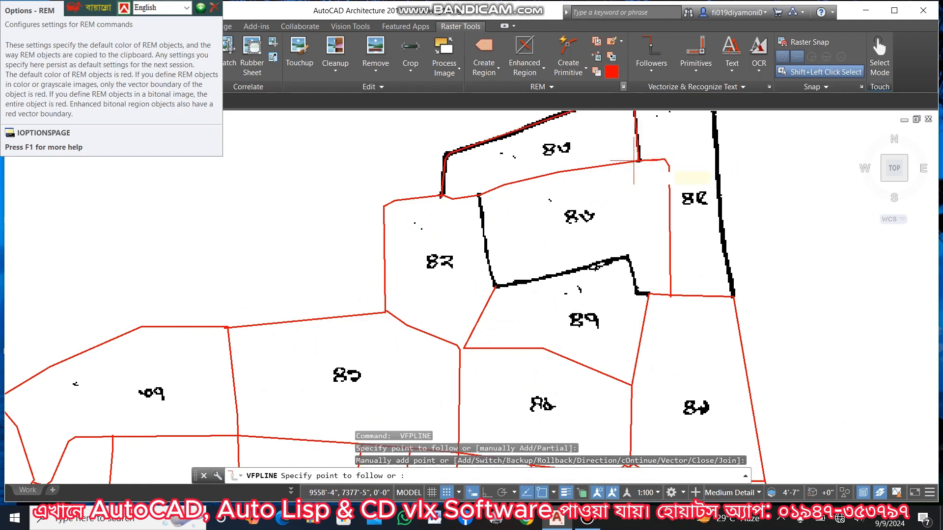
{"action": "left_click", "coordinate": [493, 284]}
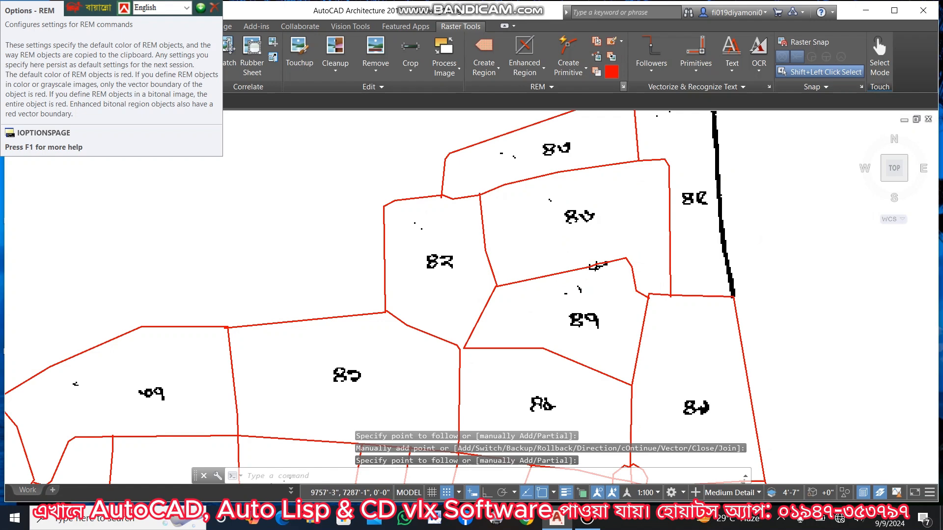
Trace the east boundary of plot ৪৫ and the west and north edges of plot ৪৪.
{"action": "key", "text": "Return"}
{"action": "left_click", "coordinate": [729, 262]}
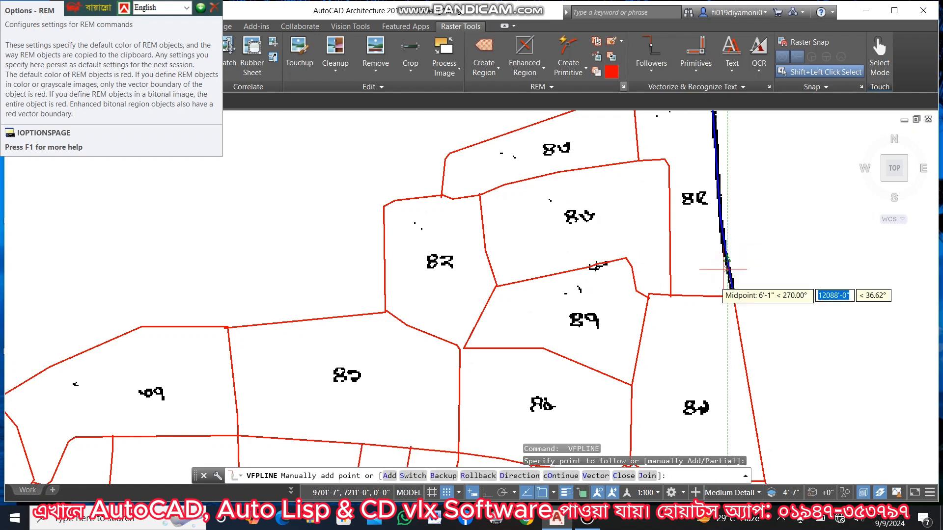
{"action": "key", "text": "Escape"}
{"action": "scroll", "coordinate": [687, 293], "scroll_direction": "down", "scroll_amount": 4}
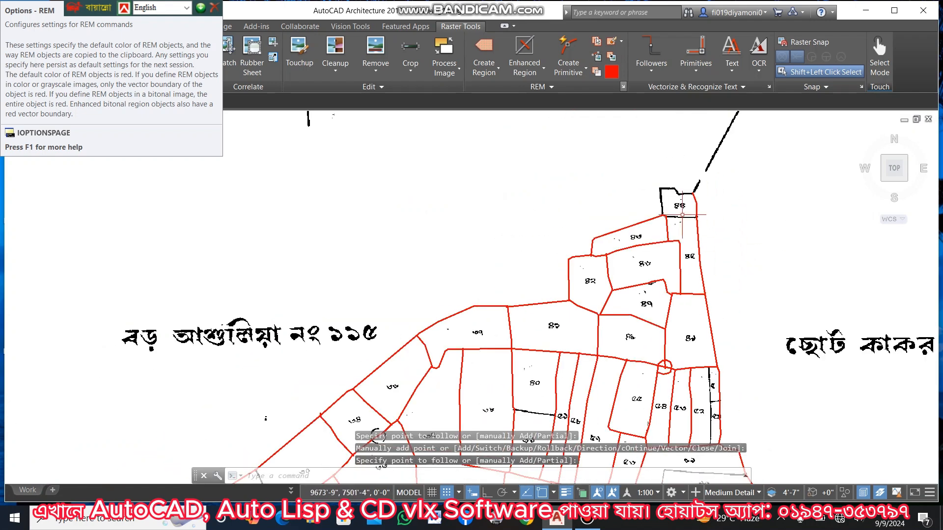
{"action": "key", "text": "Return"}
{"action": "left_click", "coordinate": [670, 189]}
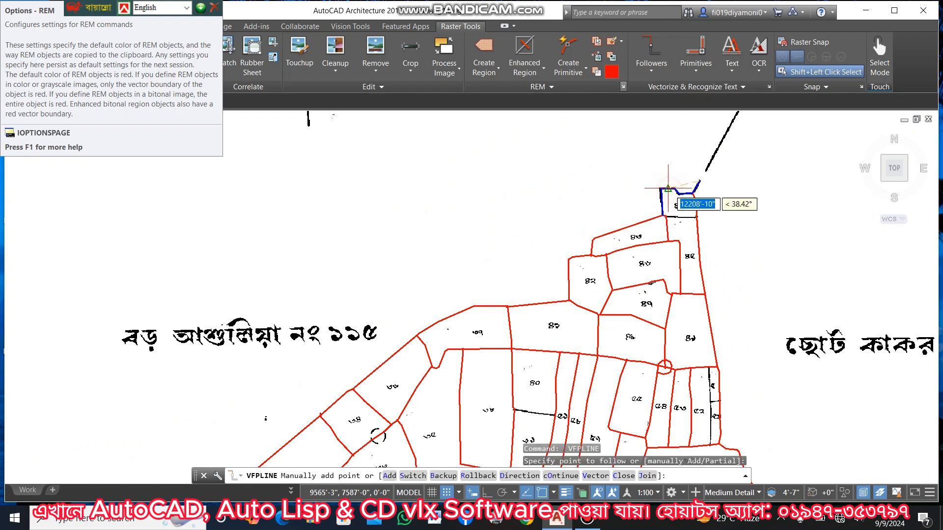
Trace the outer boundary along the south edge of plots ১৫, ১৬ and ৭০ and the west edge of plot ৭.
{"action": "scroll", "coordinate": [671, 267], "scroll_direction": "down", "scroll_amount": 6}
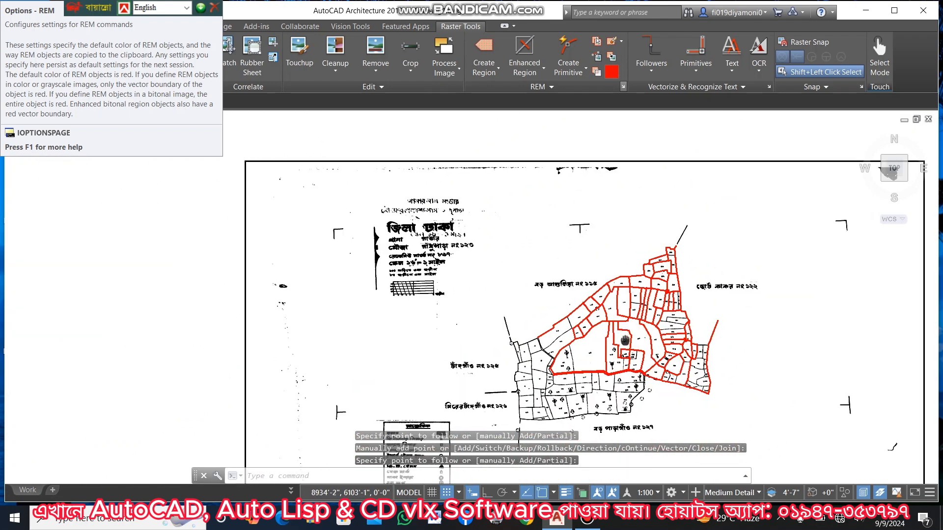
{"action": "middle_click_drag", "start_coordinate": [610, 347], "coordinate": [653, 185]}
{"action": "scroll", "coordinate": [576, 265], "scroll_direction": "up", "scroll_amount": 6}
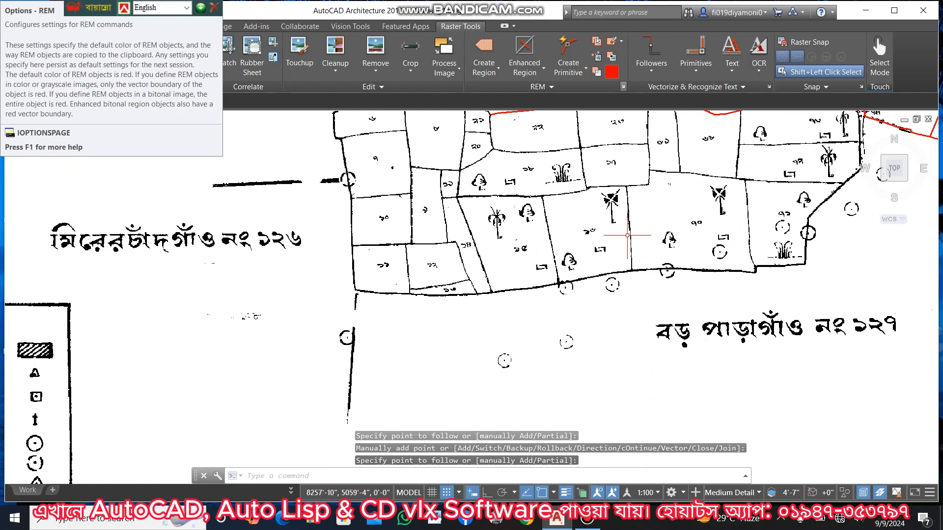
{"action": "key", "text": "Return"}
{"action": "scroll", "coordinate": [632, 230], "scroll_direction": "up", "scroll_amount": 4}
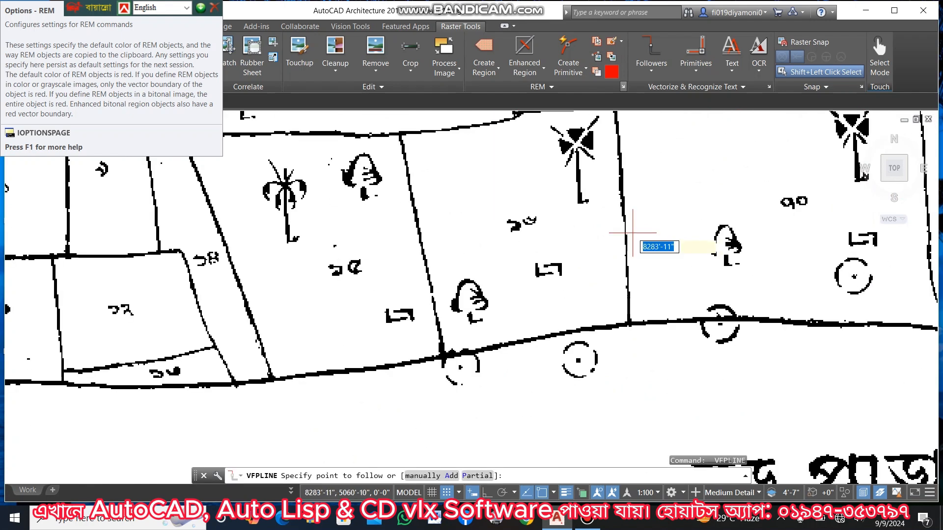
{"action": "left_click", "coordinate": [628, 324]}
{"action": "key", "text": "Return"}
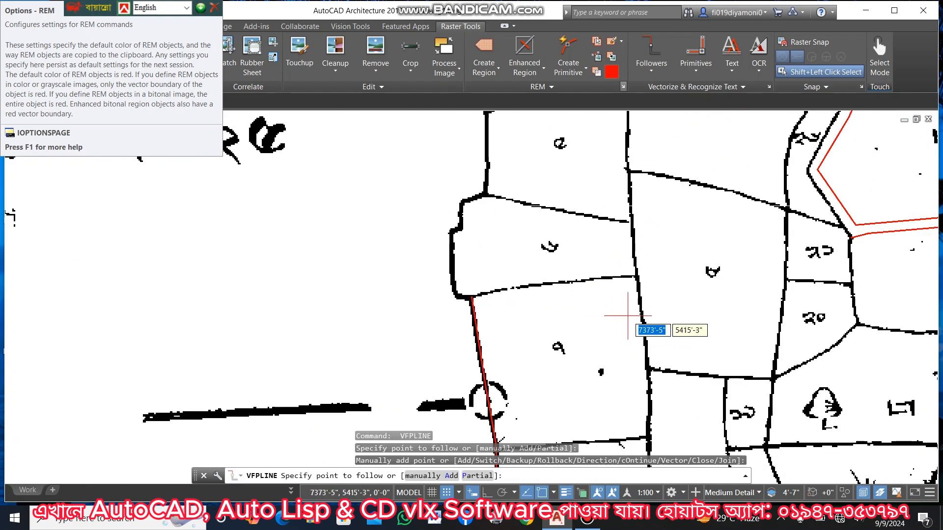
Trace the west, north and east boundaries of plot ৮, along with the outline of plot ৬.
{"action": "left_click", "coordinate": [638, 298]}
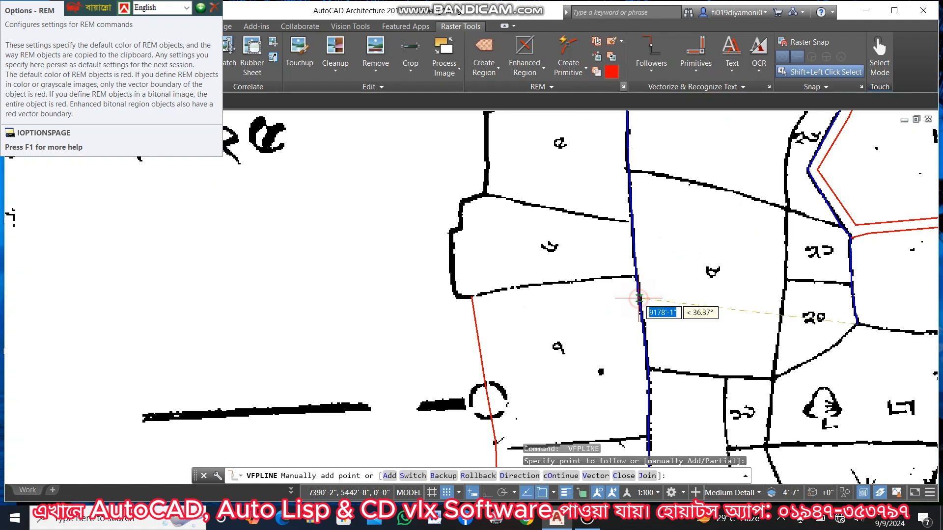
{"action": "key", "text": "Return"}
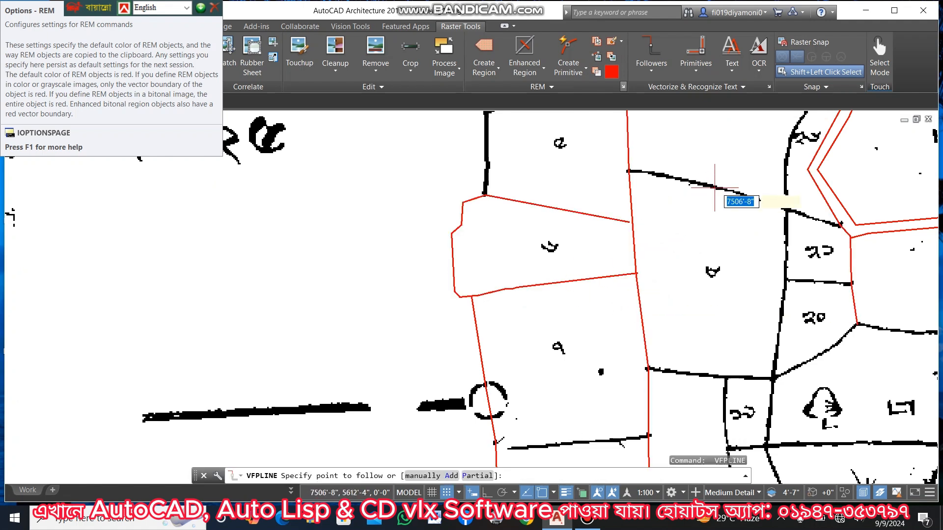
{"action": "left_click", "coordinate": [716, 187]}
{"action": "left_click", "coordinate": [783, 221]}
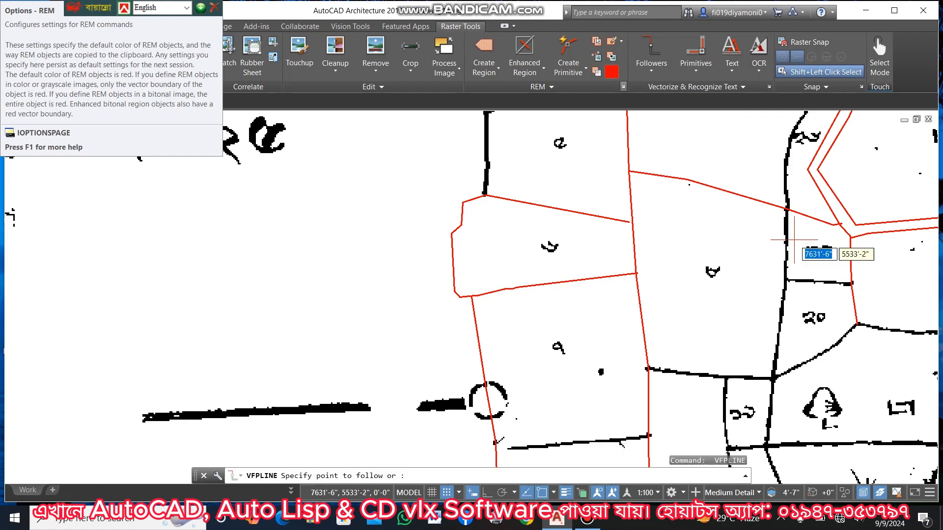
{"action": "left_click", "coordinate": [785, 243]}
{"action": "key", "text": "Return"}
{"action": "key", "text": "Return"}
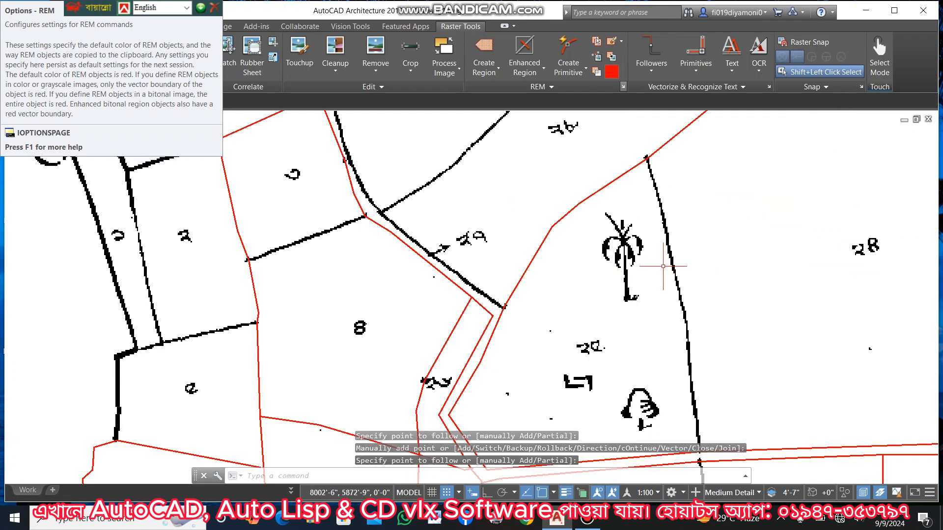
Trace the boundary between plots ২৫ and ২৪.
{"action": "key", "text": "Return"}
{"action": "left_click", "coordinate": [667, 252]}
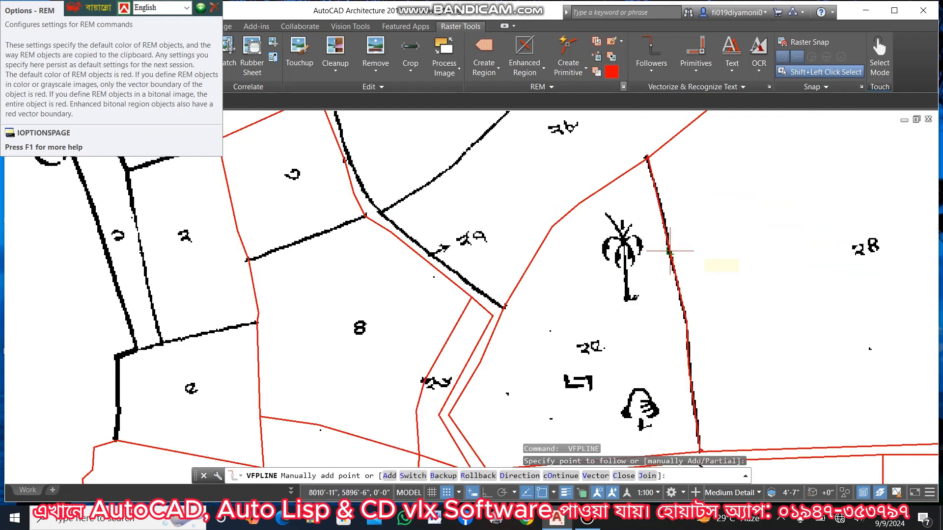
Trace the east edge of the lane beside plots ৩ and ৪, the boundary running northeast from it, and plot ৪'s north edge.
{"action": "key", "text": "Return"}
{"action": "key", "text": "Return"}
{"action": "key", "text": "Return"}
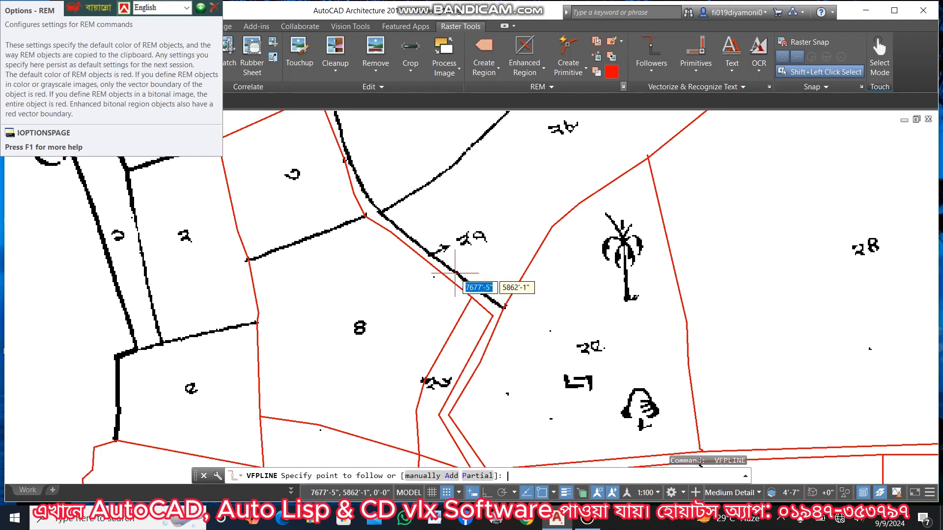
{"action": "left_click", "coordinate": [468, 285]}
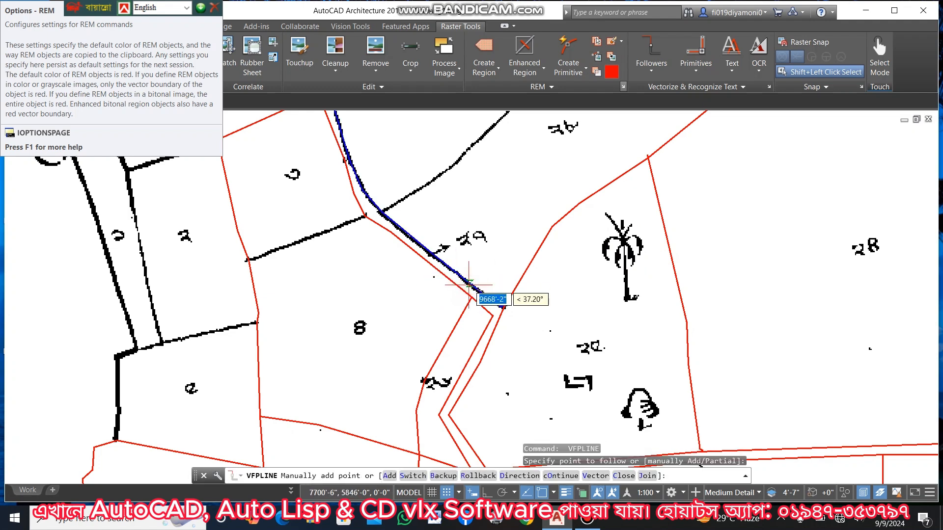
{"action": "key", "text": "Return"}
{"action": "key", "text": "Return"}
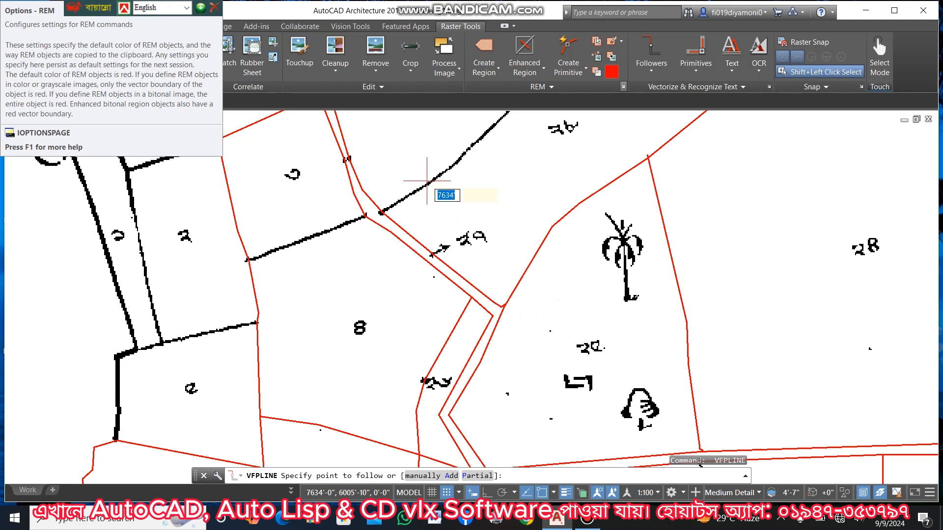
{"action": "left_click", "coordinate": [427, 183]}
{"action": "key", "text": "Return"}
{"action": "key", "text": "Return"}
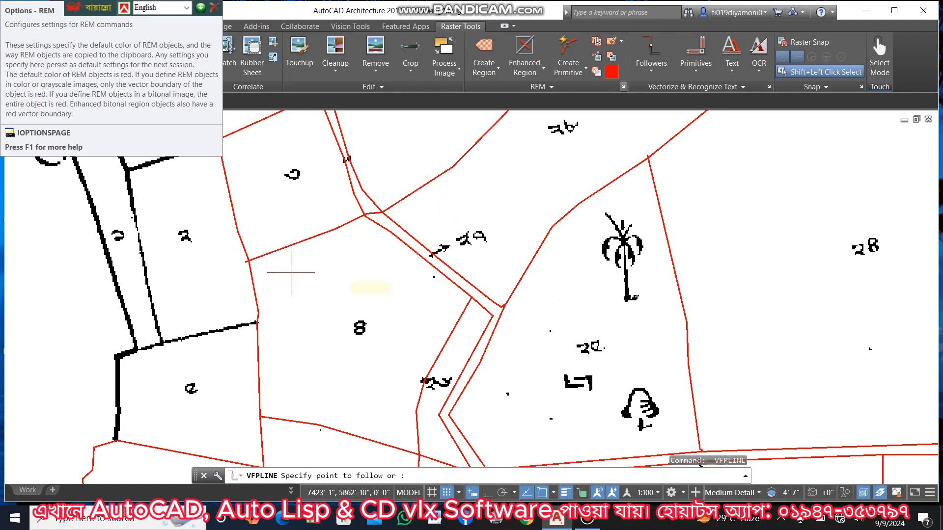
Trace the north and west edges of plot ৫ and the boundary between plots ১ and ২.
{"action": "left_click", "coordinate": [221, 329]}
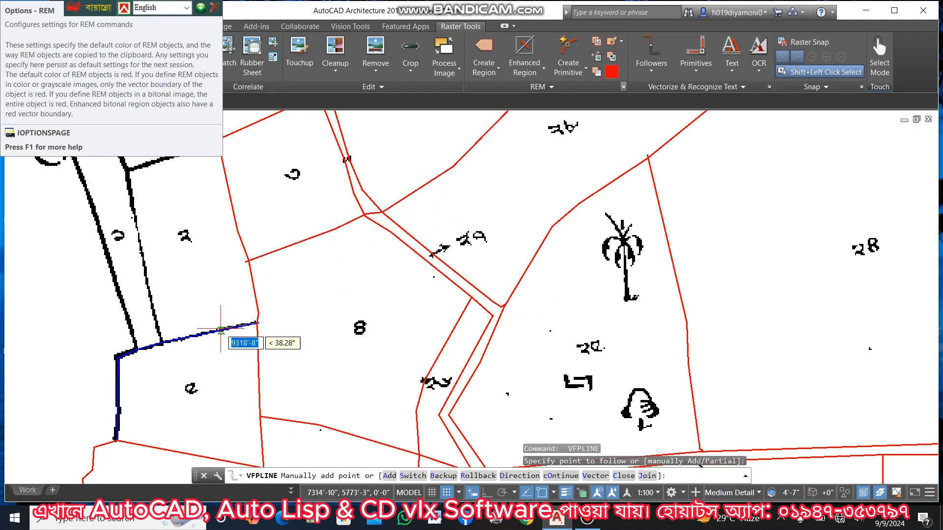
{"action": "key", "text": "Return"}
{"action": "key", "text": "Return"}
{"action": "left_click", "coordinate": [153, 313]}
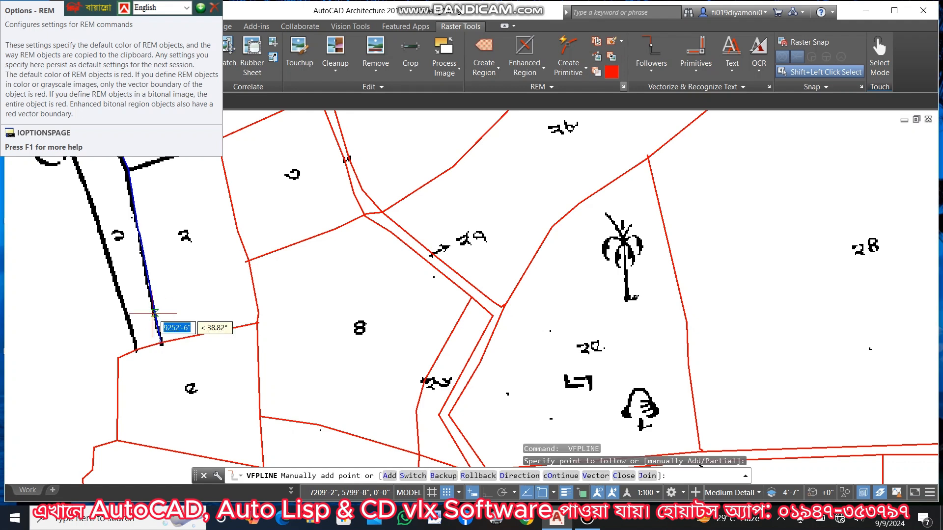
{"action": "key", "text": "Return"}
{"action": "key", "text": "Return"}
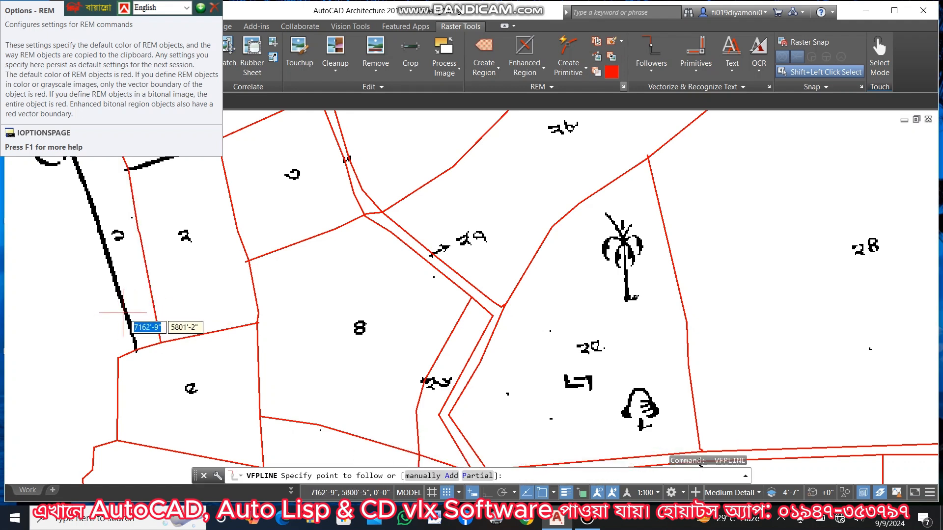
Trace the west edge of plot ১ and the north edge of plot ২.
{"action": "left_click", "coordinate": [125, 317]}
{"action": "key", "text": "Return"}
{"action": "key", "text": "Return"}
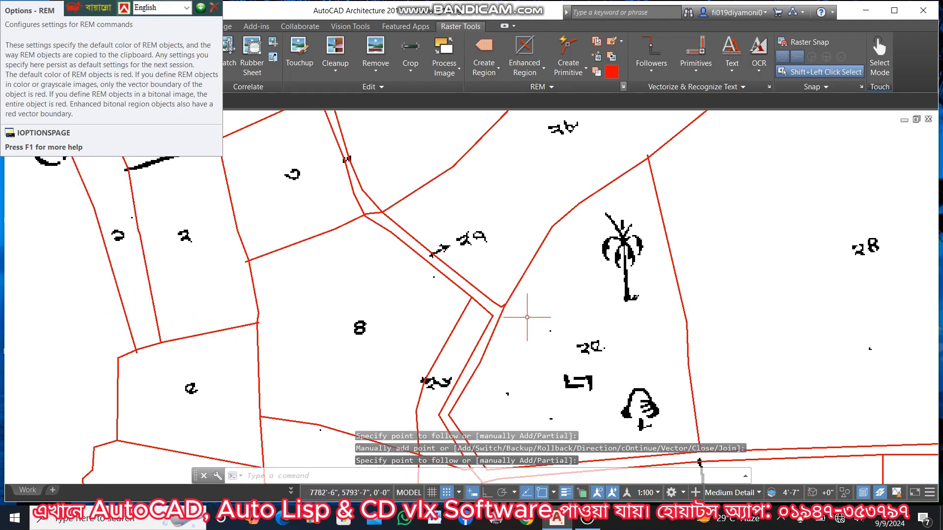
{"action": "key", "text": "Return"}
{"action": "left_click", "coordinate": [154, 164]}
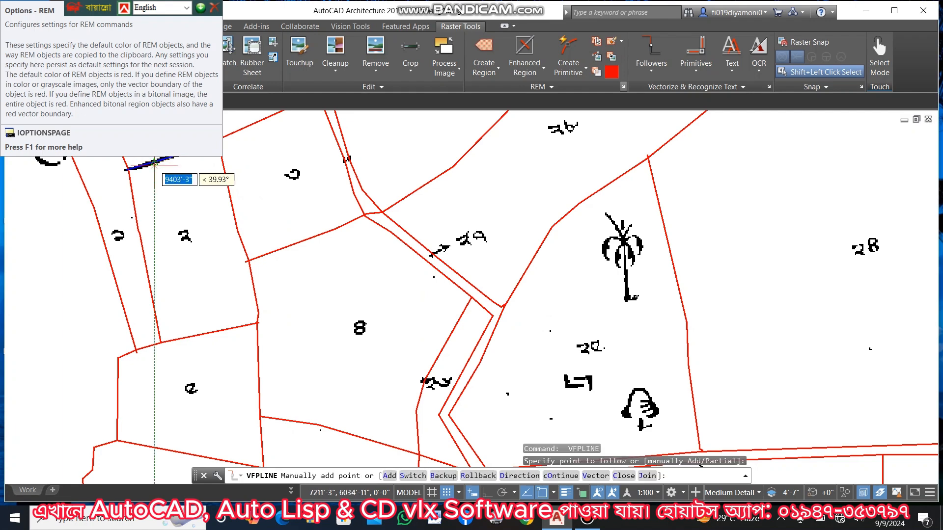
{"action": "key", "text": "Return"}
{"action": "key", "text": "Return"}
{"action": "key", "text": "Return"}
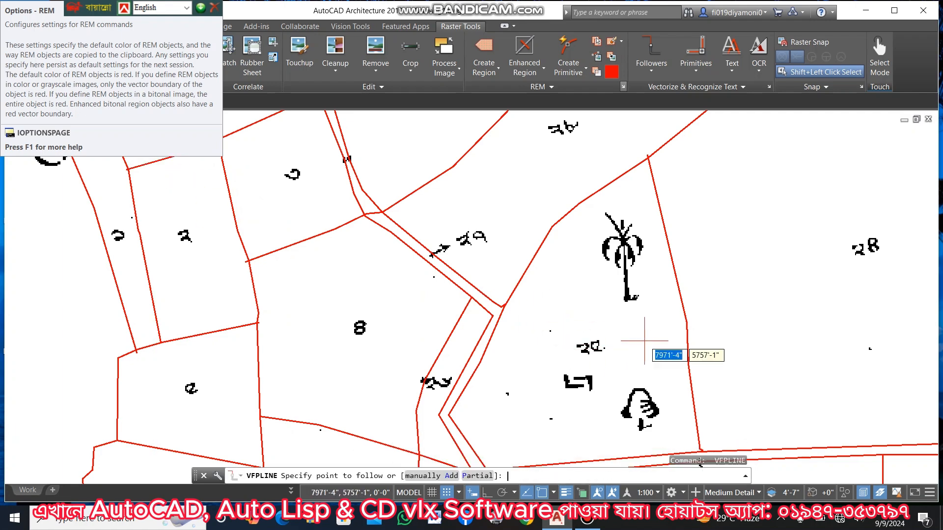
Trace the south and east edges of plot ৭১ at the southeast corner of the plots beside plot ৭০.
{"action": "scroll", "coordinate": [623, 320], "scroll_direction": "down", "scroll_amount": 5}
{"action": "middle_click_drag", "start_coordinate": [713, 376], "coordinate": [618, 165]}
{"action": "scroll", "coordinate": [715, 230], "scroll_direction": "up", "scroll_amount": 6}
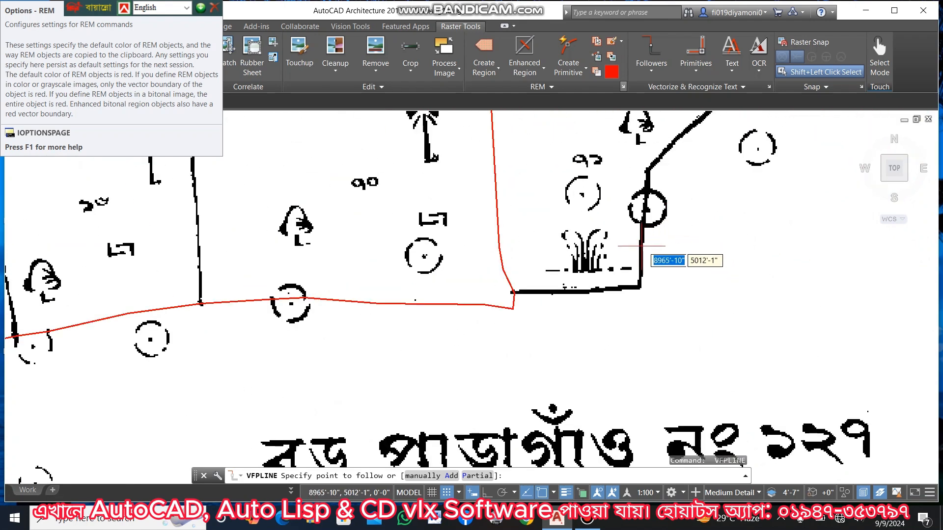
{"action": "left_click", "coordinate": [641, 248]}
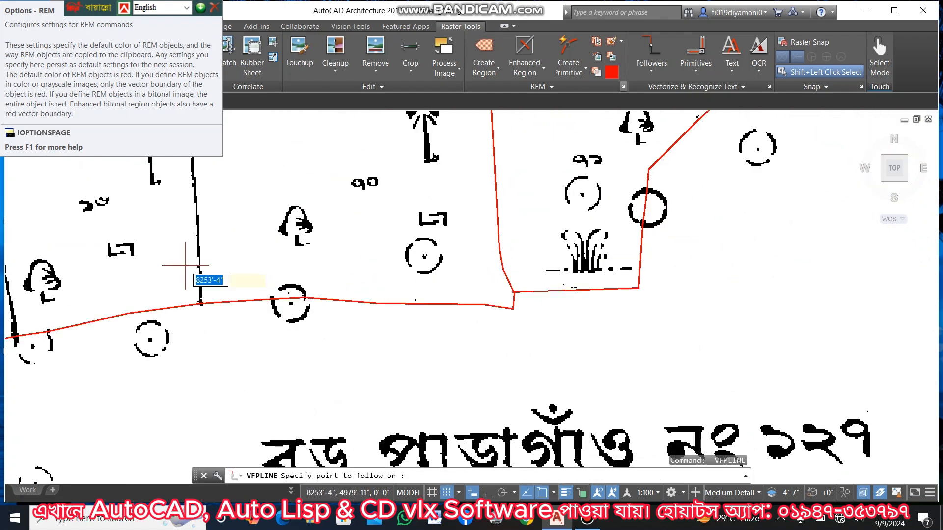
Trace the east and west boundaries of plot ১৬, shared with plots ৭০ and ১৫.
{"action": "left_click", "coordinate": [200, 276]}
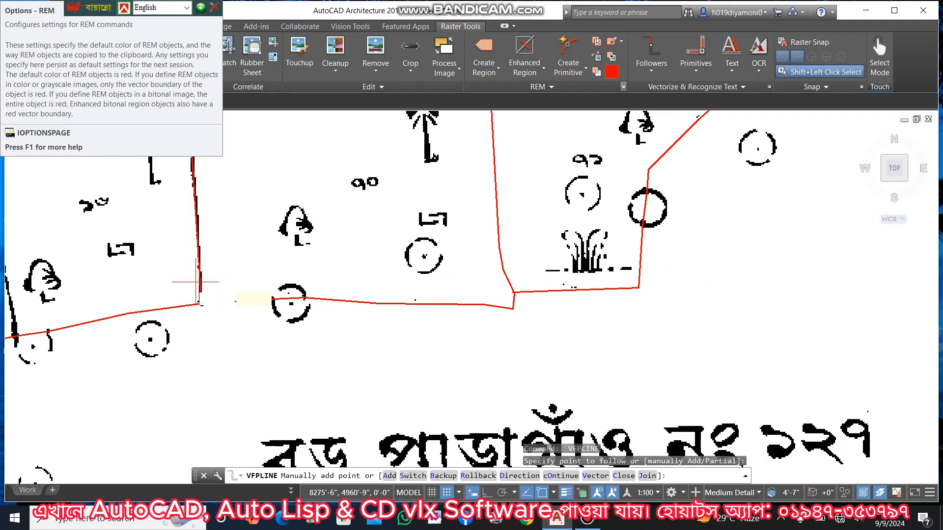
{"action": "left_click", "coordinate": [198, 283]}
{"action": "key", "text": "Return"}
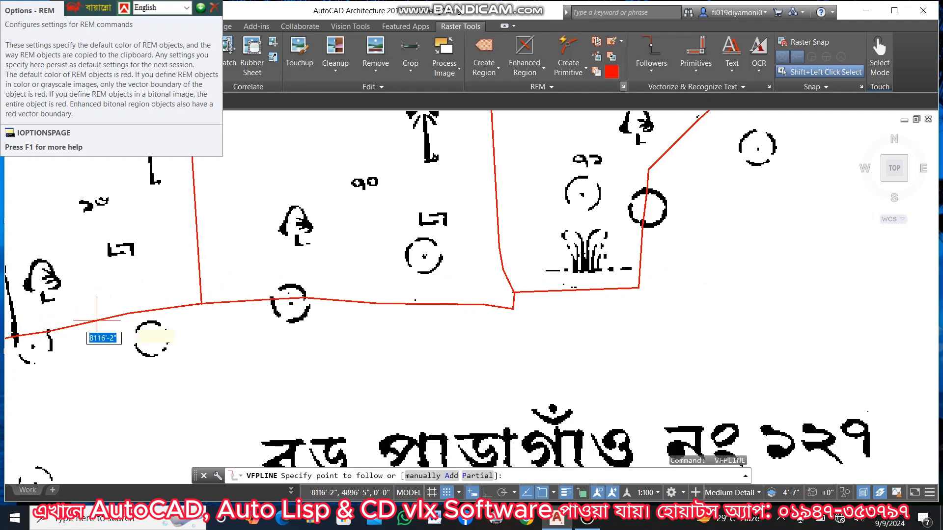
{"action": "left_click", "coordinate": [15, 330]}
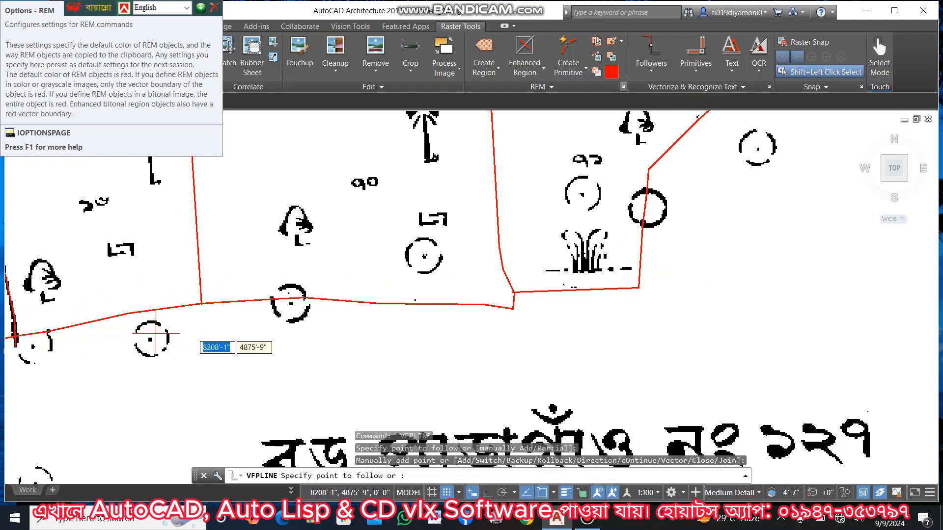
{"action": "key", "text": "Return"}
Trace the north edge of plot ৭১ and the stepped western part of plot ৭০'s north edge.
{"action": "scroll", "coordinate": [676, 235], "scroll_direction": "down", "scroll_amount": 4}
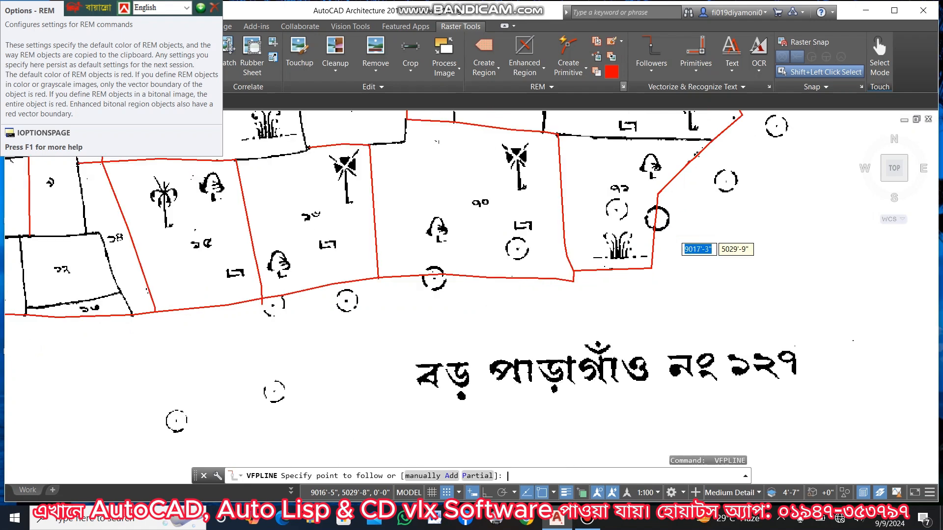
{"action": "scroll", "coordinate": [643, 167], "scroll_direction": "up", "scroll_amount": 5}
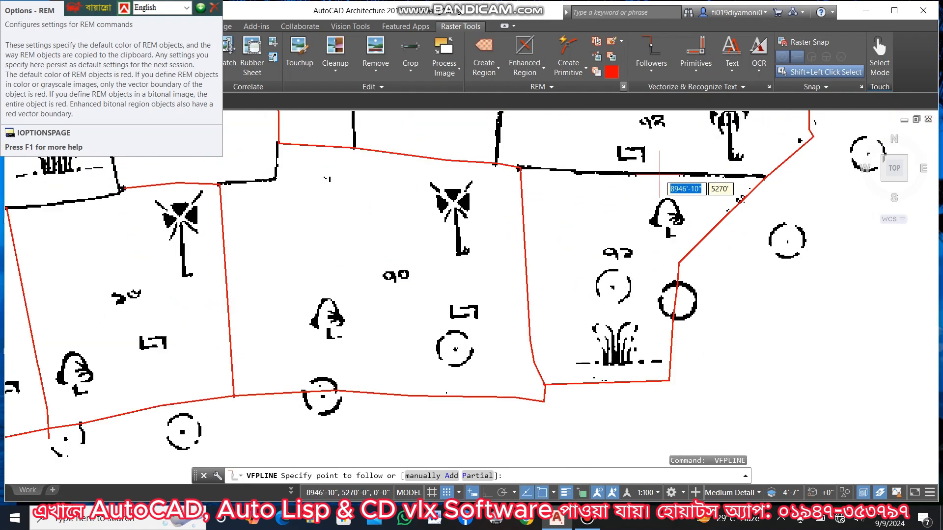
{"action": "left_click", "coordinate": [659, 174]}
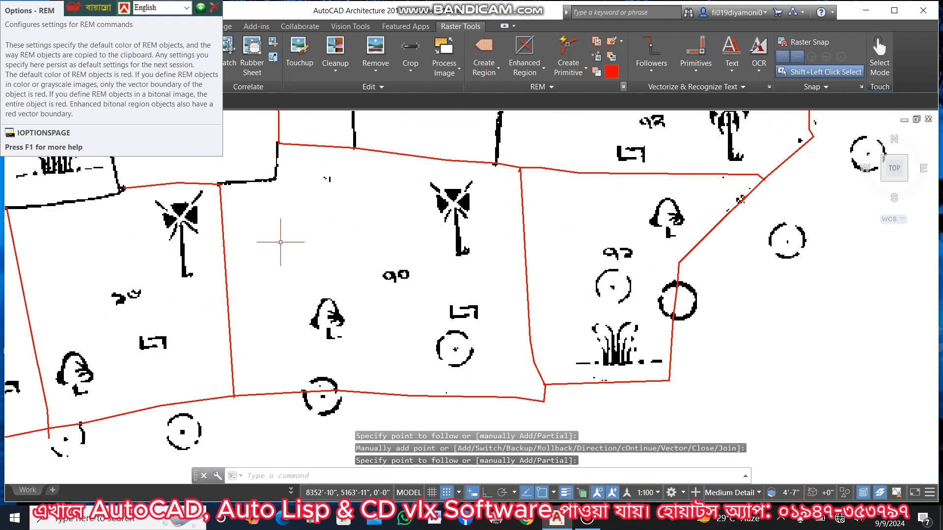
{"action": "key", "text": "Return"}
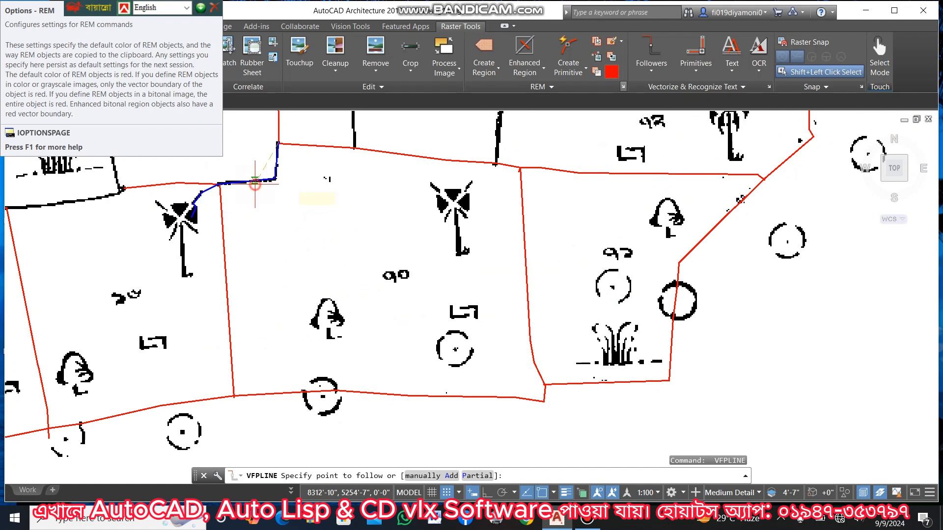
{"action": "left_click", "coordinate": [255, 184]}
{"action": "key", "text": "Return"}
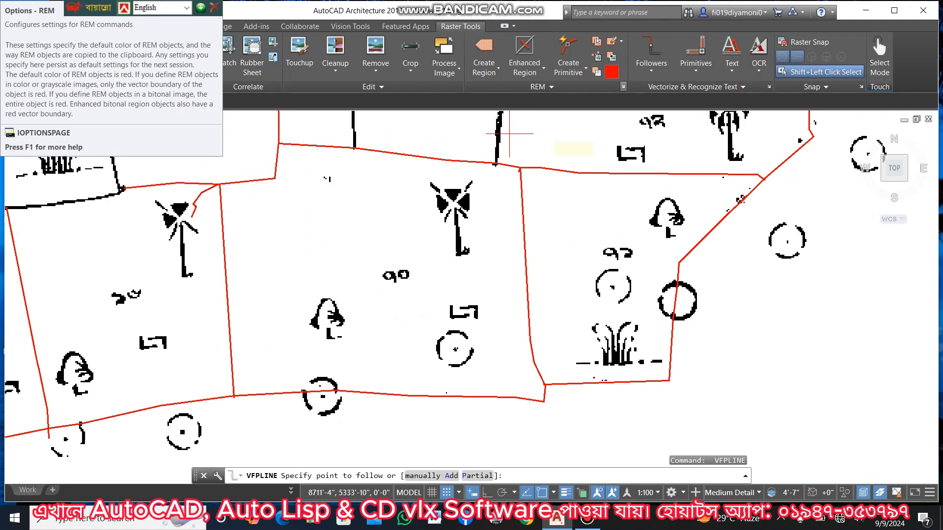
Trace the two boundaries running north from plot ৭০'s north edge and the western part of plot ১৬'s north edge.
{"action": "left_click", "coordinate": [496, 142]}
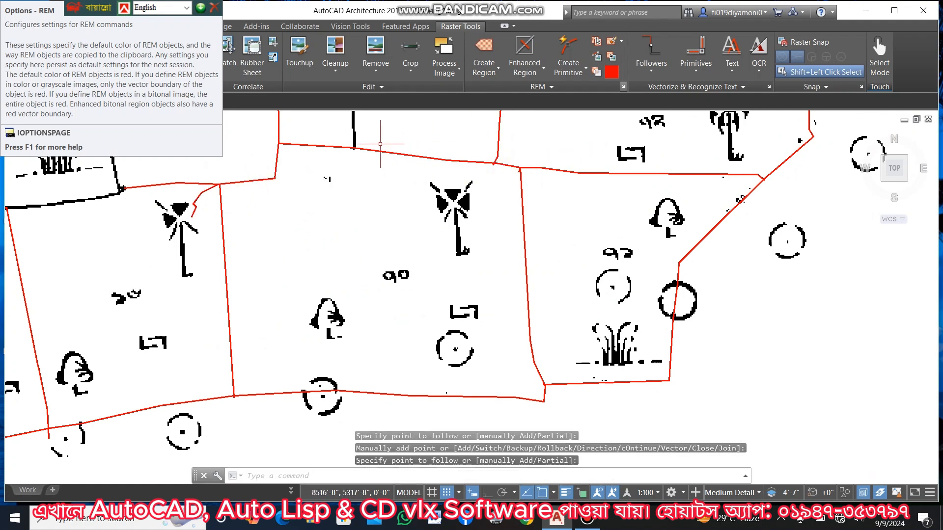
{"action": "key", "text": "Return"}
{"action": "left_click", "coordinate": [358, 138]}
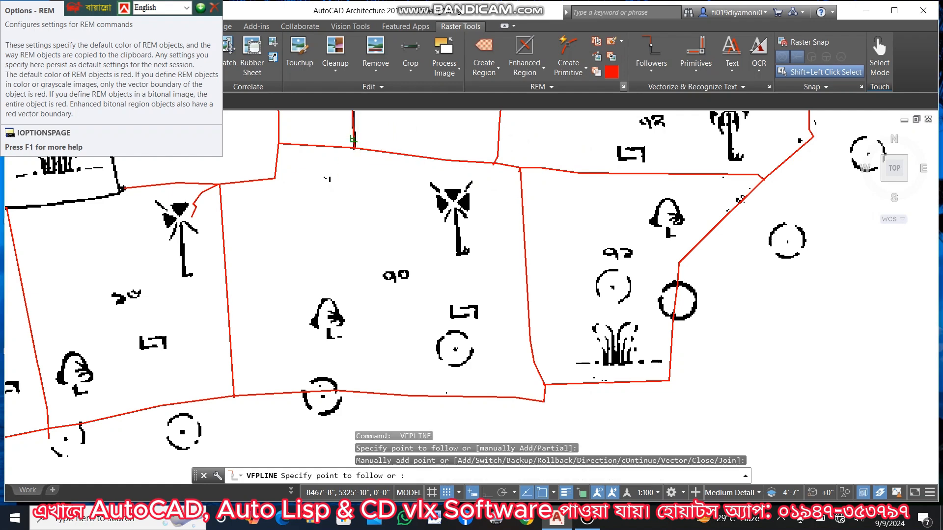
{"action": "key", "text": "Return"}
{"action": "left_click", "coordinate": [105, 196]}
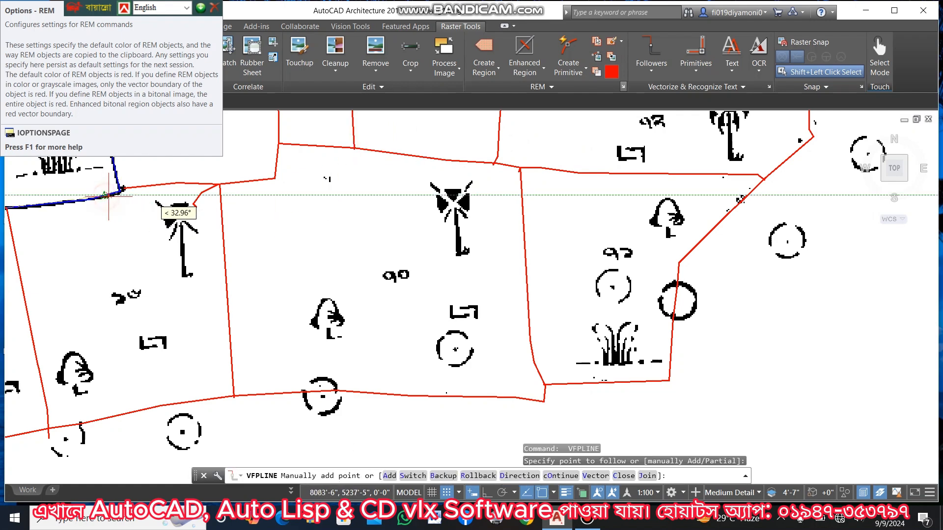
{"action": "key", "text": "Return"}
Trace the boundary between plots ৭৩ and ৭২ and the line dividing the two stacked plots farther west.
{"action": "scroll", "coordinate": [683, 290], "scroll_direction": "down", "scroll_amount": 8}
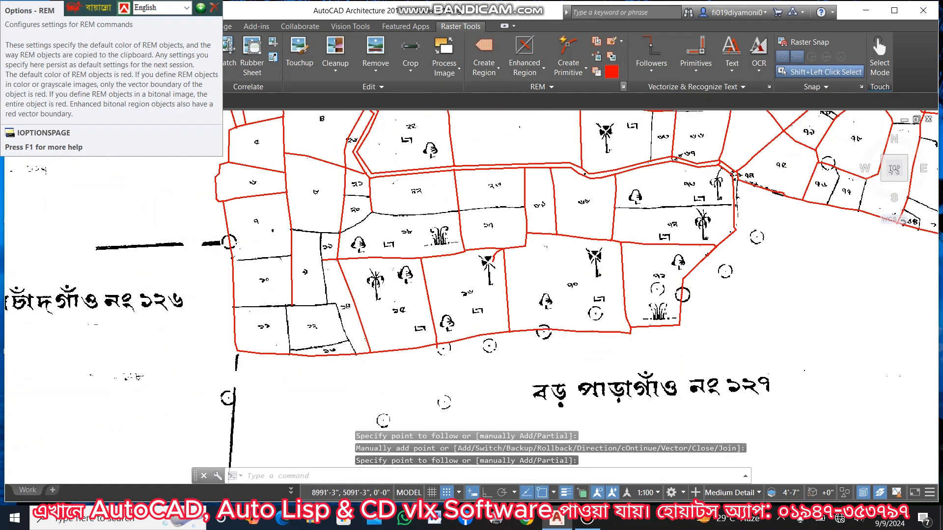
{"action": "scroll", "coordinate": [648, 289], "scroll_direction": "up", "scroll_amount": 8}
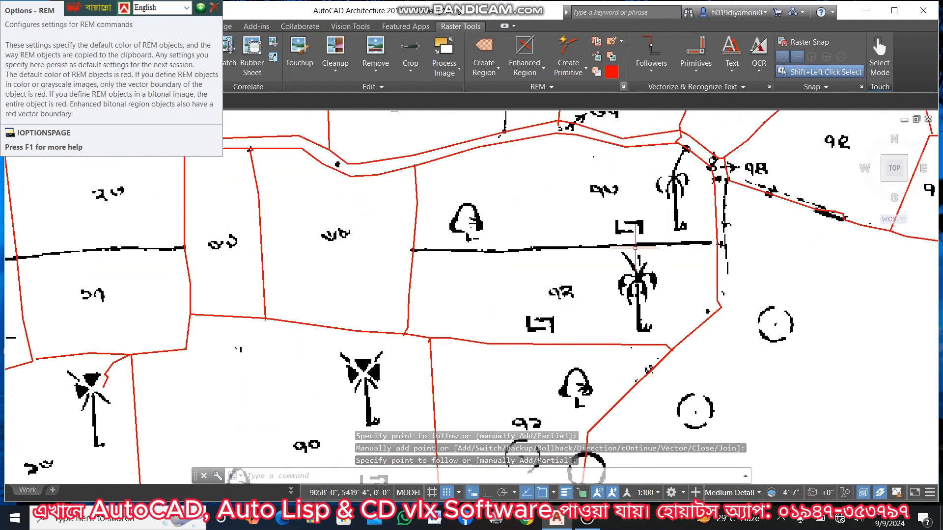
{"action": "key", "text": "Return"}
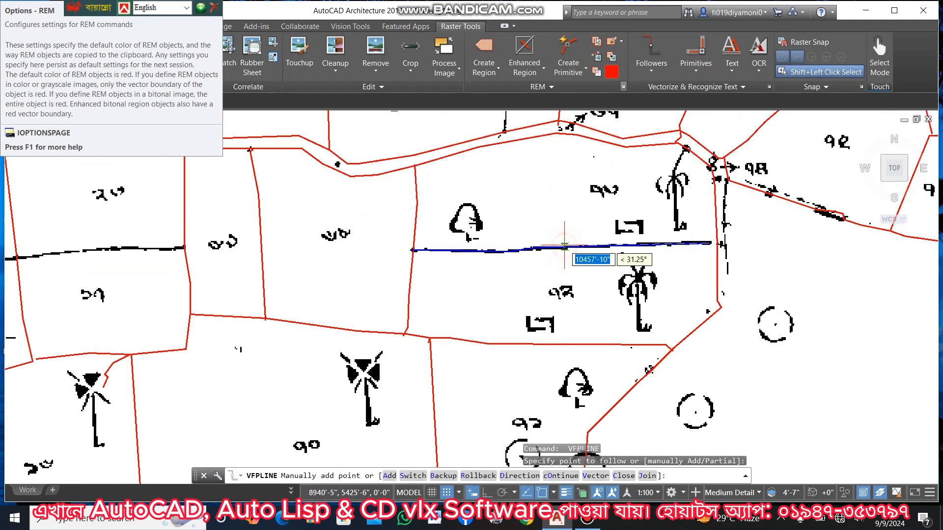
{"action": "left_click", "coordinate": [559, 245]}
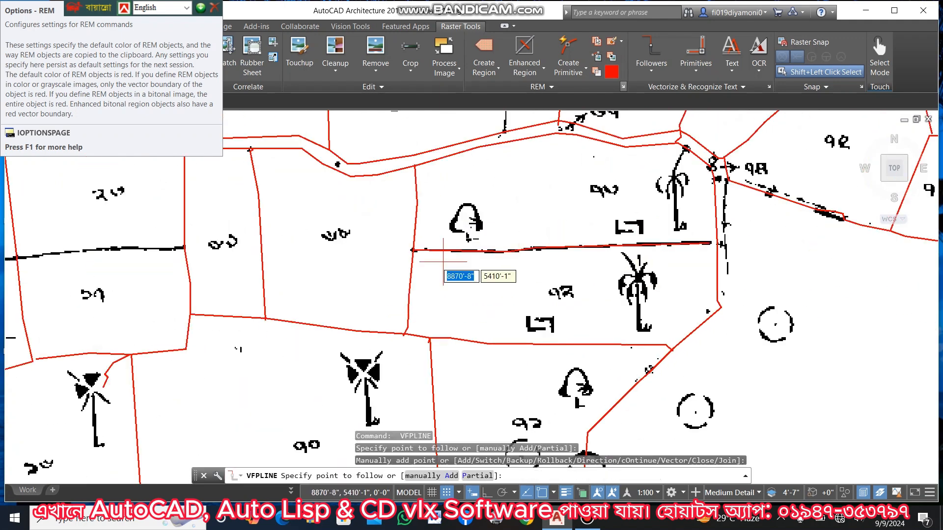
{"action": "left_click", "coordinate": [157, 251]}
{"action": "key", "text": "Return"}
Trace the west and north edges of plot ১০৫ at the map's southeast corner.
{"action": "scroll", "coordinate": [581, 304], "scroll_direction": "down", "scroll_amount": 6}
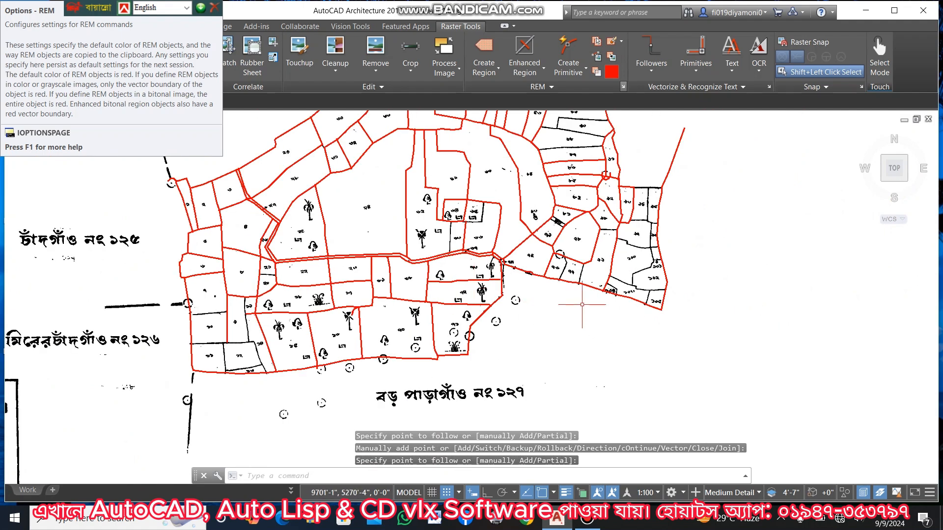
{"action": "scroll", "coordinate": [678, 285], "scroll_direction": "up", "scroll_amount": 7}
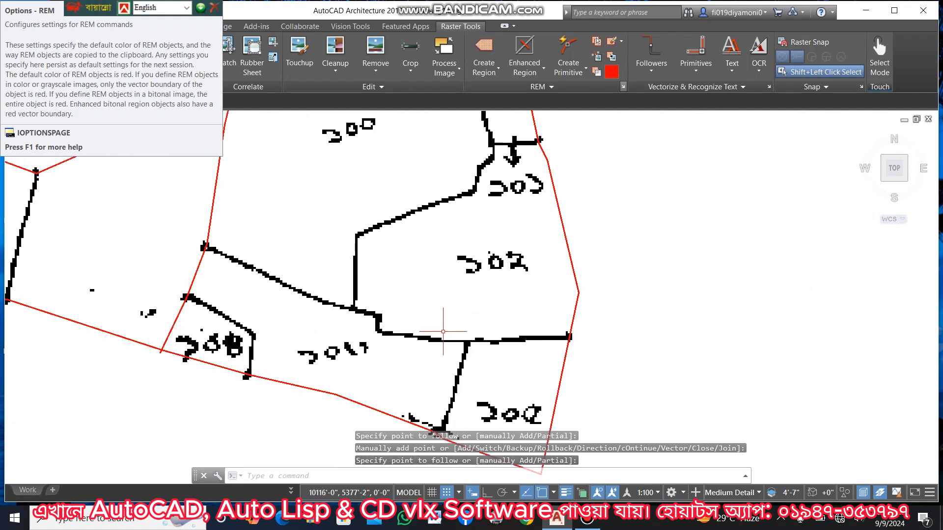
{"action": "key", "text": "Return"}
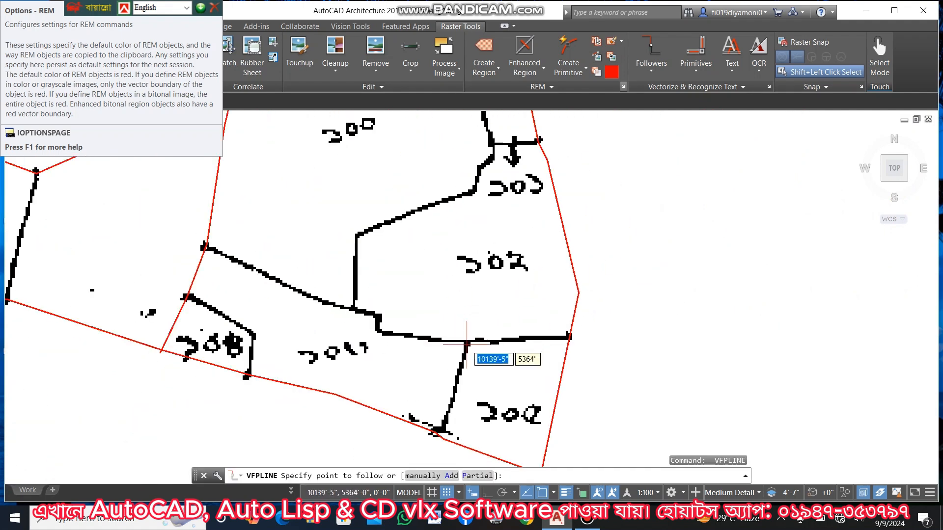
{"action": "left_click", "coordinate": [466, 341]}
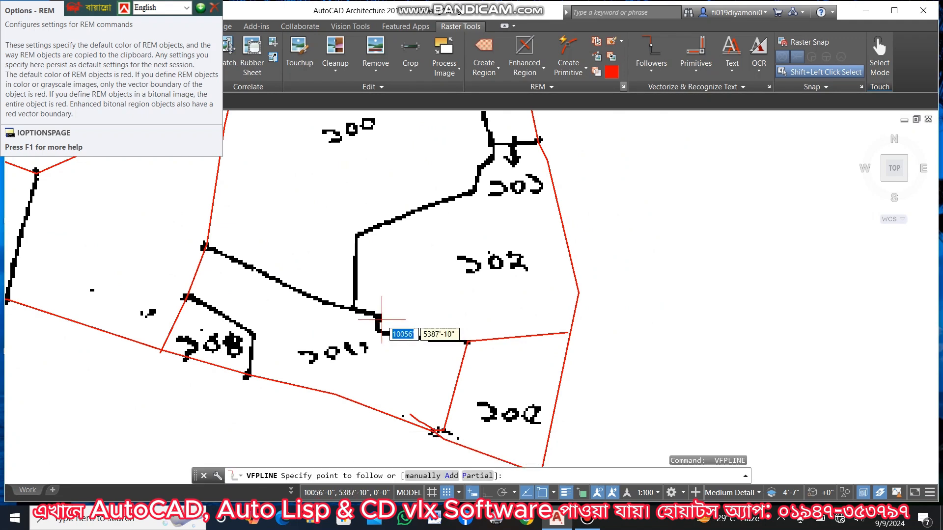
Trace the north edge of plot ১০৩ and the west and northwest boundary of plot ১০২.
{"action": "left_click", "coordinate": [376, 316]}
{"action": "key", "text": "Return"}
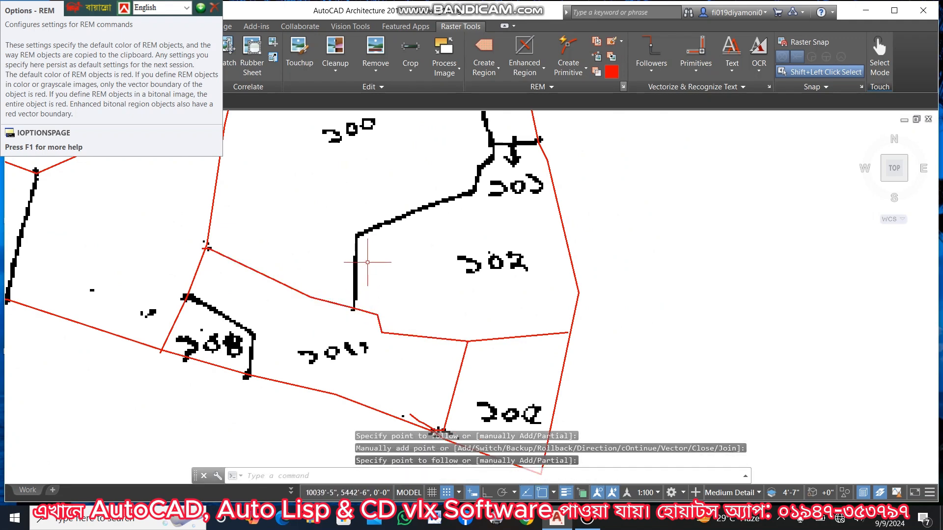
{"action": "left_click", "coordinate": [391, 235]}
{"action": "key", "text": "Return"}
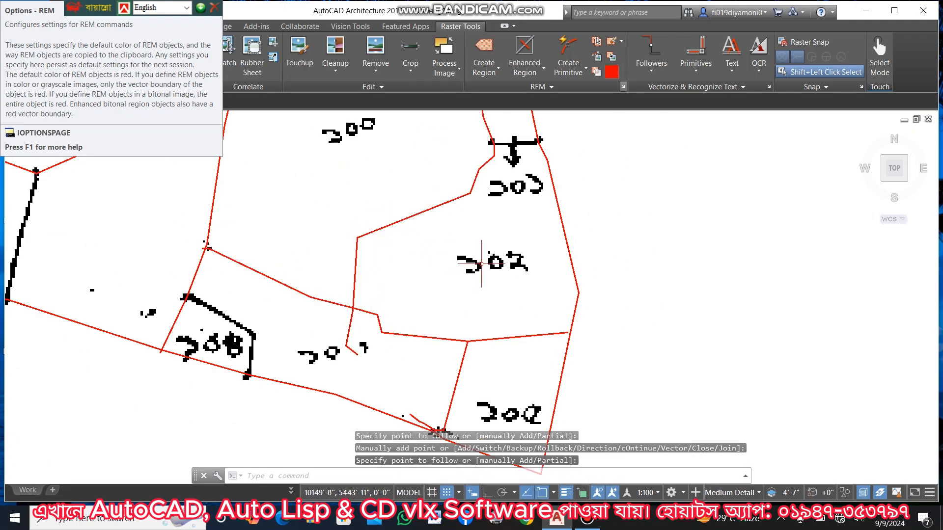
Trace the north boundary of plot ১০০ across to the outer east boundary.
{"action": "scroll", "coordinate": [482, 263], "scroll_direction": "down", "scroll_amount": 3}
{"action": "key", "text": "Return"}
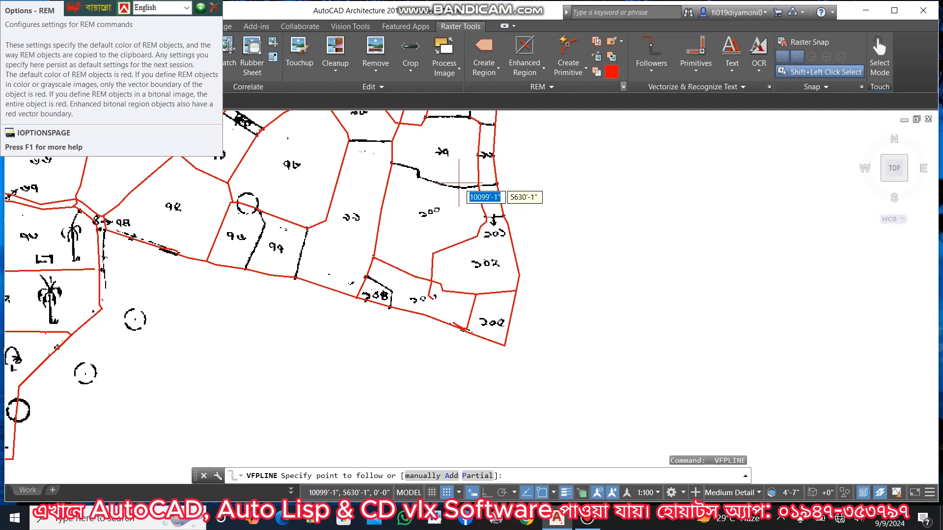
{"action": "scroll", "coordinate": [461, 180], "scroll_direction": "up", "scroll_amount": 4}
{"action": "left_click", "coordinate": [433, 193]}
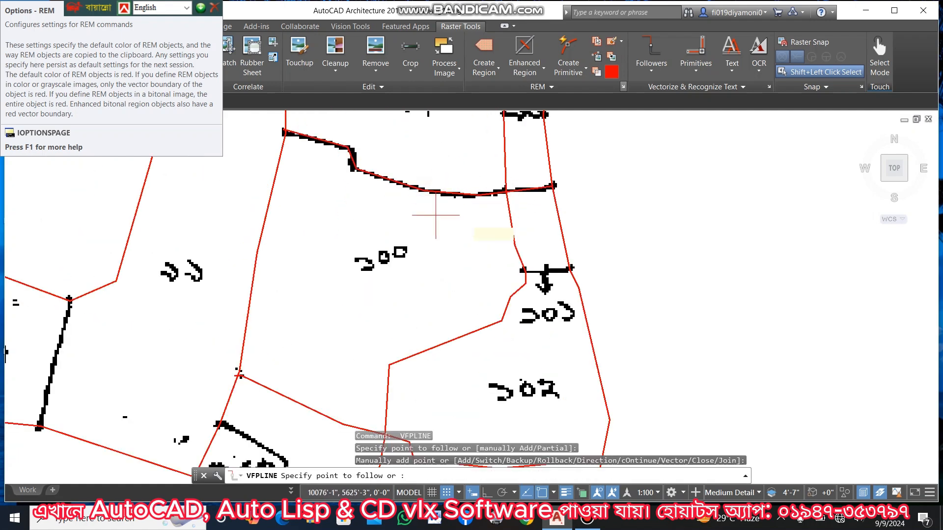
Trace the boundary along the north edge of plot ৯৭ and the short line along the north edge of plot ৯৯.
{"action": "key", "text": "Return"}
{"action": "scroll", "coordinate": [463, 242], "scroll_direction": "down", "scroll_amount": 4}
{"action": "key", "text": "Return"}
{"action": "key", "text": "Return"}
{"action": "scroll", "coordinate": [459, 152], "scroll_direction": "up", "scroll_amount": 2}
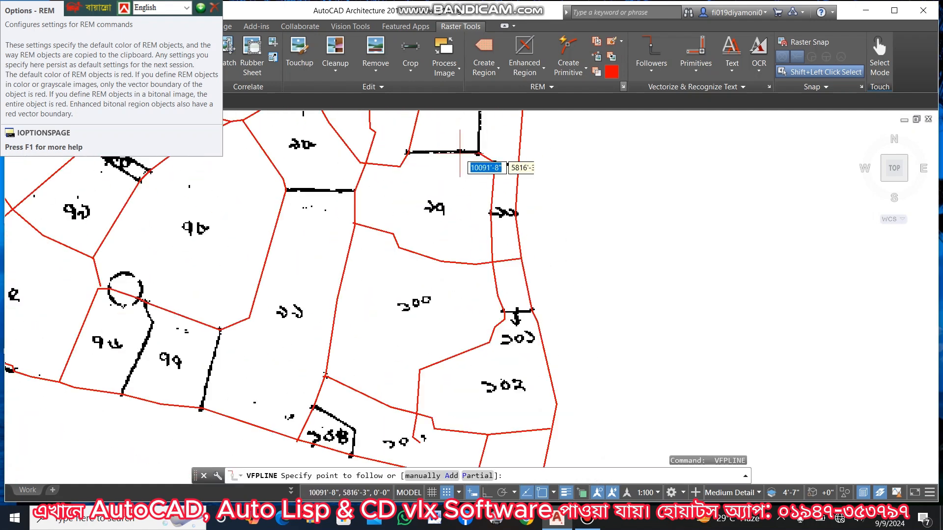
{"action": "left_click", "coordinate": [461, 153]}
{"action": "key", "text": "Return"}
{"action": "key", "text": "Return"}
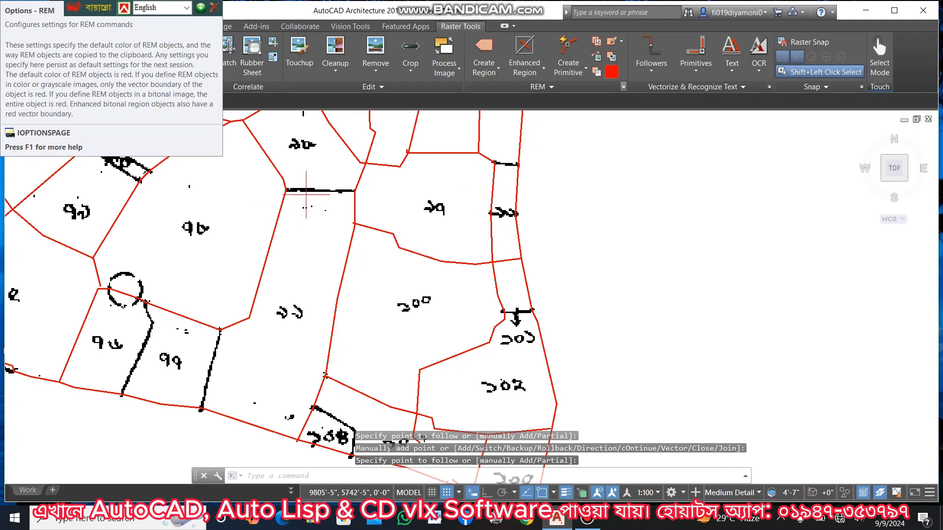
{"action": "left_click", "coordinate": [319, 192]}
{"action": "key", "text": "Return"}
{"action": "key", "text": "Return"}
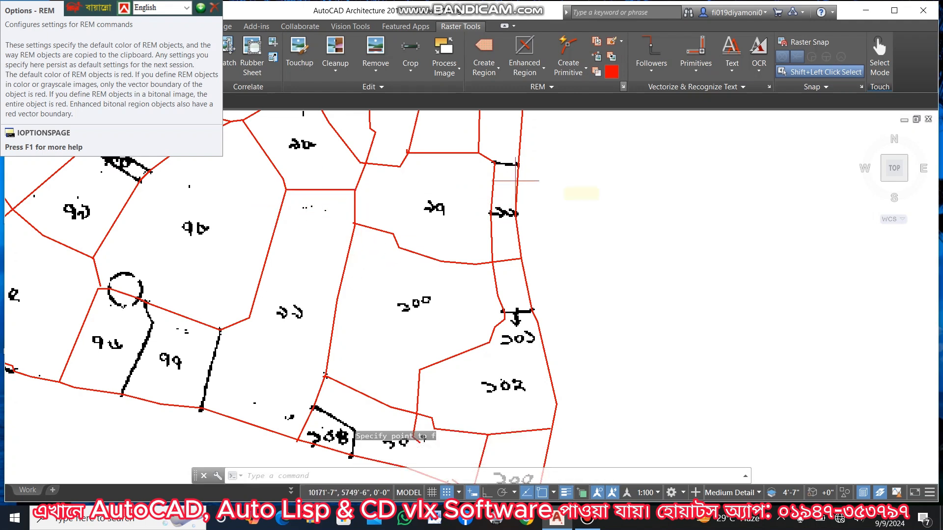
Trace the short north edges of plots ৯৮ and ১০১ beside the outer east boundary.
{"action": "key", "text": "Return"}
{"action": "left_click", "coordinate": [514, 165]}
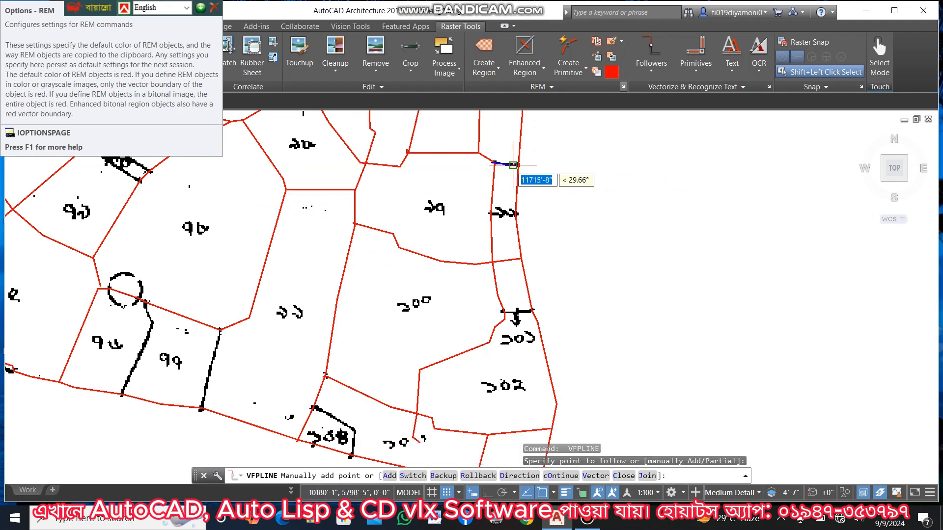
{"action": "key", "text": "Return"}
{"action": "key", "text": "Return"}
{"action": "key", "text": "Return"}
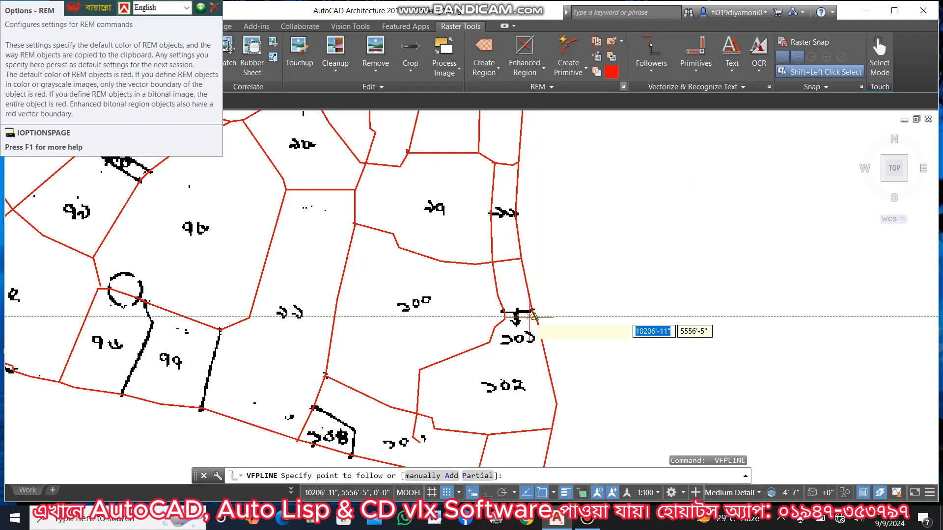
{"action": "left_click", "coordinate": [516, 317]}
{"action": "key", "text": "Return"}
{"action": "key", "text": "Return"}
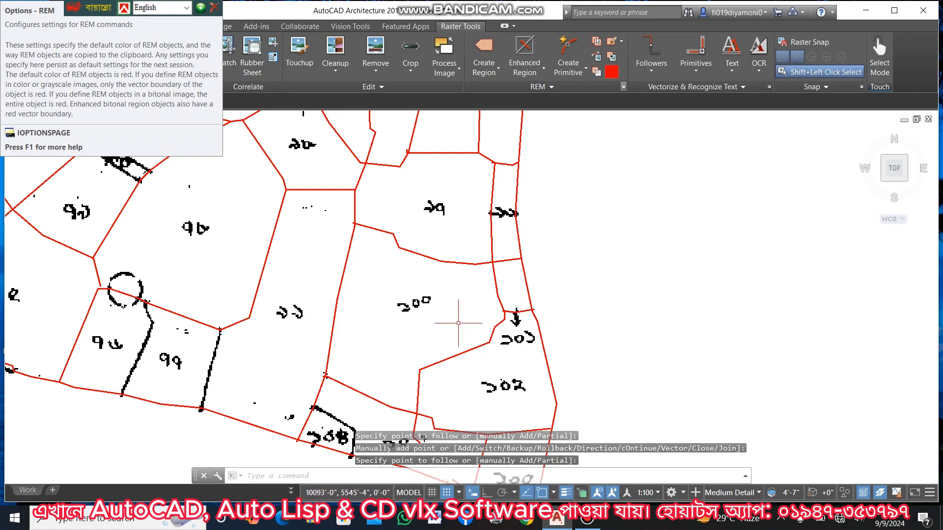
Trace the west and east edges of plot ৭৭.
{"action": "key", "text": "Return"}
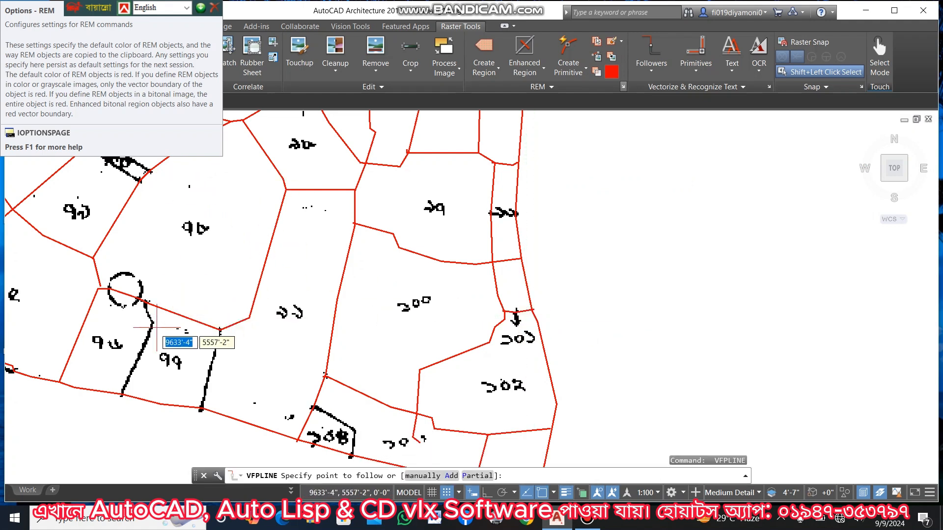
{"action": "left_click", "coordinate": [145, 343]}
{"action": "key", "text": "Return"}
{"action": "key", "text": "Return"}
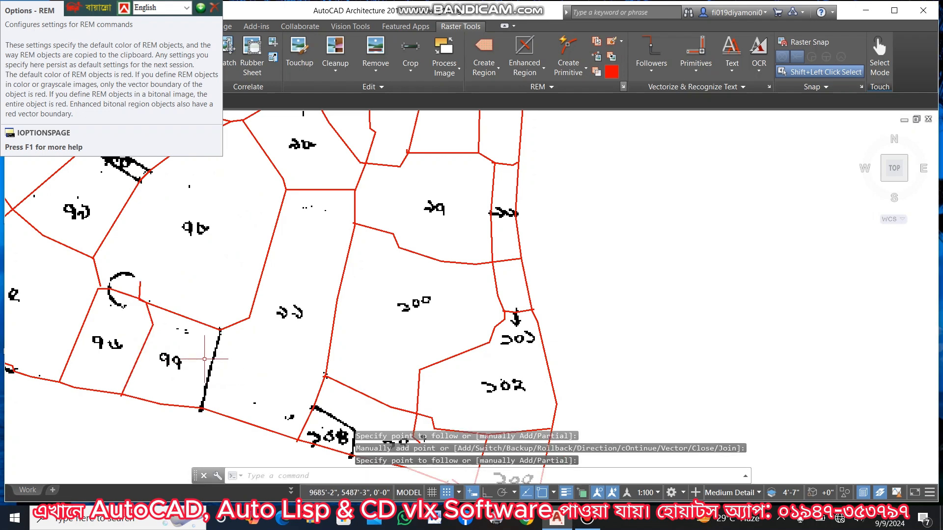
{"action": "key", "text": "Return"}
{"action": "left_click", "coordinate": [214, 366]}
{"action": "key", "text": "Return"}
{"action": "key", "text": "Return"}
Trace the south edge of the narrow plot just north of plot ৭৯.
{"action": "key", "text": "Return"}
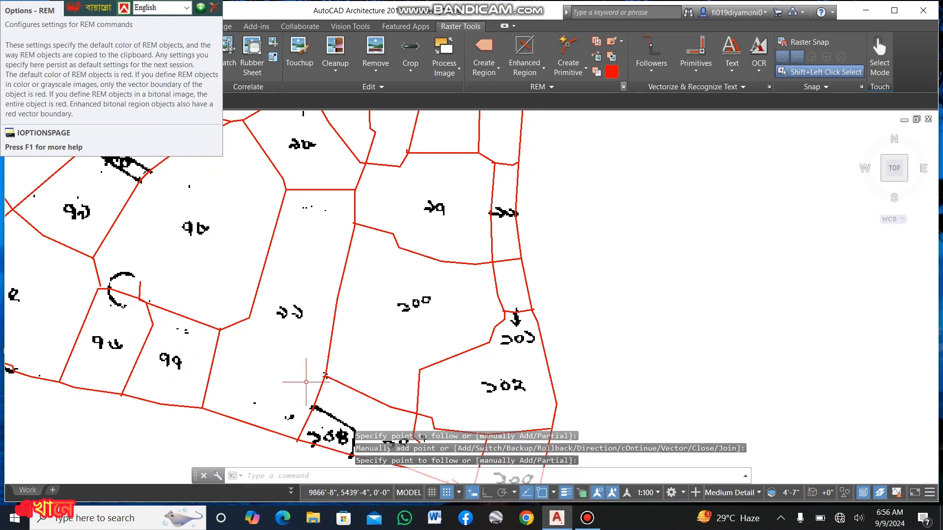
{"action": "left_click", "coordinate": [141, 183]}
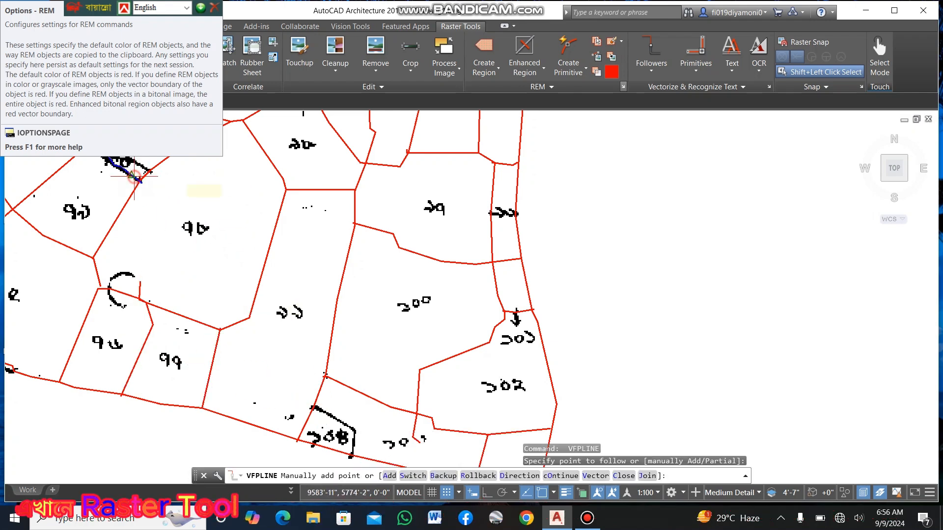
{"action": "key", "text": "Return"}
{"action": "key", "text": "Return"}
Trace the line running along the north edges of plots ৯৪ and ৯৫.
{"action": "scroll", "coordinate": [230, 213], "scroll_direction": "down", "scroll_amount": 5}
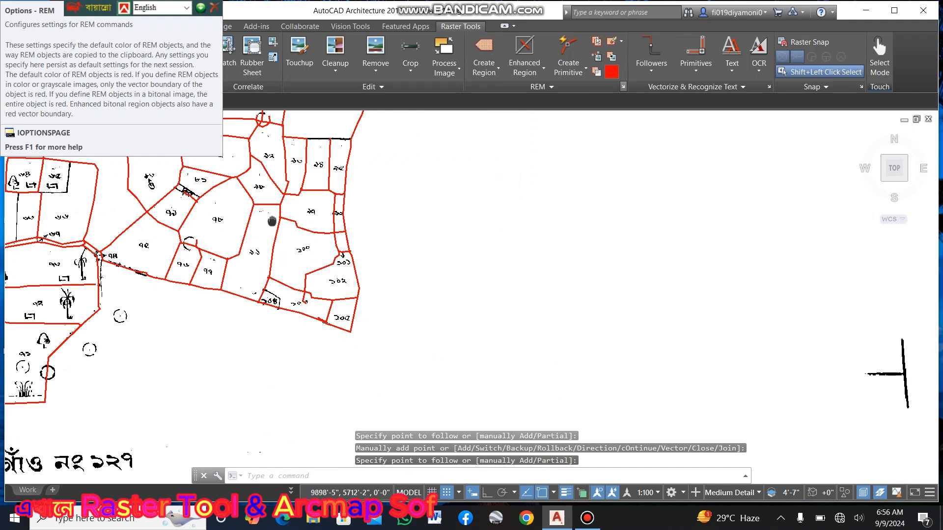
{"action": "middle_click_drag", "start_coordinate": [272, 216], "coordinate": [327, 322]}
{"action": "key", "text": "Return"}
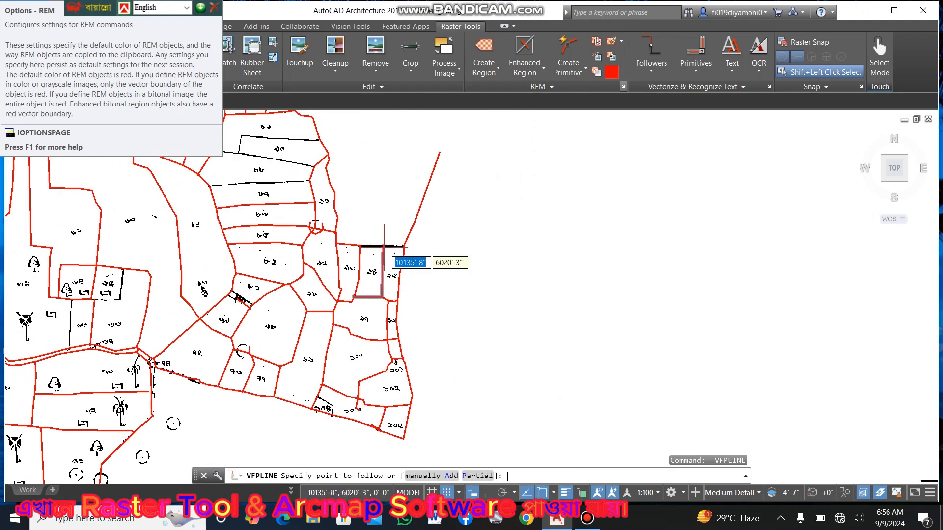
{"action": "scroll", "coordinate": [375, 248], "scroll_direction": "up", "scroll_amount": 5}
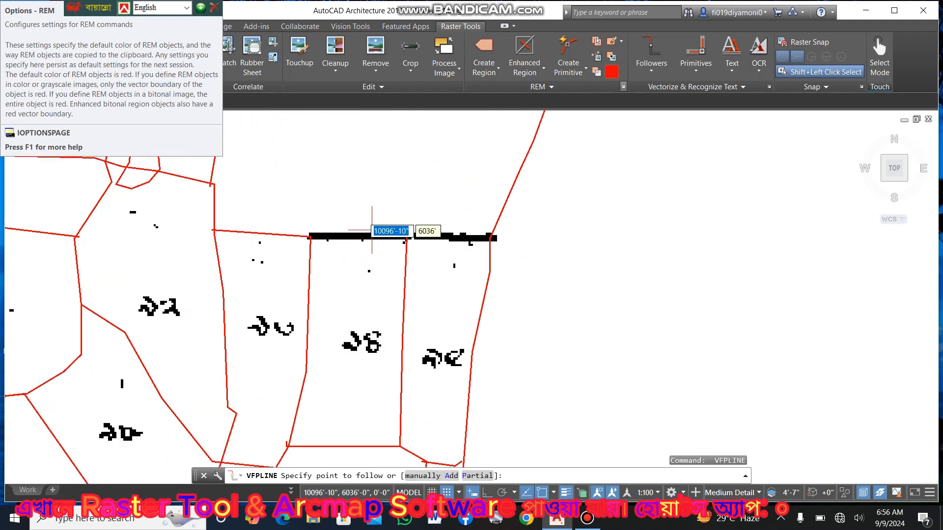
{"action": "left_click", "coordinate": [347, 237]}
{"action": "key", "text": "Return"}
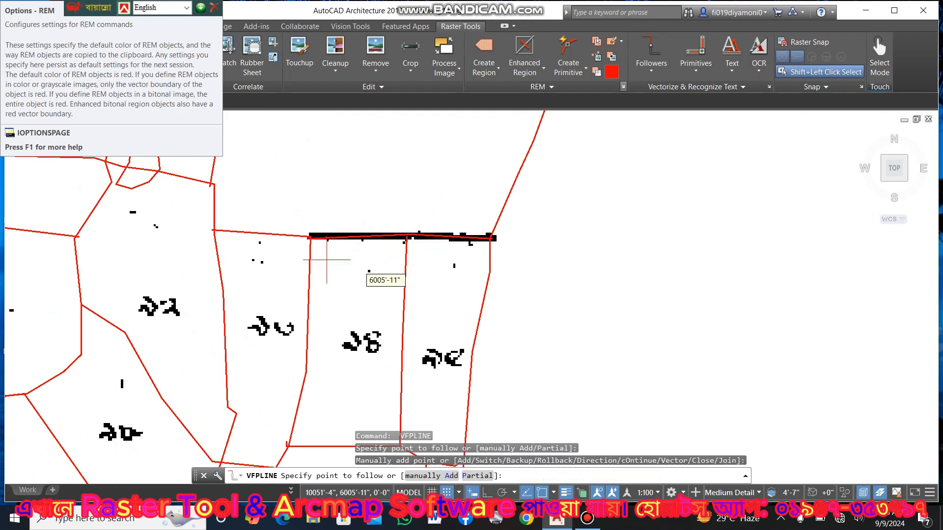
{"action": "key", "text": "Return"}
Trace the boundary between plots ৮৭ and ৮৮ and the one between plots ৮৮ and ৯০.
{"action": "scroll", "coordinate": [258, 267], "scroll_direction": "down", "scroll_amount": 5}
{"action": "scroll", "coordinate": [176, 251], "scroll_direction": "up", "scroll_amount": 3}
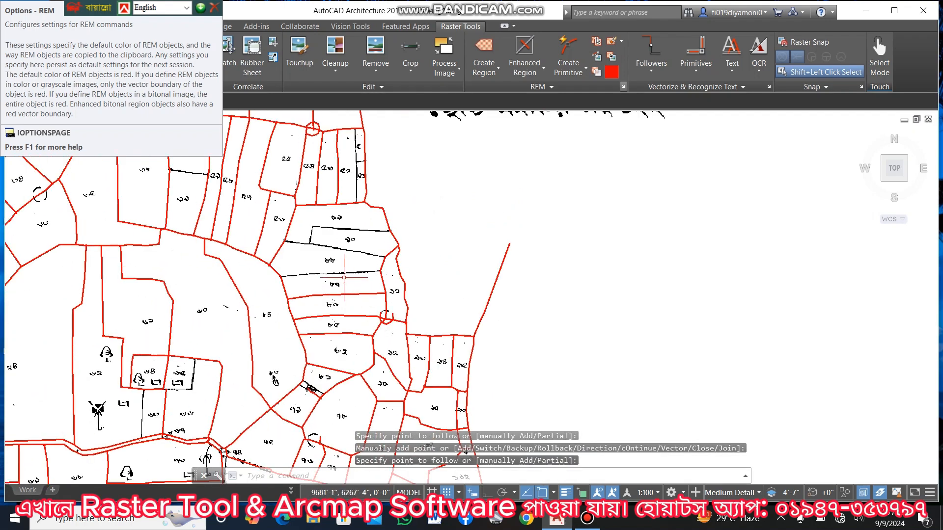
{"action": "scroll", "coordinate": [344, 272], "scroll_direction": "up", "scroll_amount": 2}
{"action": "key", "text": "Return"}
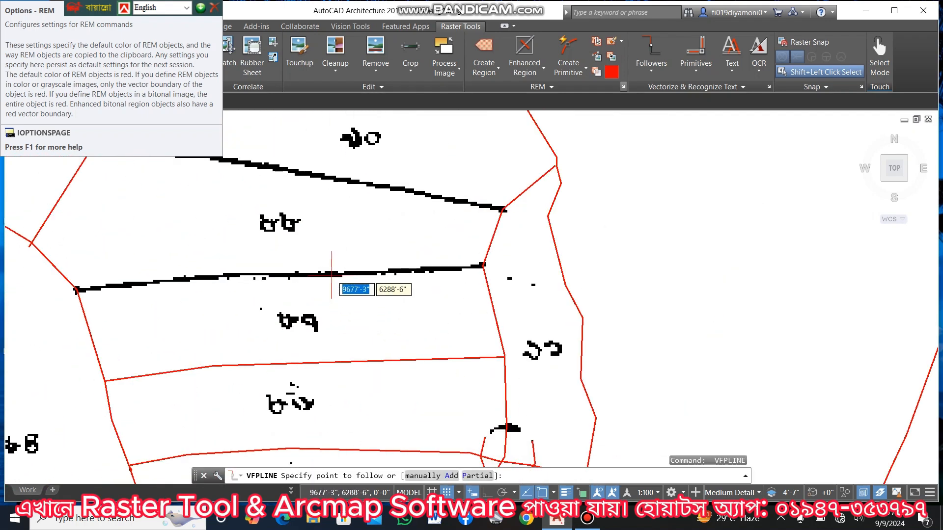
{"action": "left_click", "coordinate": [332, 274]}
{"action": "key", "text": "Return"}
{"action": "key", "text": "Return"}
{"action": "left_click", "coordinate": [350, 181]}
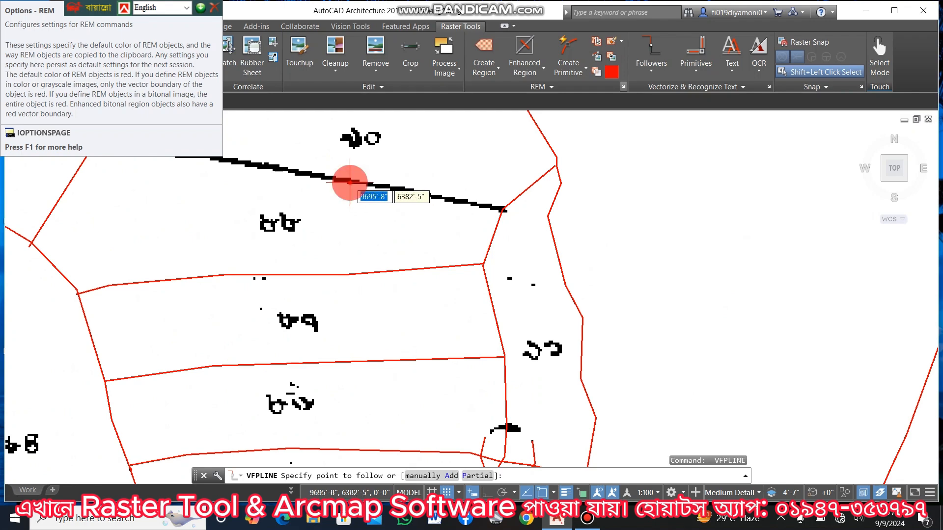
{"action": "key", "text": "Return"}
{"action": "scroll", "coordinate": [373, 223], "scroll_direction": "down", "scroll_amount": 3}
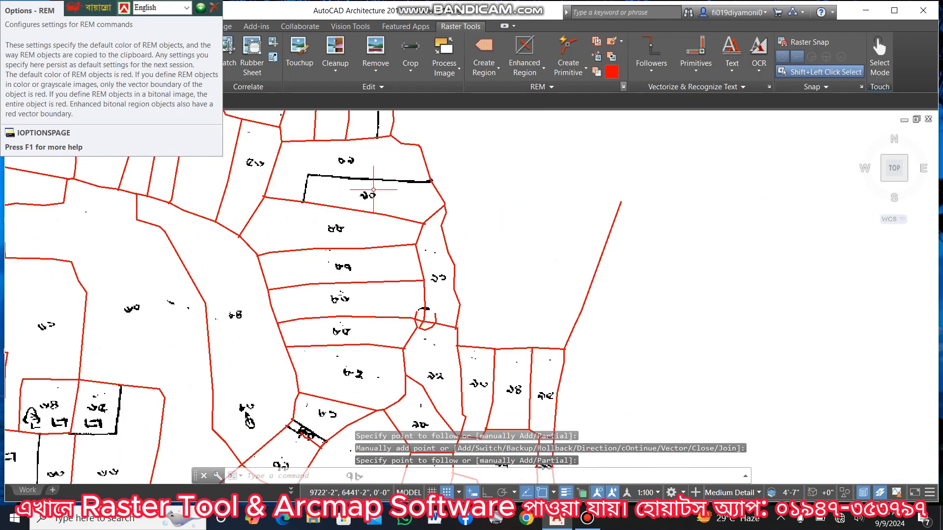
Trace the north and west edges of plot ৯০.
{"action": "key", "text": "Return"}
{"action": "scroll", "coordinate": [371, 182], "scroll_direction": "up", "scroll_amount": 4}
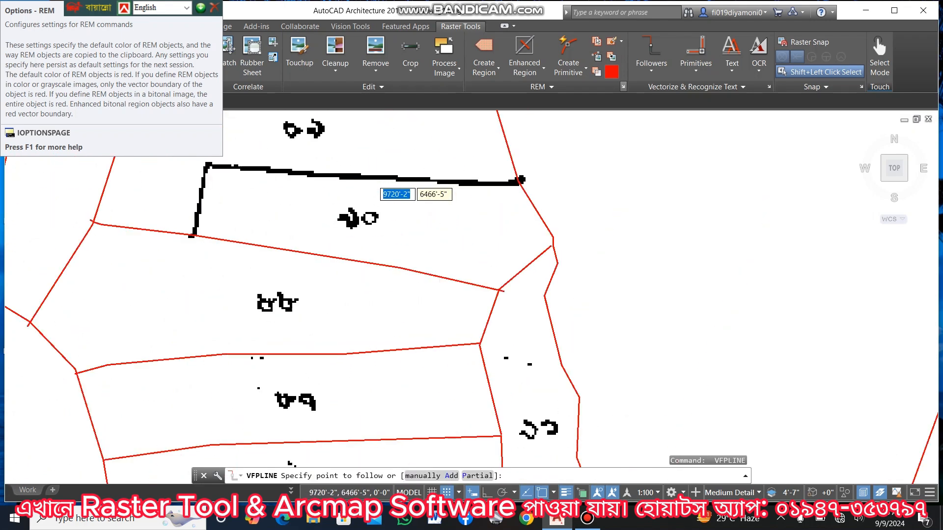
{"action": "left_click", "coordinate": [372, 178]}
{"action": "key", "text": "Return"}
{"action": "key", "text": "Return"}
{"action": "scroll", "coordinate": [369, 246], "scroll_direction": "down", "scroll_amount": 6}
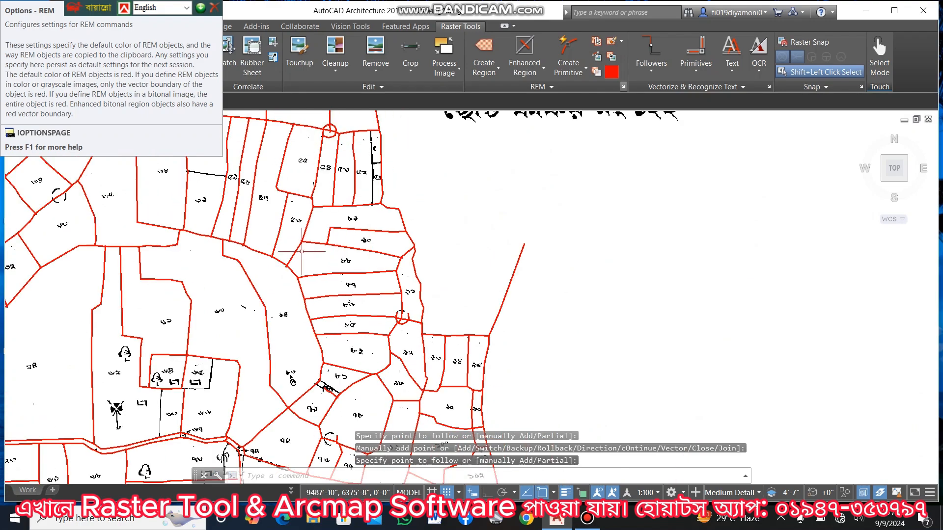
Trace the east and south edges of plot ৩৫ near the middle of the map.
{"action": "mouse_move", "coordinate": [310, 259]}
{"action": "middle_mouse_down"}
{"action": "mouse_move", "coordinate": [499, 205]}
{"action": "mouse_move", "coordinate": [631, 141]}
{"action": "middle_mouse_up"}
{"action": "scroll", "coordinate": [506, 265], "scroll_direction": "up", "scroll_amount": 5}
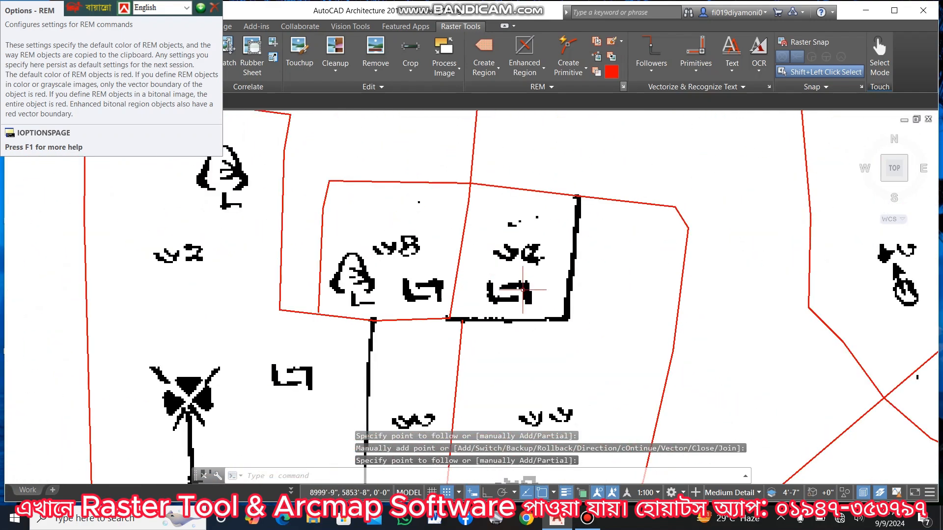
{"action": "key", "text": "Return"}
{"action": "left_click", "coordinate": [575, 274]}
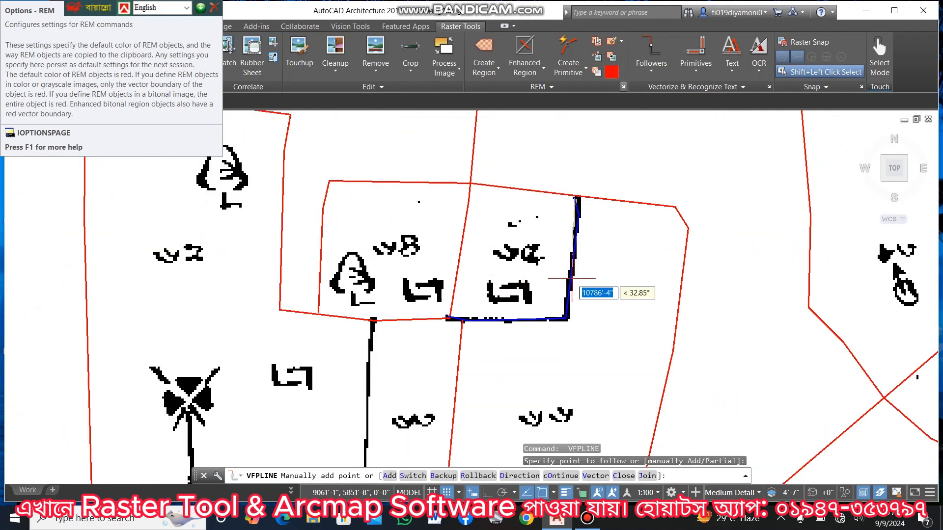
{"action": "key", "text": "Return"}
{"action": "key", "text": "Return"}
{"action": "scroll", "coordinate": [565, 297], "scroll_direction": "down", "scroll_amount": 5}
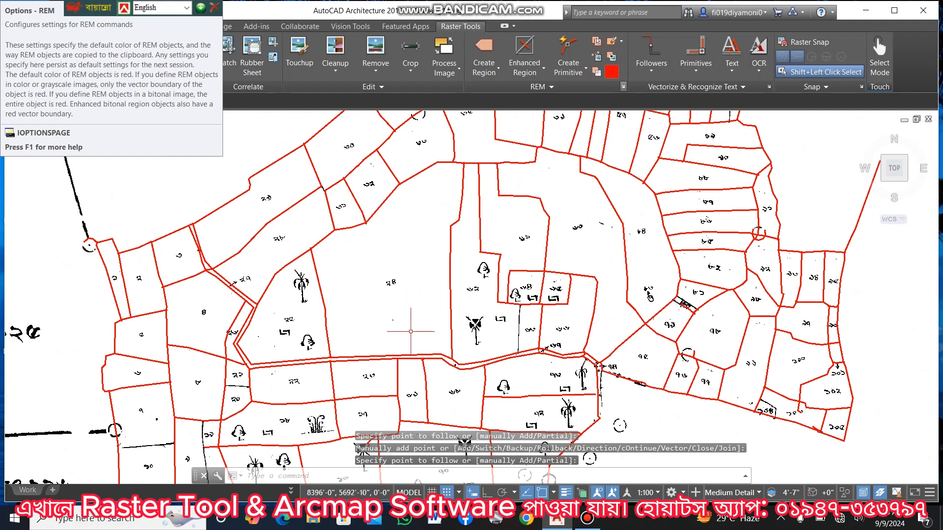
Trace the line along the north edges of plots ১১ and ১২ and down the east side of plots ১২ and ১৩.
{"action": "middle_click_drag", "start_coordinate": [499, 318], "coordinate": [606, 114]}
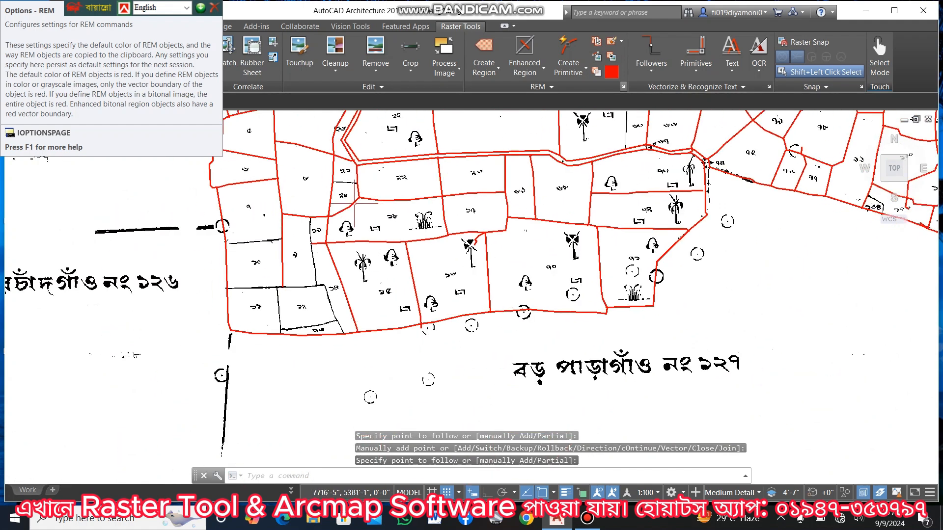
{"action": "key", "text": "Return"}
{"action": "scroll", "coordinate": [324, 295], "scroll_direction": "up", "scroll_amount": 4}
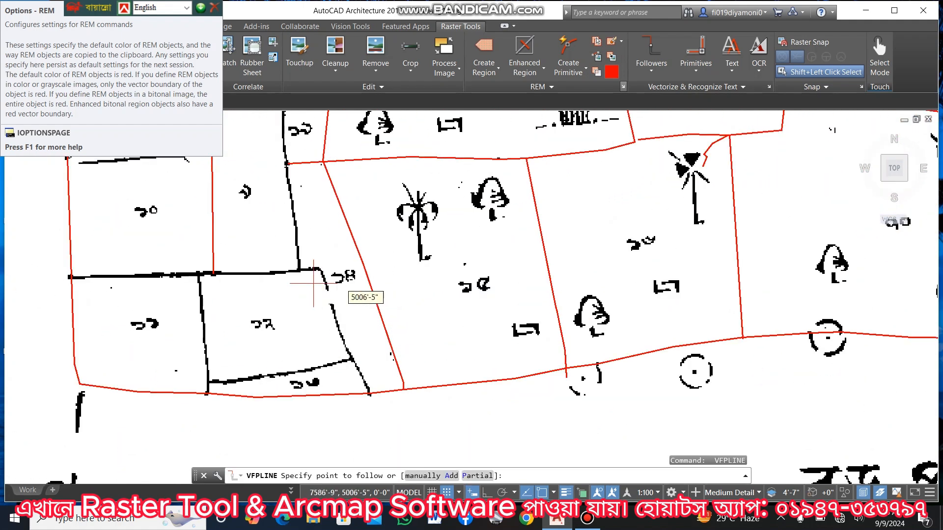
{"action": "left_click", "coordinate": [318, 271]}
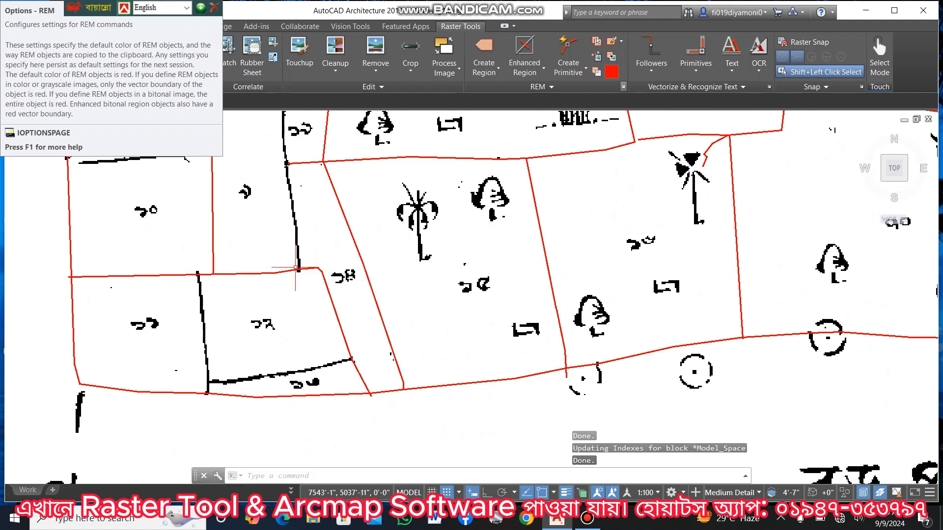
Trace the east edge of plot ৯ and the west and south edges of plot ১২.
{"action": "left_click", "coordinate": [298, 251]}
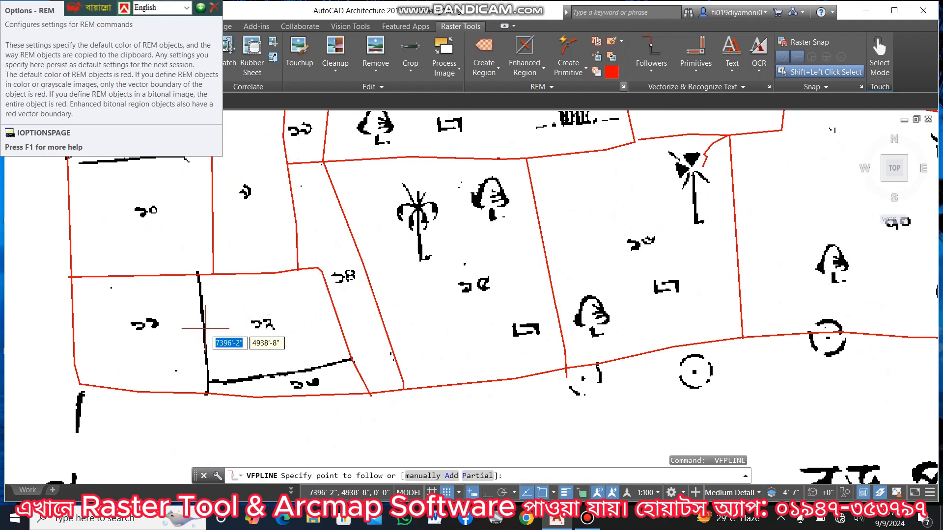
{"action": "left_click", "coordinate": [261, 337]}
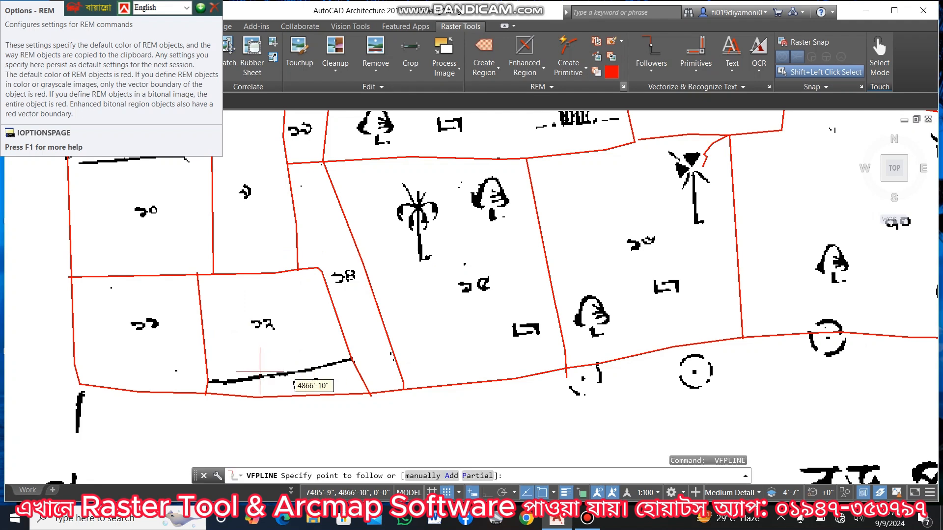
{"action": "left_click", "coordinate": [260, 377]}
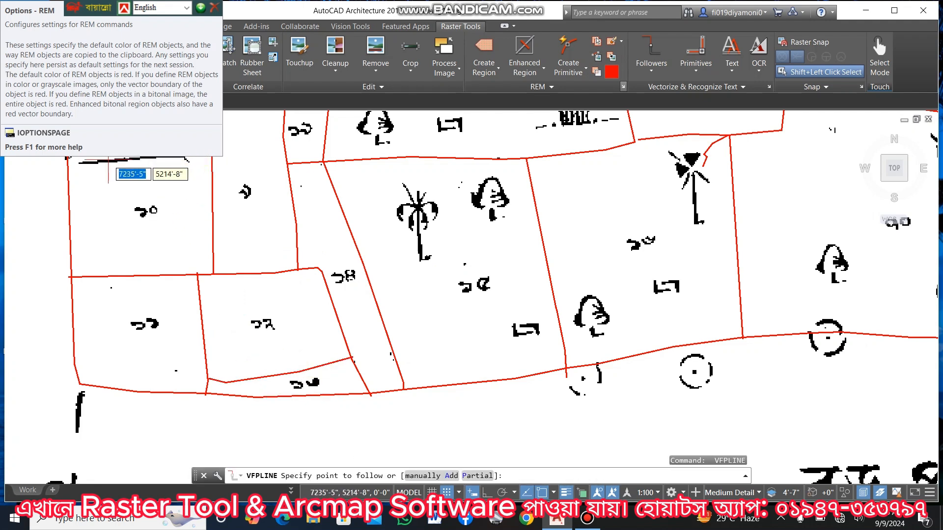
Trace the north edge of plot ১০ and the boundary between plots ২০ and ২১.
{"action": "left_click", "coordinate": [109, 161]}
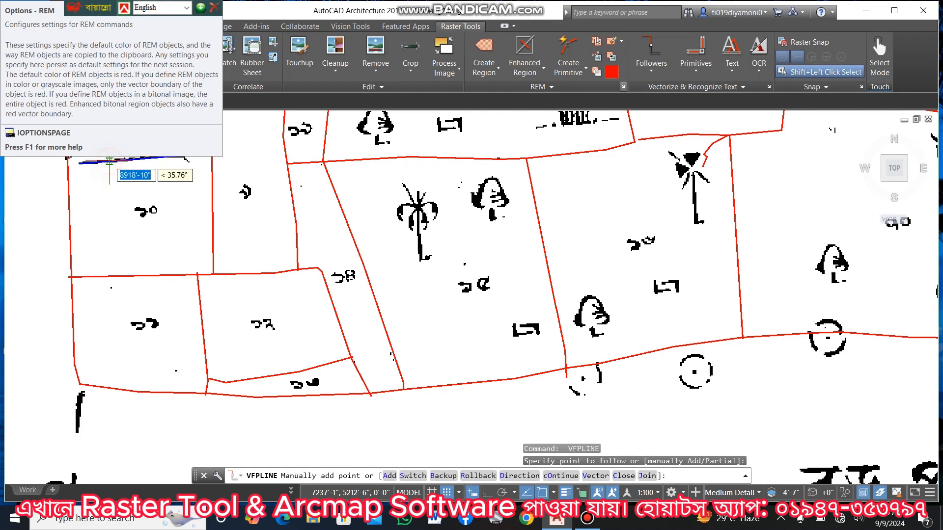
{"action": "scroll", "coordinate": [528, 231], "scroll_direction": "down", "scroll_amount": 5}
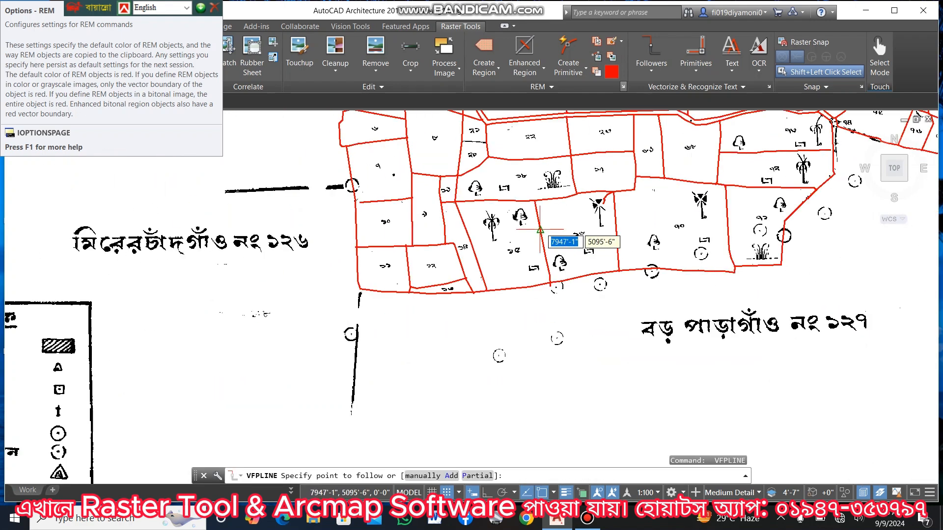
{"action": "scroll", "coordinate": [552, 211], "scroll_direction": "up", "scroll_amount": 3}
{"action": "middle_click_drag", "start_coordinate": [552, 211], "coordinate": [529, 320]}
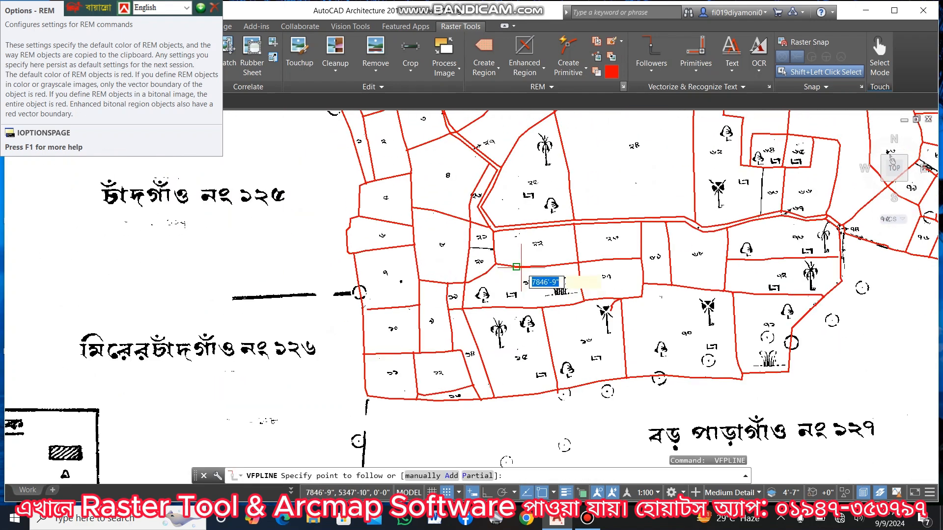
{"action": "scroll", "coordinate": [471, 265], "scroll_direction": "up", "scroll_amount": 4}
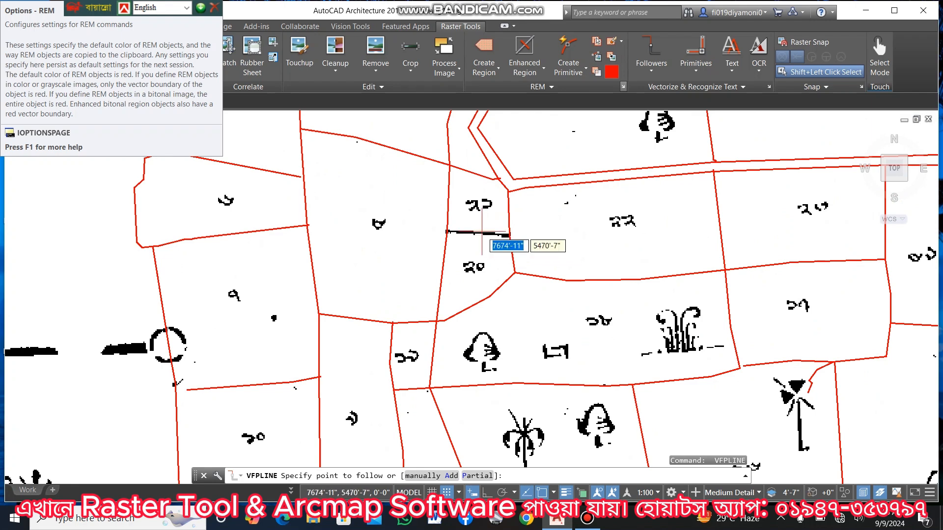
{"action": "left_click", "coordinate": [481, 231]}
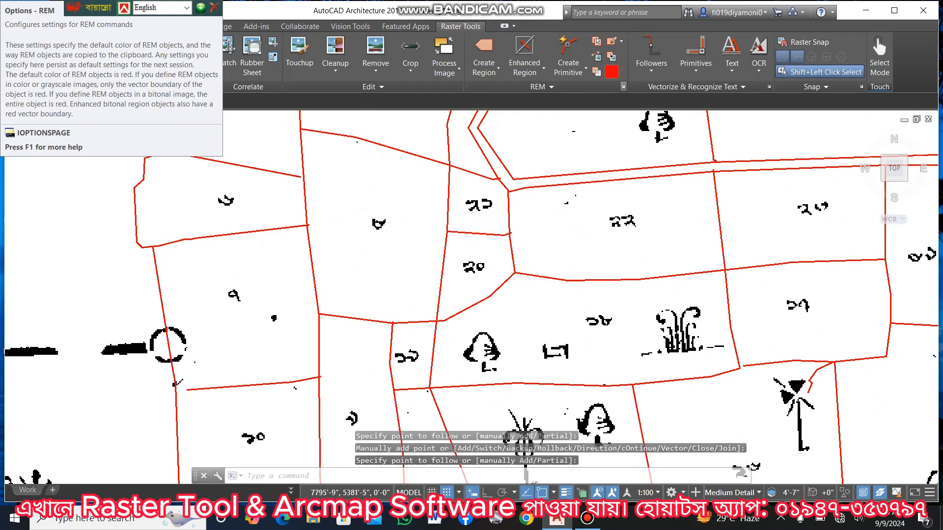
Trace the boundary running south from the small central plots to the double-lined road, east of the tree symbol.
{"action": "key", "text": "Return"}
{"action": "scroll", "coordinate": [584, 299], "scroll_direction": "down", "scroll_amount": 2}
{"action": "mouse_move", "coordinate": [646, 284]}
{"action": "middle_mouse_down"}
{"action": "mouse_move", "coordinate": [612, 311]}
{"action": "mouse_move", "coordinate": [384, 428]}
{"action": "middle_mouse_up"}
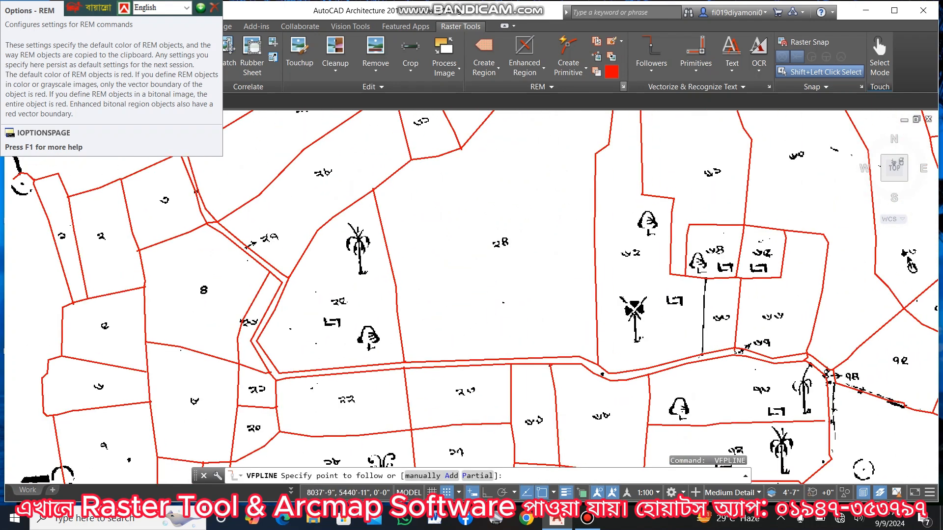
{"action": "scroll", "coordinate": [694, 309], "scroll_direction": "up", "scroll_amount": 4}
{"action": "left_click", "coordinate": [703, 301]}
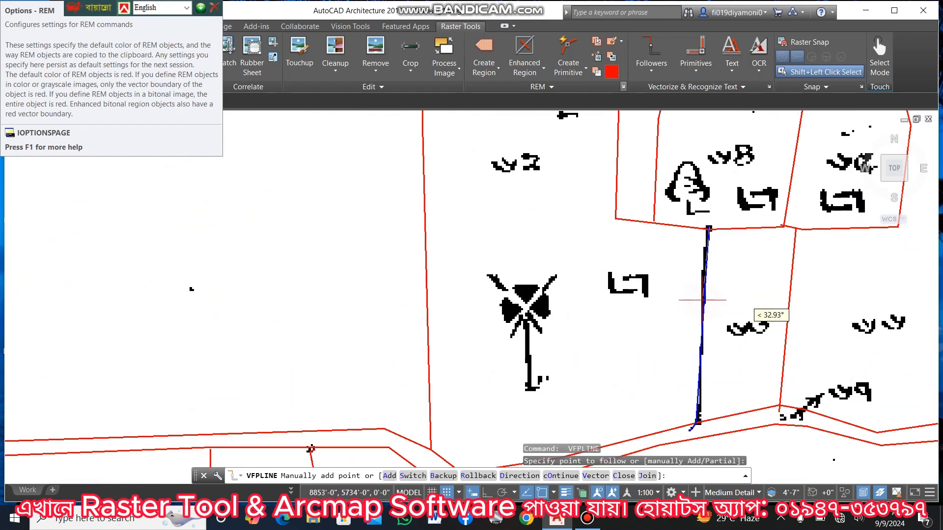
{"action": "key", "text": "Return"}
{"action": "key", "text": "Return"}
Trace the boundary along the south side of plot ৪০.
{"action": "scroll", "coordinate": [615, 308], "scroll_direction": "down", "scroll_amount": 4}
{"action": "middle_click_drag", "start_coordinate": [553, 295], "coordinate": [580, 461]}
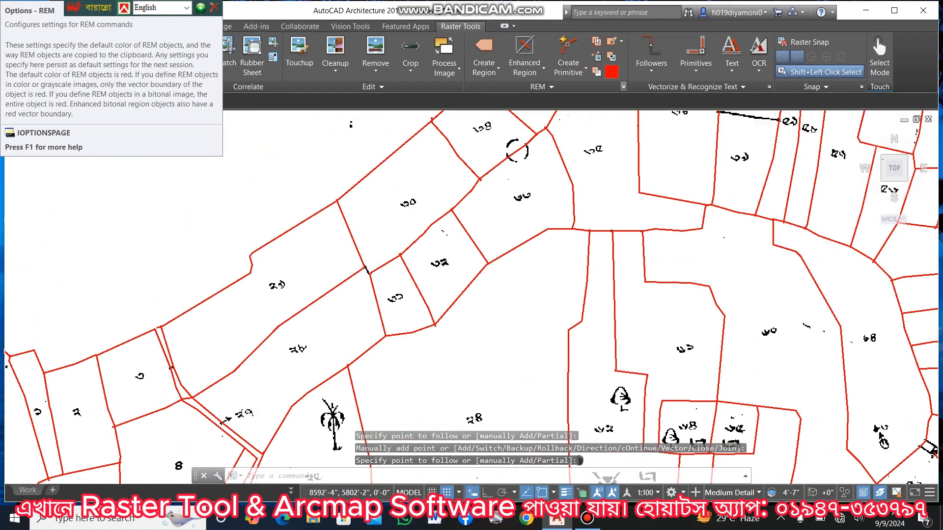
{"action": "middle_click_drag", "start_coordinate": [778, 260], "coordinate": [580, 432]}
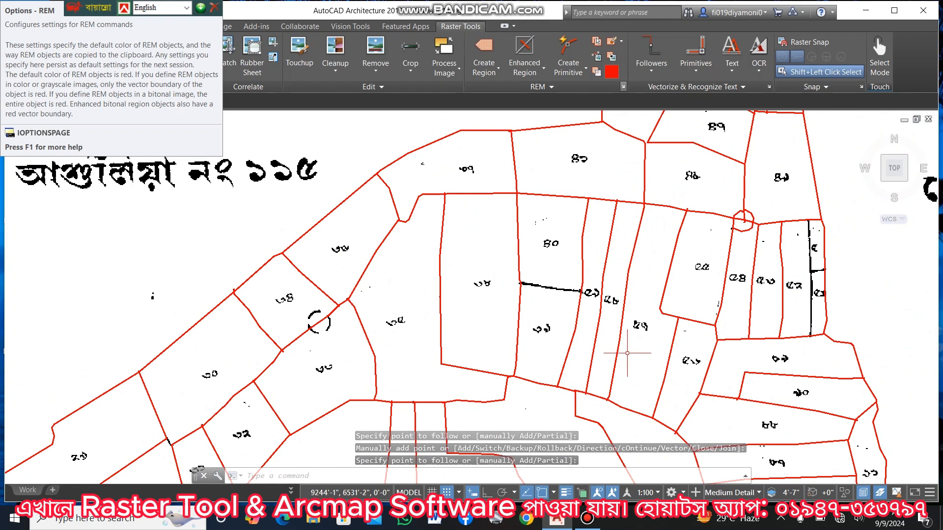
{"action": "key", "text": "Return"}
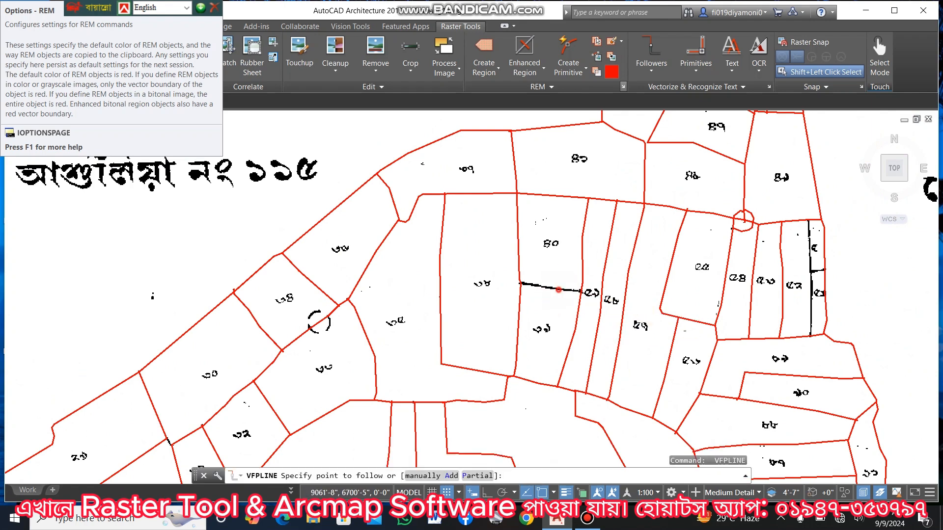
{"action": "left_click", "coordinate": [559, 289]}
{"action": "key", "text": "Return"}
{"action": "key", "text": "Return"}
Trace the short dividing line and the west edges of the two small plots just east of plot ৫২.
{"action": "key", "text": "Return"}
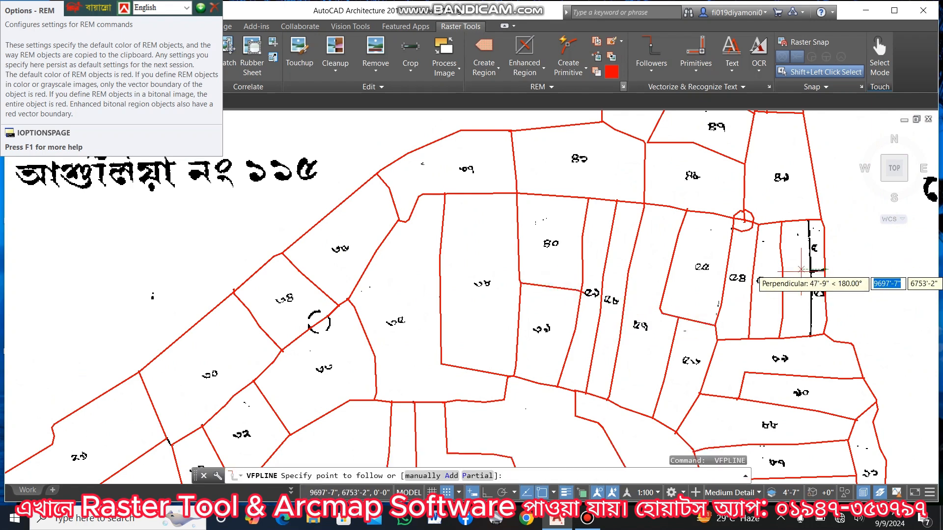
{"action": "left_click", "coordinate": [813, 274]}
{"action": "key", "text": "Return"}
{"action": "key", "text": "Return"}
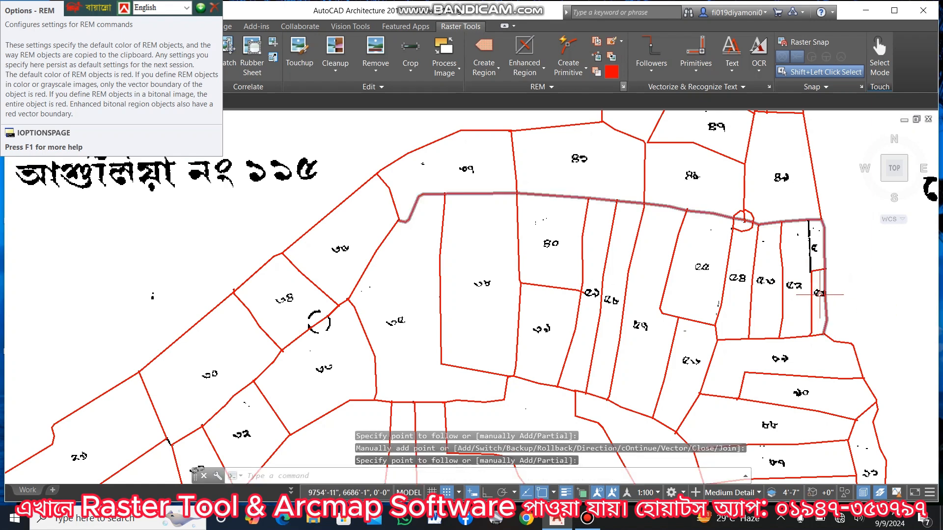
{"action": "key", "text": "Return"}
{"action": "left_click", "coordinate": [810, 263]}
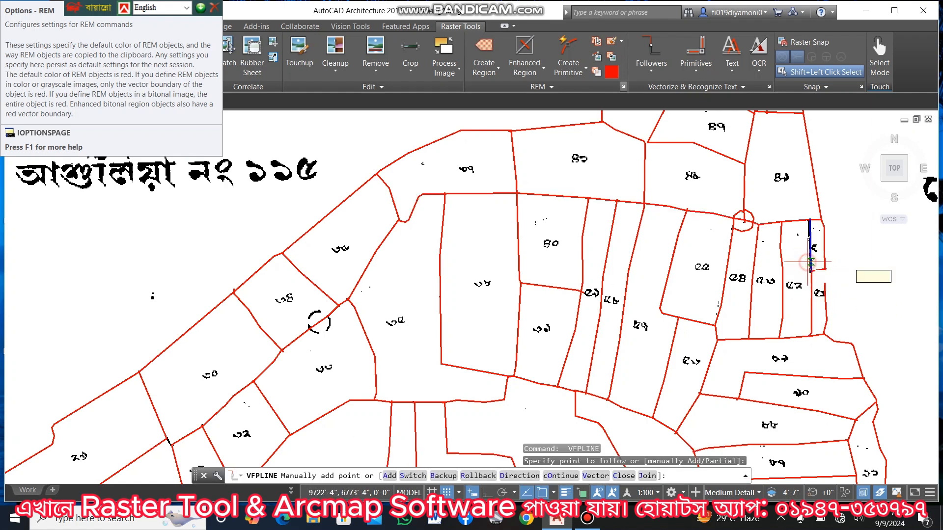
{"action": "key", "text": "Return"}
{"action": "key", "text": "Return"}
Trace the boundary between plots ৪৪ and ৪৫ at the map's northern tip.
{"action": "scroll", "coordinate": [601, 302], "scroll_direction": "down", "scroll_amount": 4}
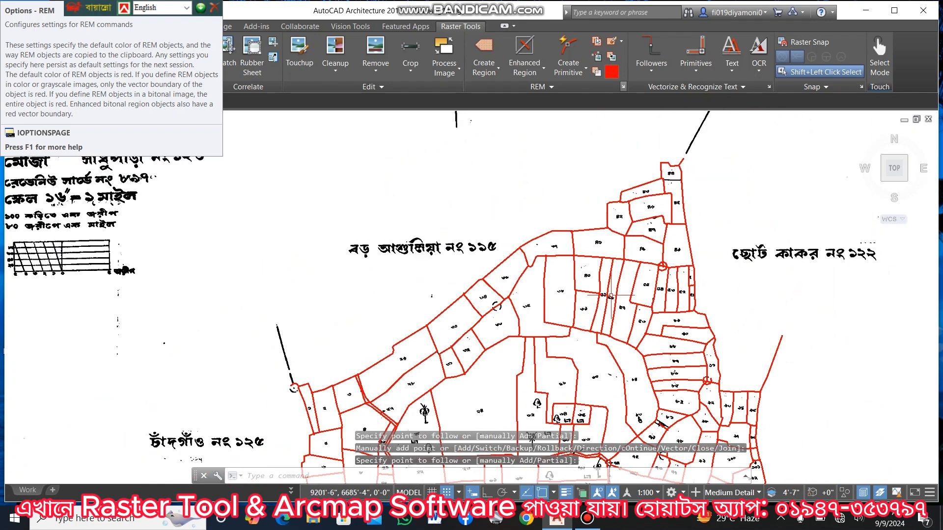
{"action": "scroll", "coordinate": [701, 184], "scroll_direction": "up", "scroll_amount": 5}
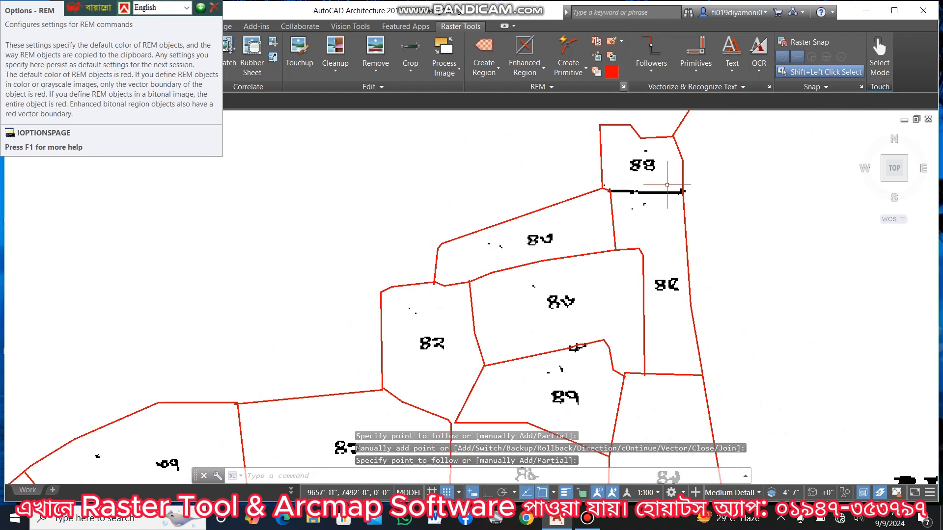
{"action": "key", "text": "Return"}
{"action": "key", "text": "Return"}
{"action": "key", "text": "Return"}
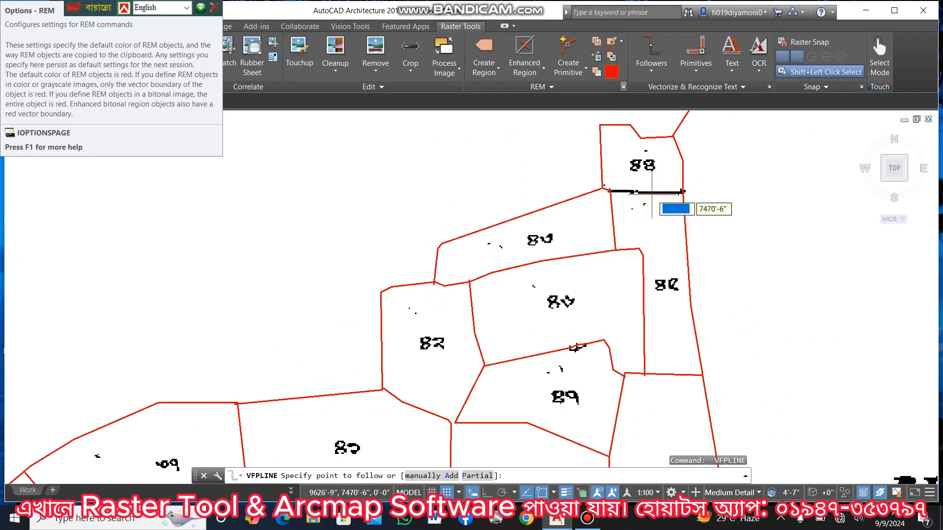
{"action": "left_click", "coordinate": [651, 194]}
{"action": "key", "text": "Return"}
{"action": "key", "text": "Return"}
{"action": "scroll", "coordinate": [647, 278], "scroll_direction": "down", "scroll_amount": 4}
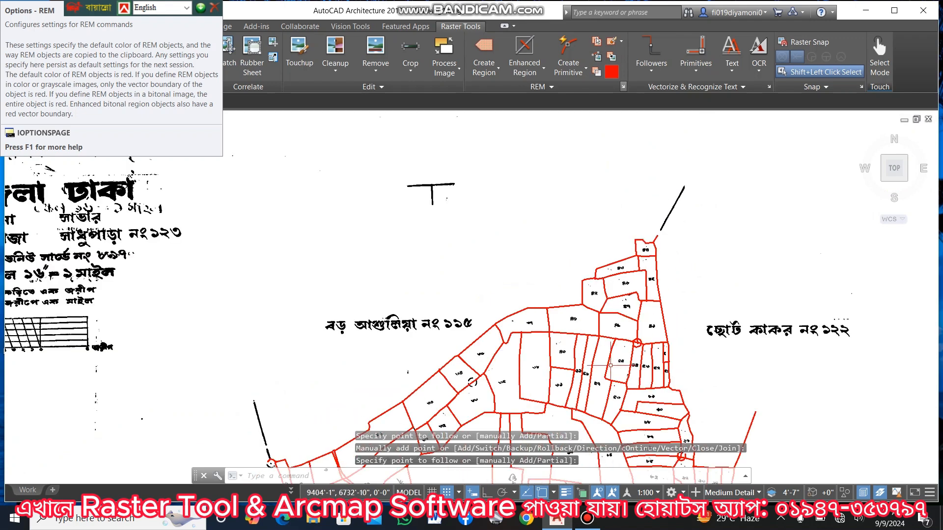
Inspect the whole map for plot boundaries still left untraced.
{"action": "middle_click_drag", "start_coordinate": [611, 366], "coordinate": [608, 169]}
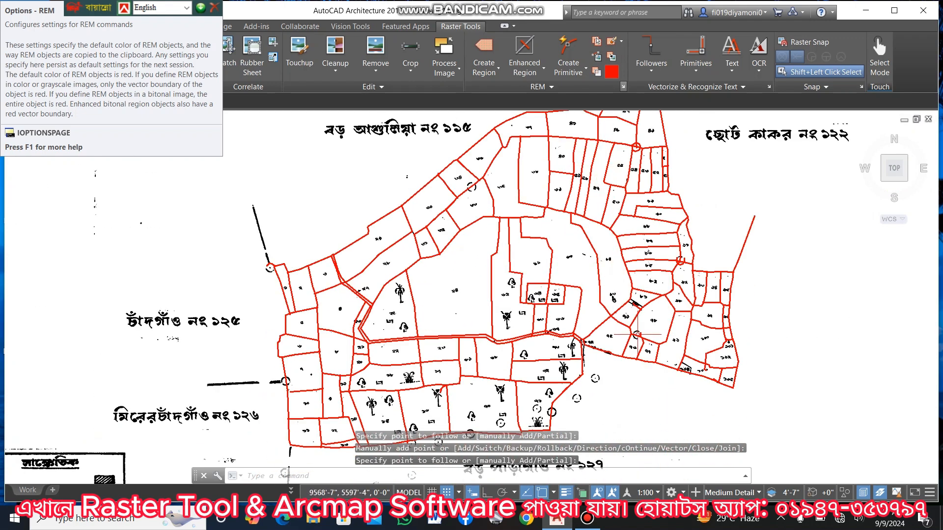
{"action": "middle_click_drag", "start_coordinate": [637, 334], "coordinate": [604, 185]}
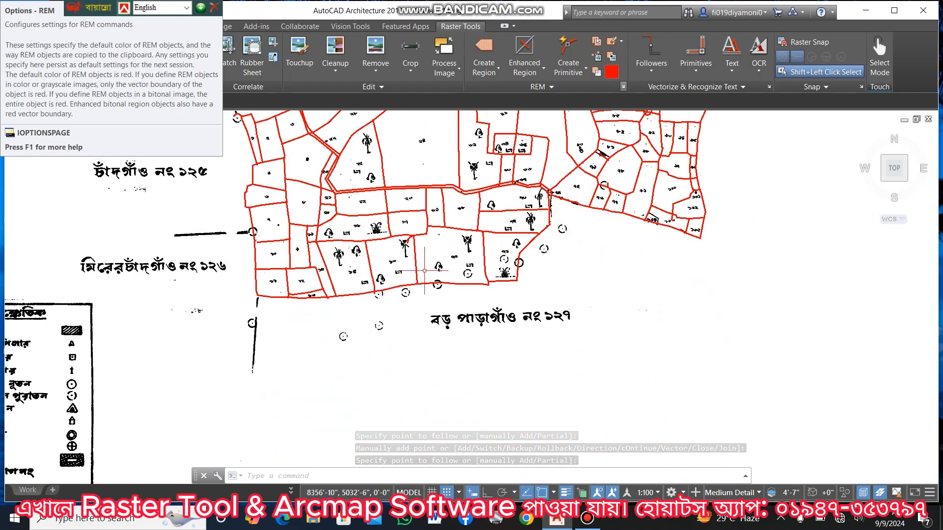
{"action": "scroll", "coordinate": [424, 270], "scroll_direction": "down", "scroll_amount": 2}
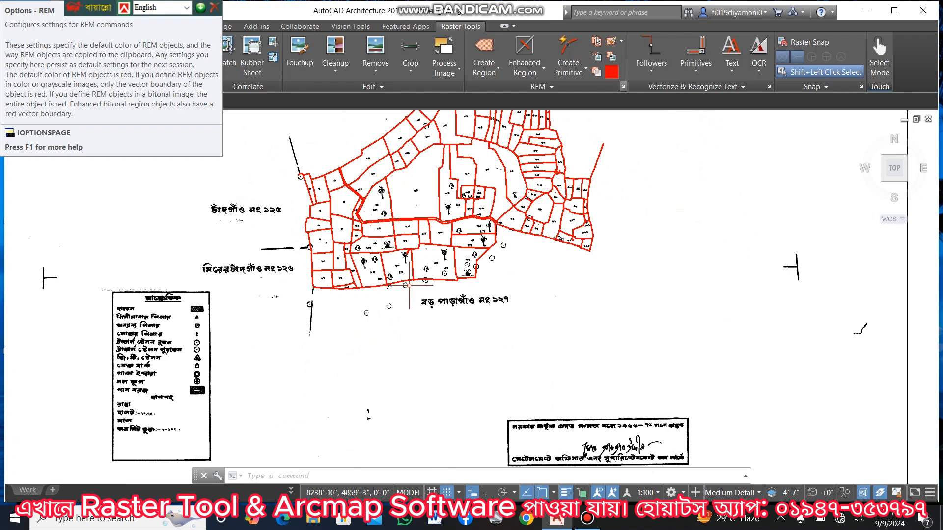
{"action": "left_click", "coordinate": [148, 107]}
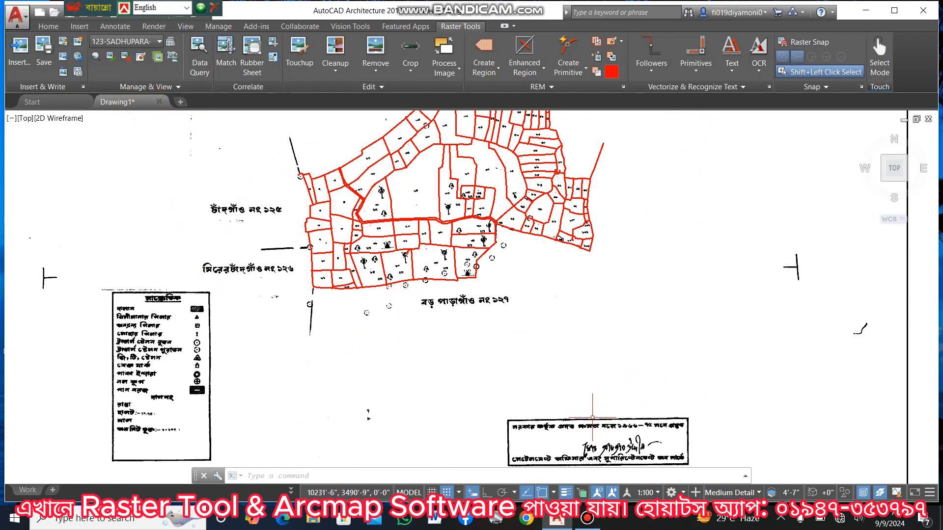
{"action": "scroll", "coordinate": [502, 232], "scroll_direction": "up", "scroll_amount": 2}
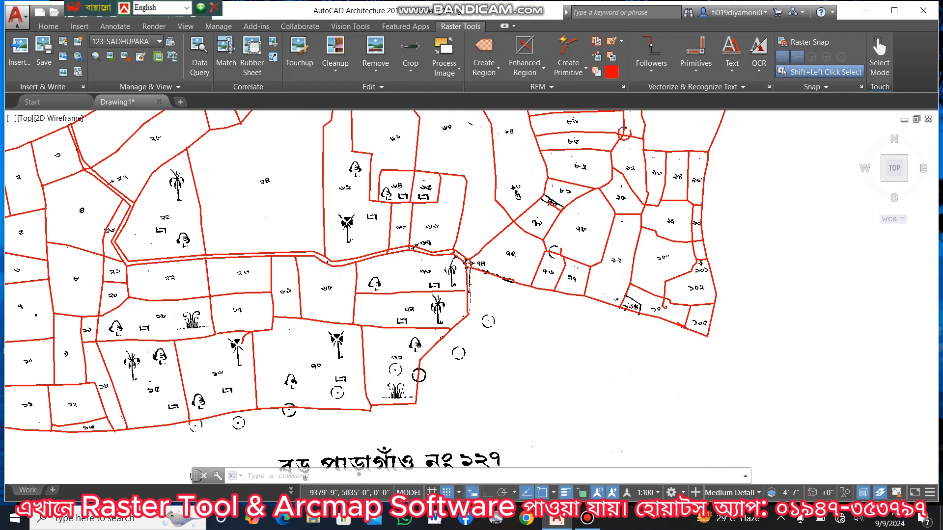
{"action": "scroll", "coordinate": [503, 257], "scroll_direction": "down", "scroll_amount": 5}
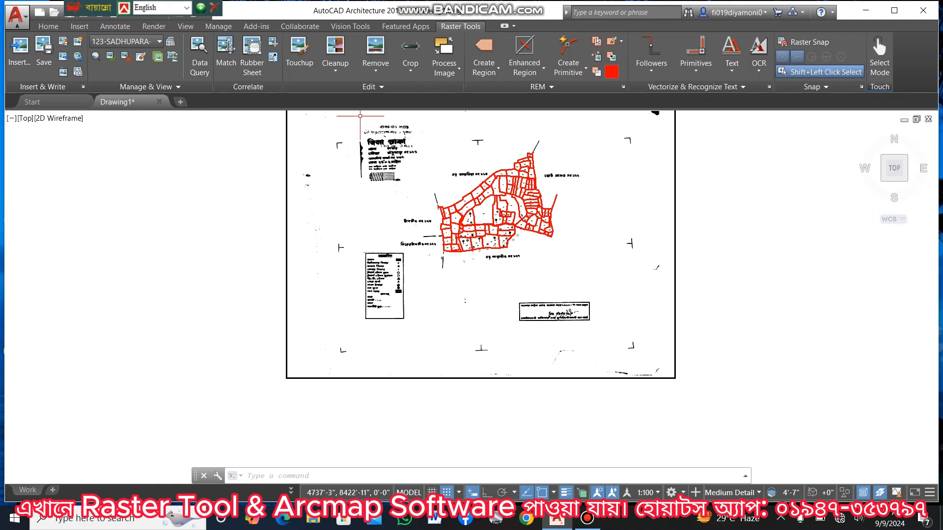
Despeckle the entire image, using the hatched rectangle symbol in the legend as the speckle size.
{"action": "left_click", "coordinate": [344, 67]}
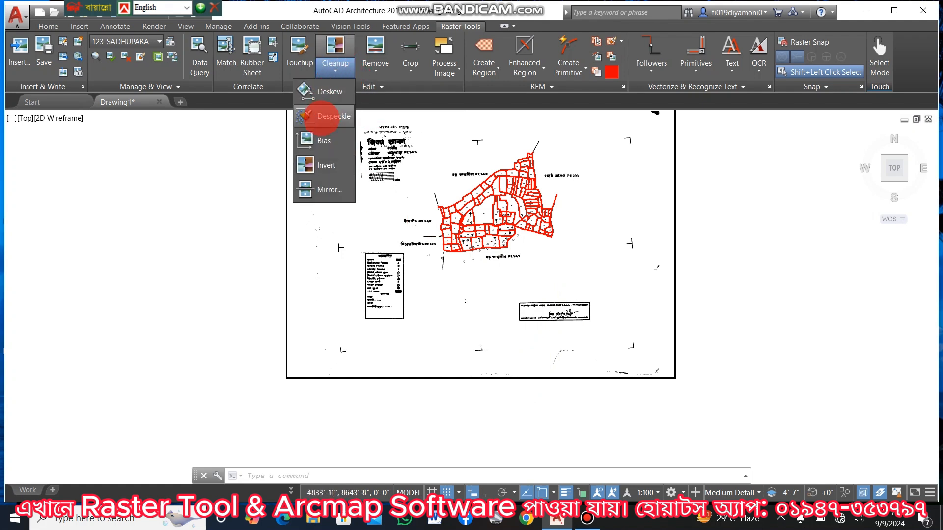
{"action": "left_click", "coordinate": [322, 116]}
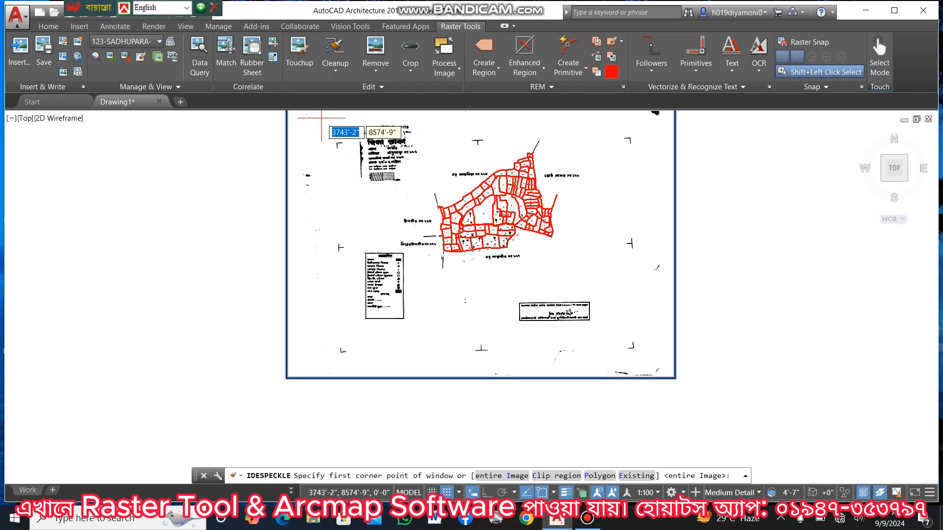
{"action": "left_click", "coordinate": [501, 475]}
{"action": "scroll", "coordinate": [399, 279], "scroll_direction": "up", "scroll_amount": 2}
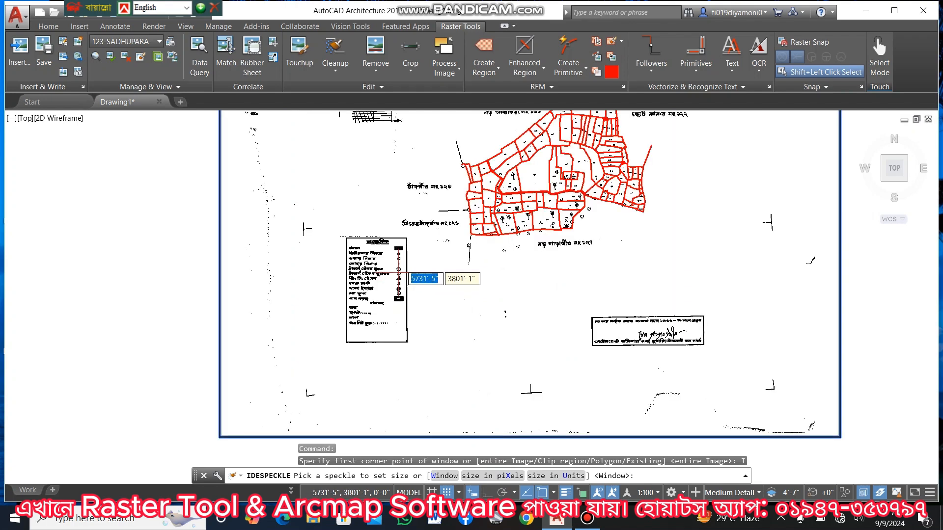
{"action": "scroll", "coordinate": [399, 279], "scroll_direction": "up", "scroll_amount": 5}
{"action": "scroll", "coordinate": [413, 191], "scroll_direction": "up", "scroll_amount": 4}
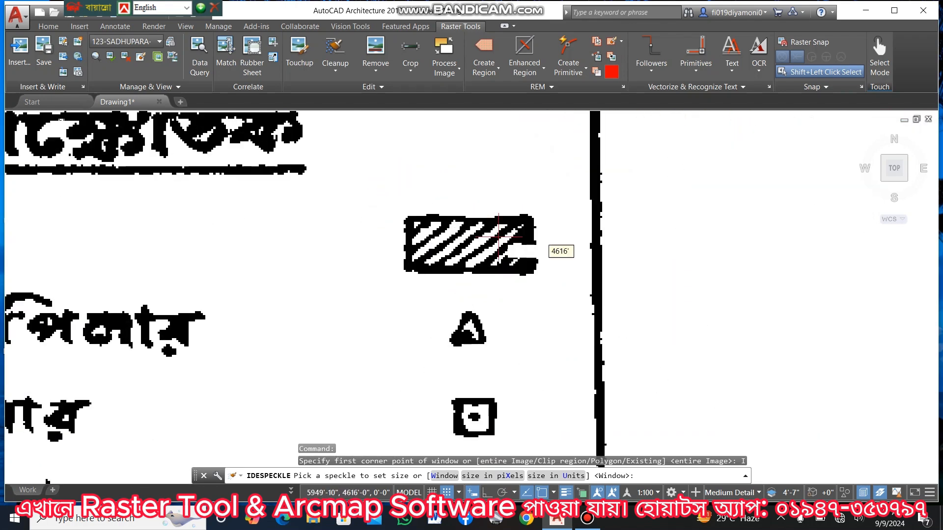
{"action": "left_click", "coordinate": [535, 241]}
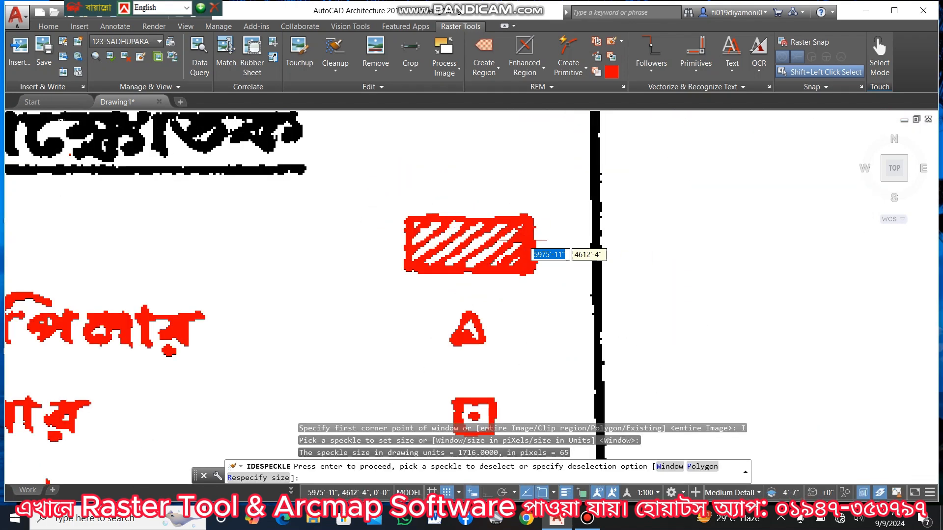
{"action": "key", "text": "Return"}
Despeckle the entire image again, using the legend's border line as the speckle size.
{"action": "left_click", "coordinate": [504, 475]}
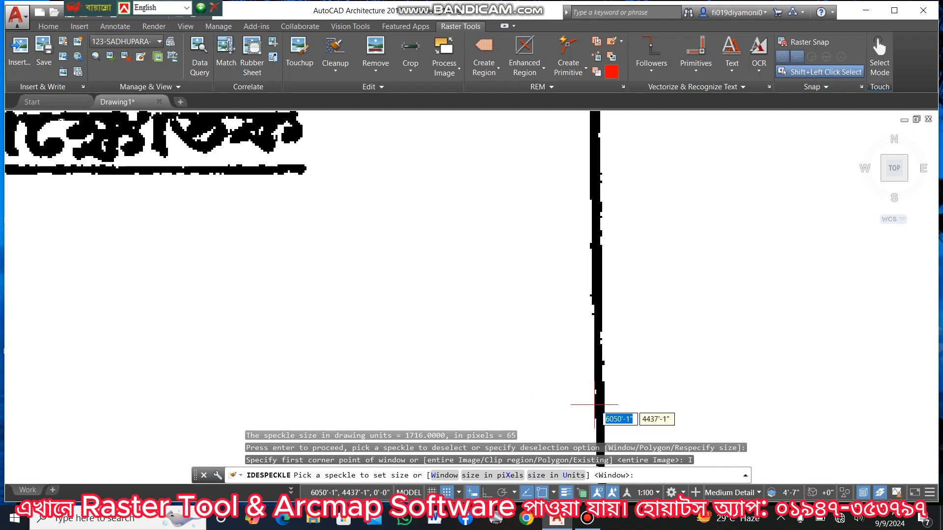
{"action": "left_click", "coordinate": [609, 400]}
{"action": "key", "text": "Return"}
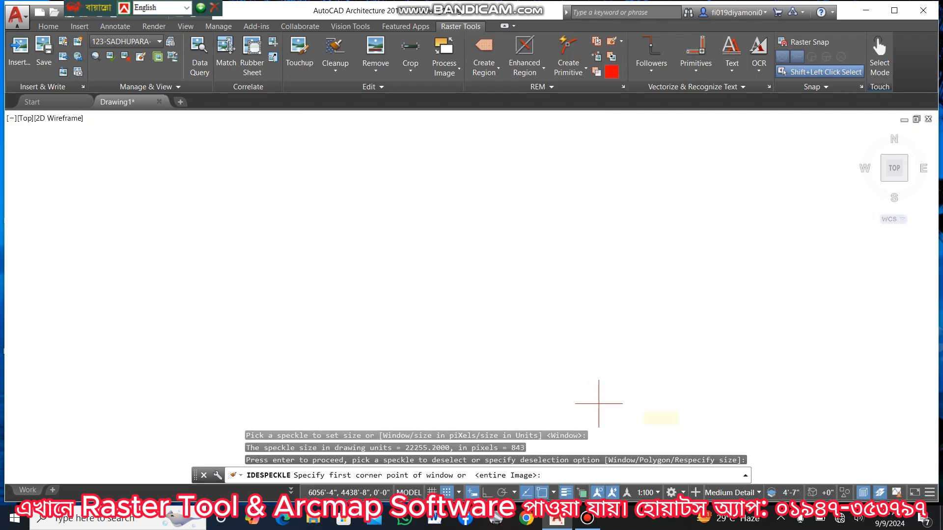
Despeckle the entire image once more, using the remaining signature box frame as the speckle size, and end the Despeckle command.
{"action": "scroll", "coordinate": [673, 339], "scroll_direction": "down", "scroll_amount": 4}
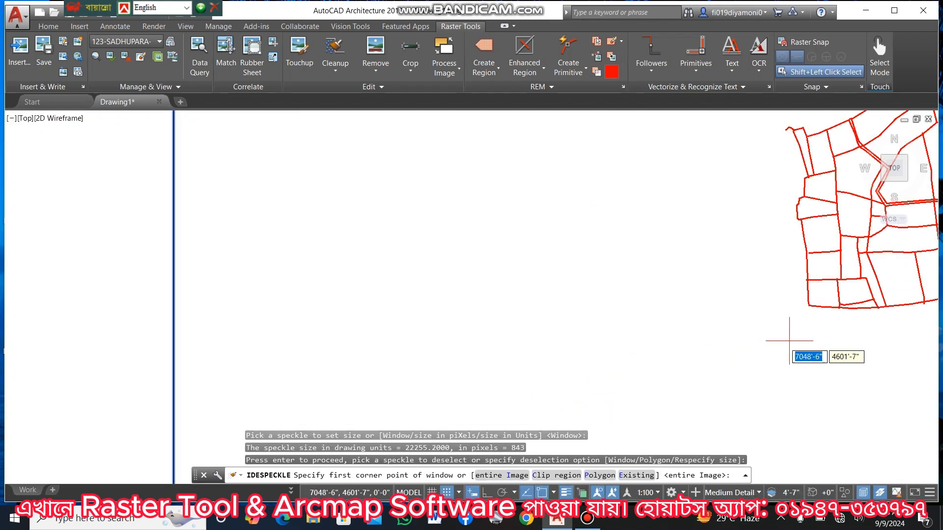
{"action": "middle_click_drag", "start_coordinate": [790, 340], "coordinate": [361, 191]}
{"action": "scroll", "coordinate": [654, 260], "scroll_direction": "down", "scroll_amount": 2}
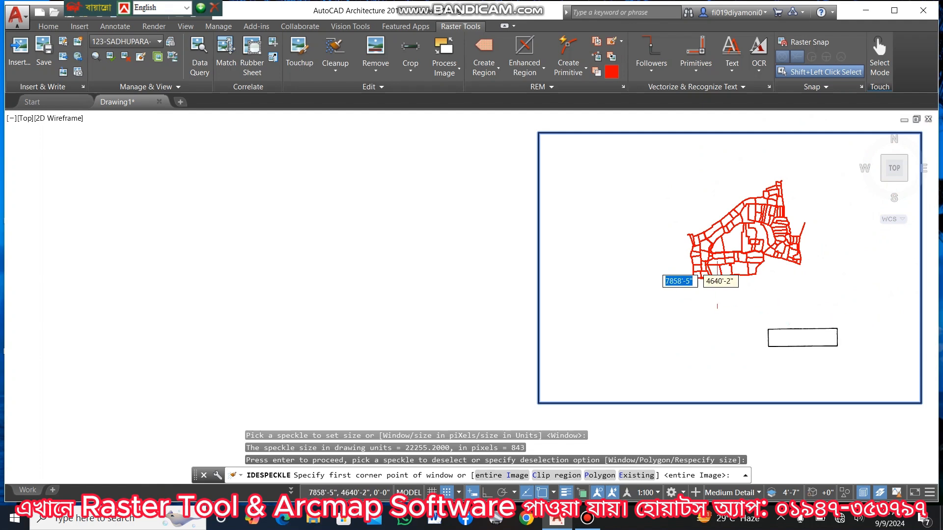
{"action": "scroll", "coordinate": [738, 316], "scroll_direction": "up", "scroll_amount": 5}
{"action": "scroll", "coordinate": [756, 353], "scroll_direction": "up", "scroll_amount": 2}
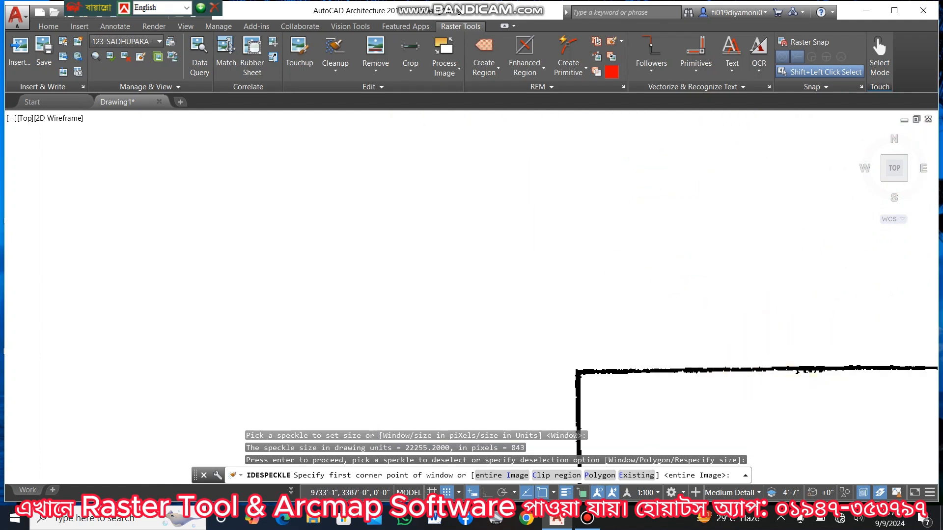
{"action": "key", "text": "Return"}
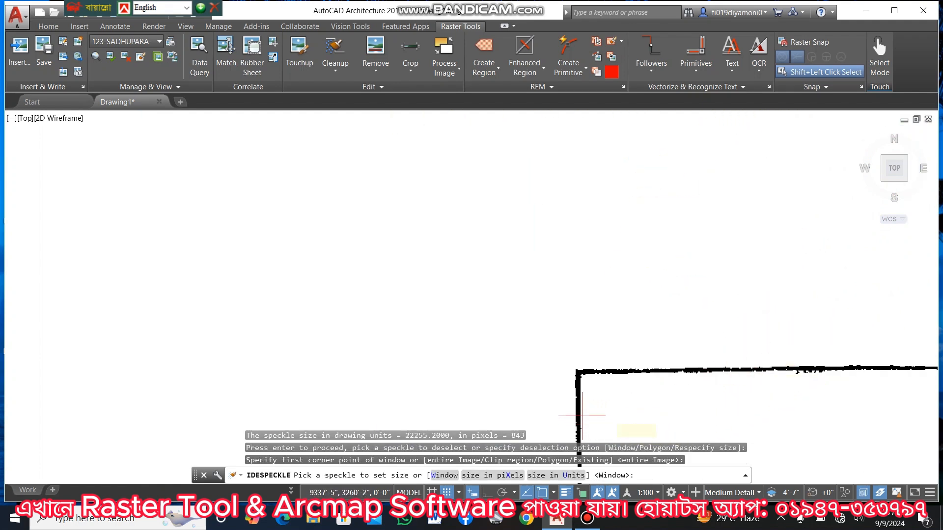
{"action": "left_click", "coordinate": [578, 415]}
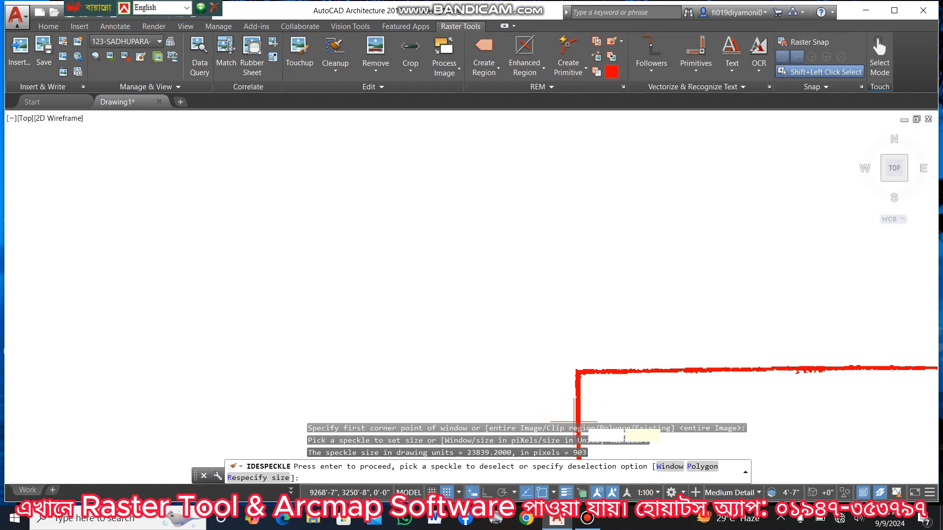
{"action": "key", "text": "Return"}
{"action": "scroll", "coordinate": [578, 267], "scroll_direction": "down", "scroll_amount": 3}
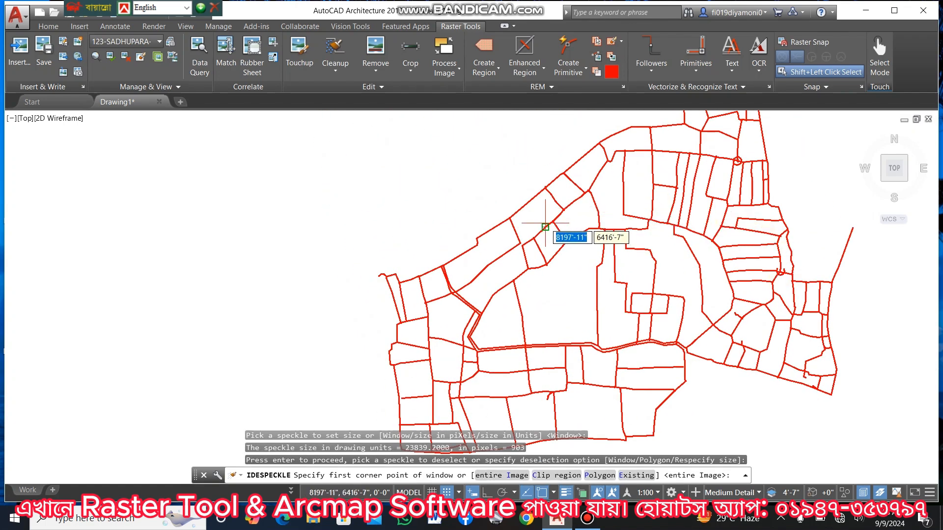
{"action": "middle_click_drag", "start_coordinate": [650, 202], "coordinate": [622, 262]}
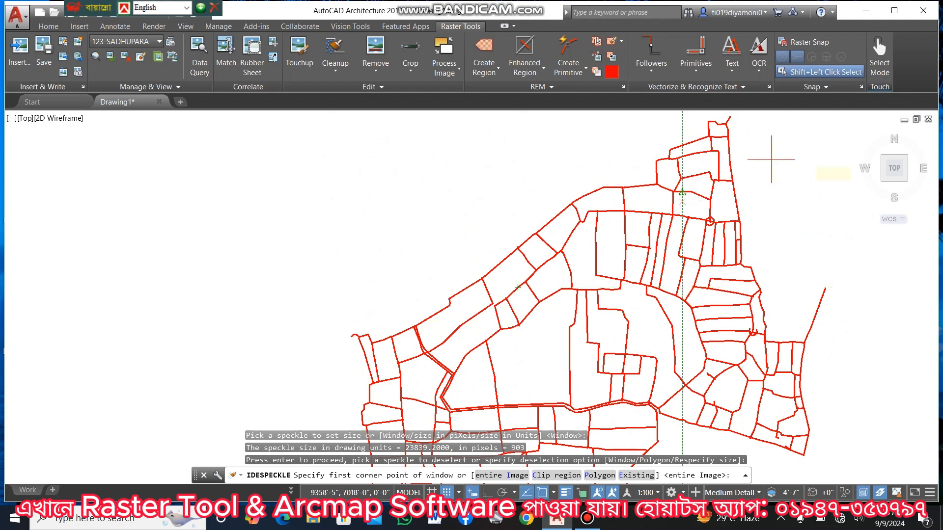
{"action": "middle_click_drag", "start_coordinate": [700, 161], "coordinate": [506, 154]}
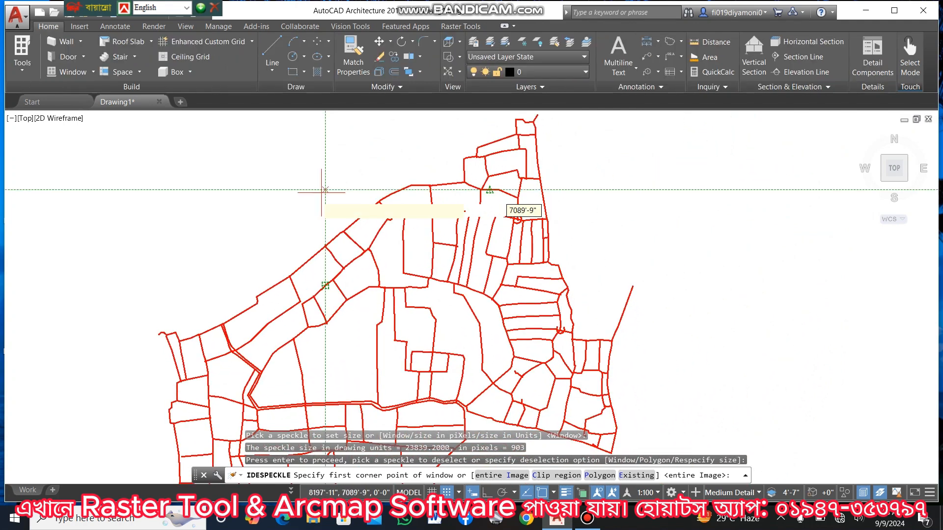
{"action": "key", "text": "Escape"}
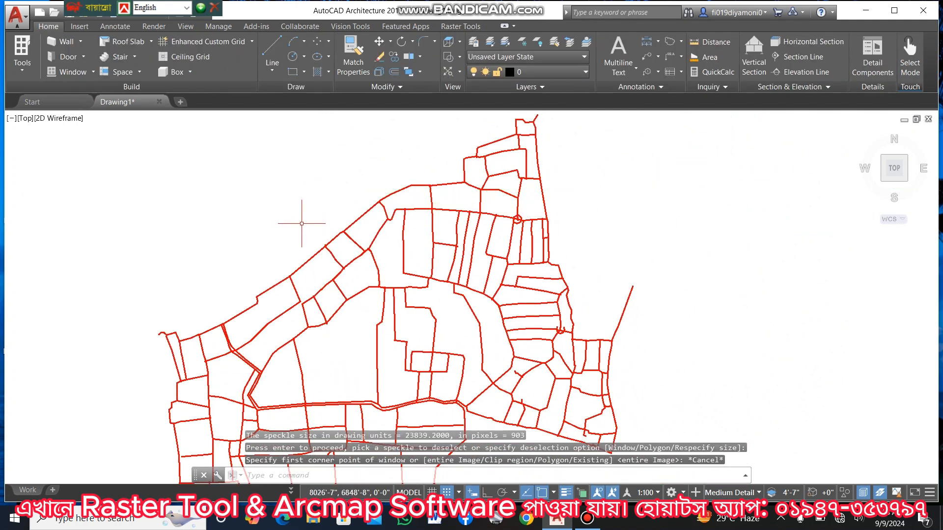
Load the numbering LISP routine from the Dimension folder and close the Load/Unload Applications dialog.
{"action": "type", "text": "AP"}
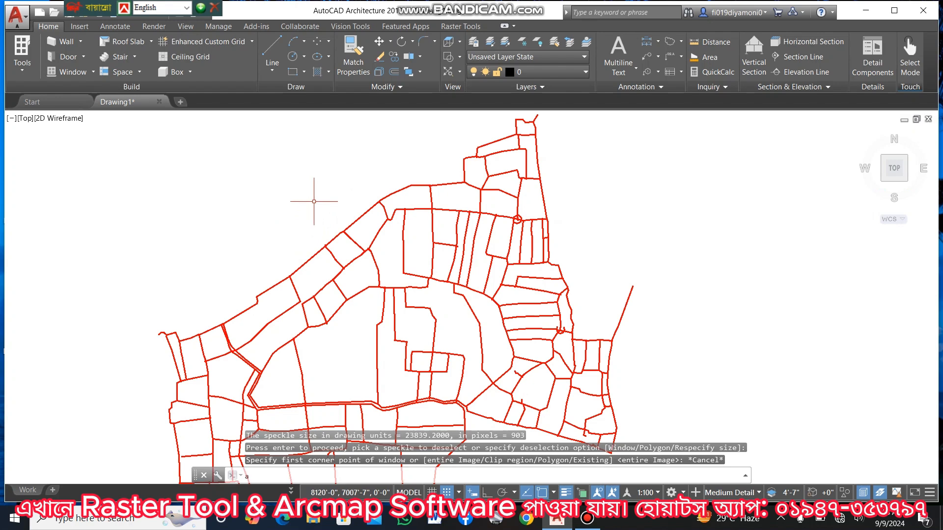
{"action": "left_click", "coordinate": [320, 189]}
{"action": "key", "text": "Return"}
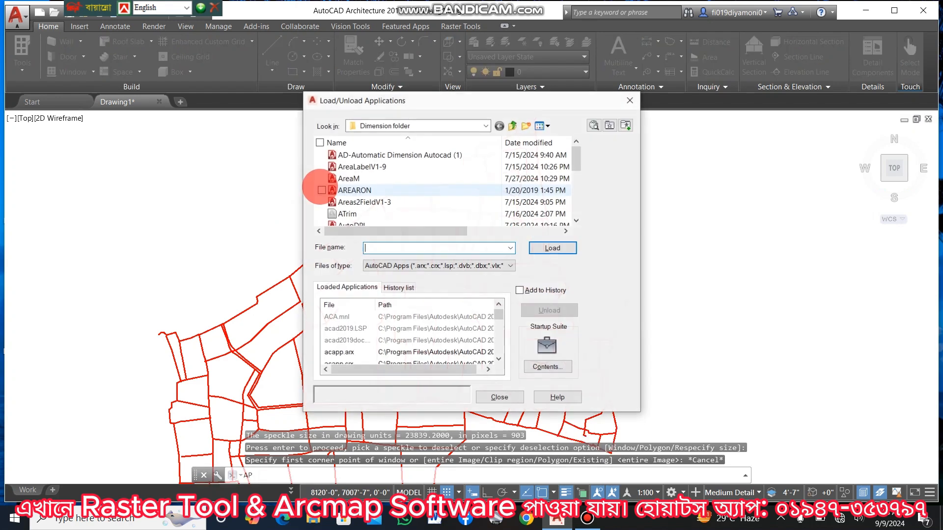
{"action": "scroll", "coordinate": [388, 197], "scroll_direction": "down", "scroll_amount": 3}
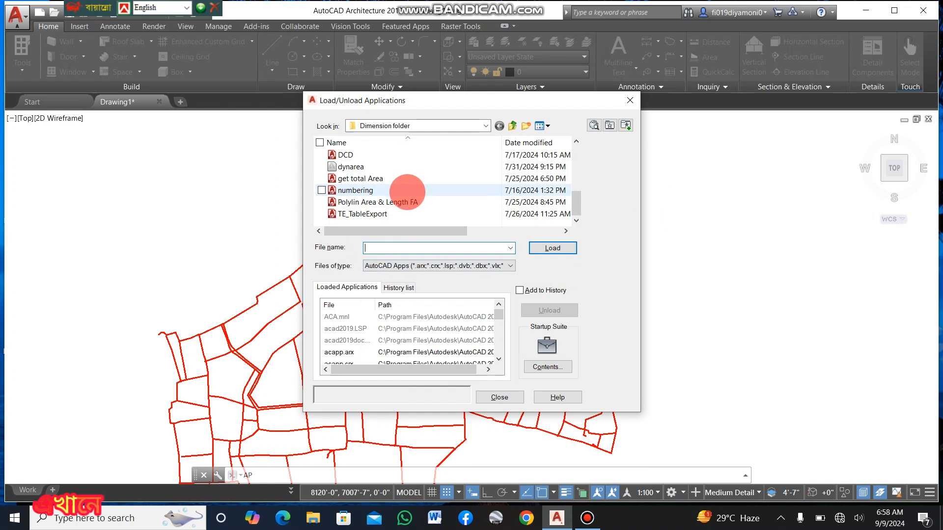
{"action": "left_click", "coordinate": [339, 190]}
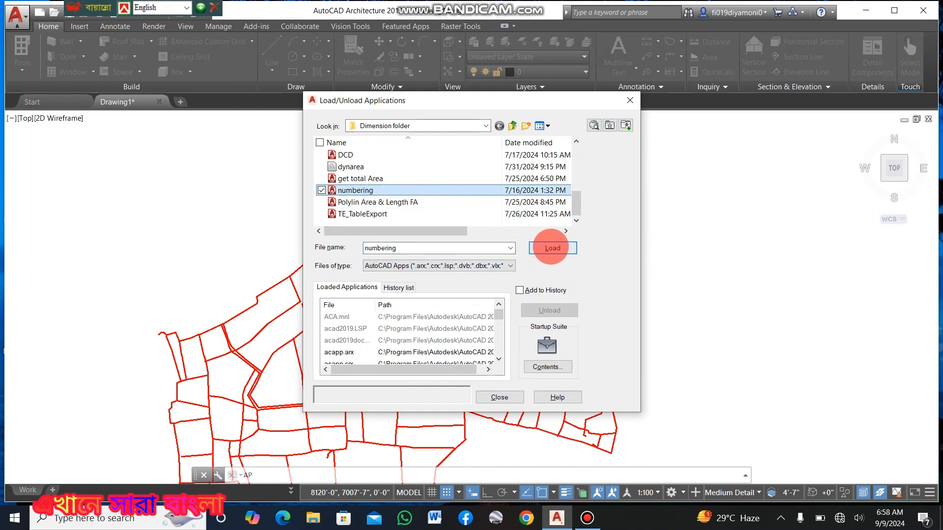
{"action": "left_click", "coordinate": [551, 248]}
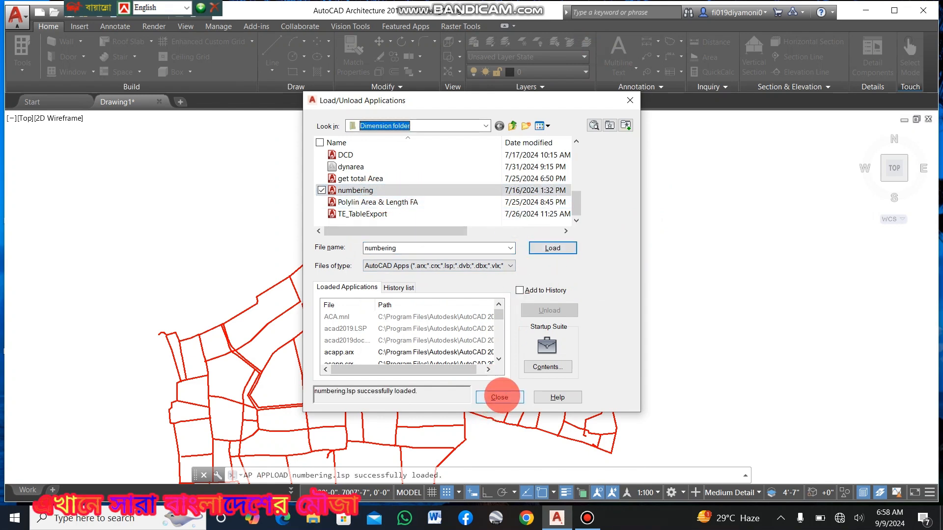
{"action": "left_click", "coordinate": [500, 396]}
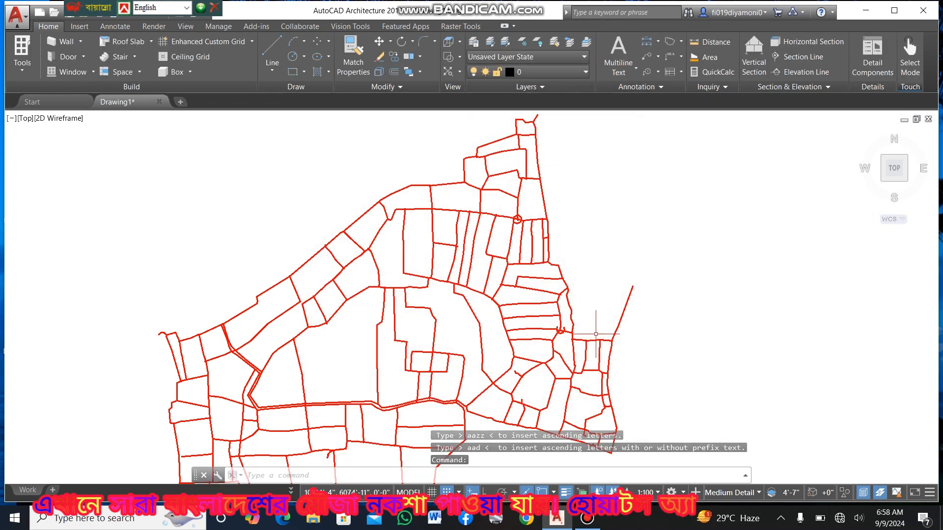
Run the NM numbering command with the default increment of 1, start at 1, and place number 1 in the northernmost plot.
{"action": "key", "text": "Escape"}
{"action": "type", "text": "NM"}
{"action": "key", "text": "Return"}
{"action": "scroll", "coordinate": [338, 397], "scroll_direction": "up", "scroll_amount": 6}
{"action": "key", "text": "Return"}
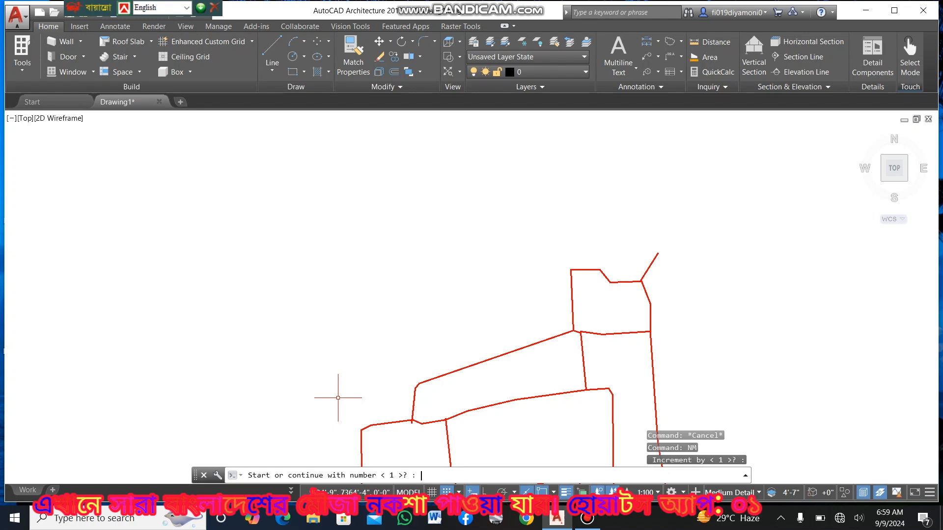
{"action": "left_click", "coordinate": [416, 474]}
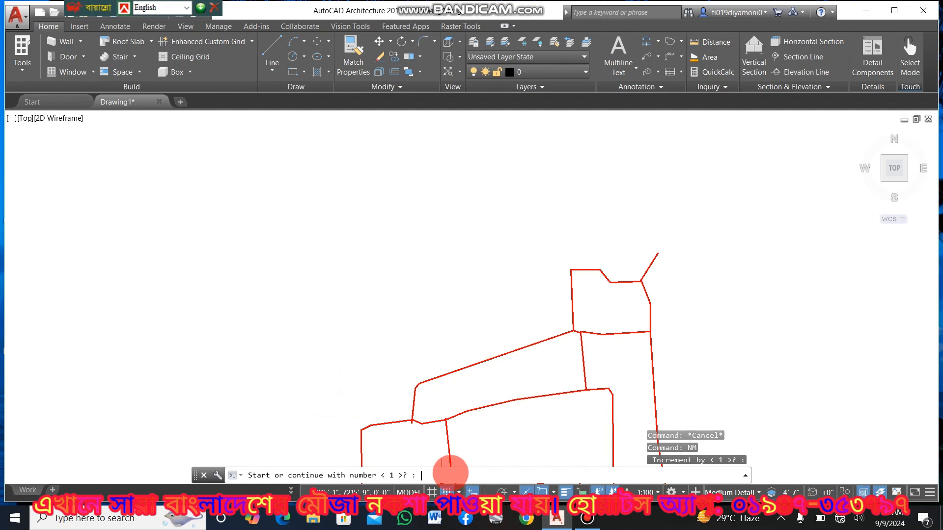
{"action": "type", "text": "1"}
{"action": "key", "text": "Return"}
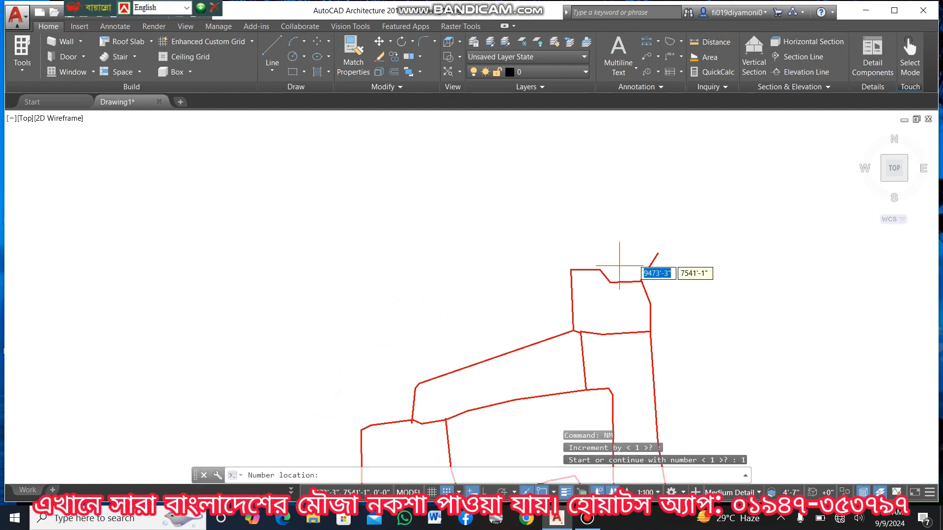
{"action": "scroll", "coordinate": [612, 324], "scroll_direction": "up", "scroll_amount": 5}
{"action": "left_click", "coordinate": [609, 279]}
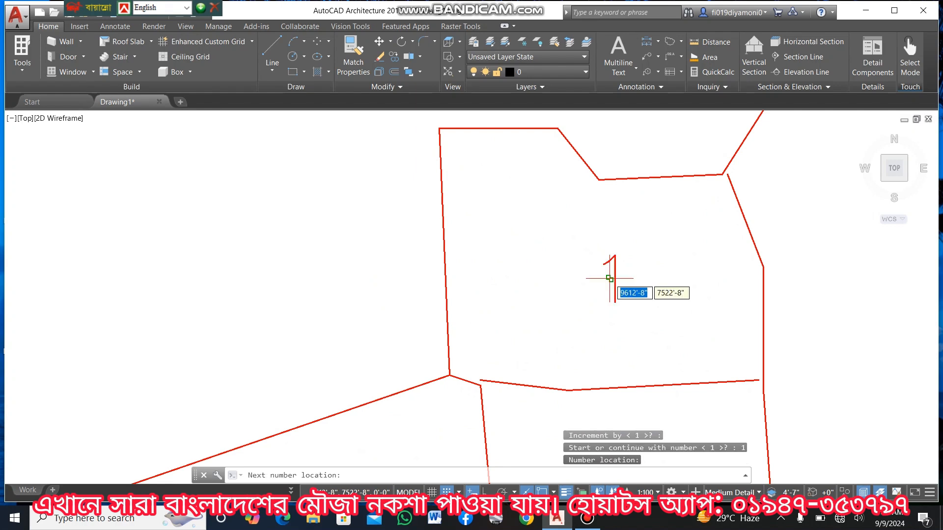
Place numbers 2 to 6 in the plots just south and west of plot 1.
{"action": "scroll", "coordinate": [611, 373], "scroll_direction": "down", "scroll_amount": 6}
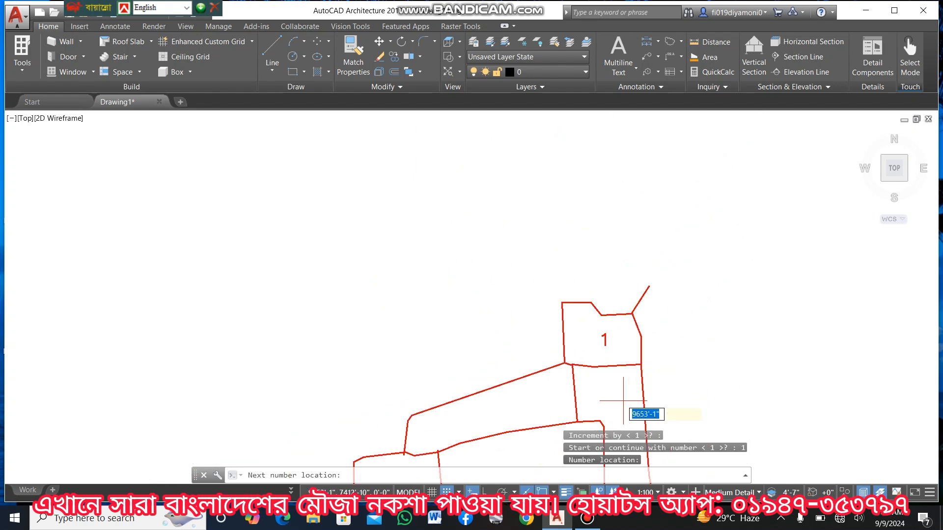
{"action": "middle_click_drag", "start_coordinate": [623, 400], "coordinate": [575, 184]}
{"action": "left_click", "coordinate": [582, 235]}
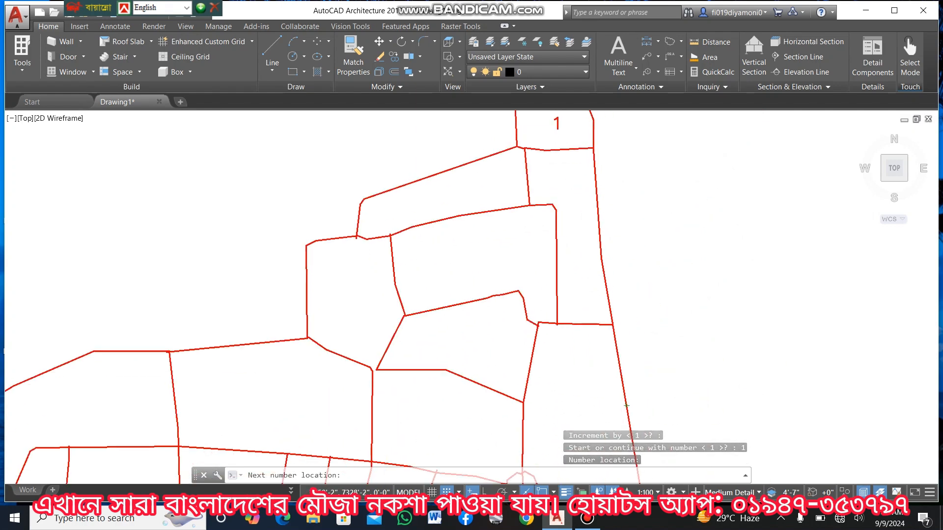
{"action": "left_click", "coordinate": [465, 186]}
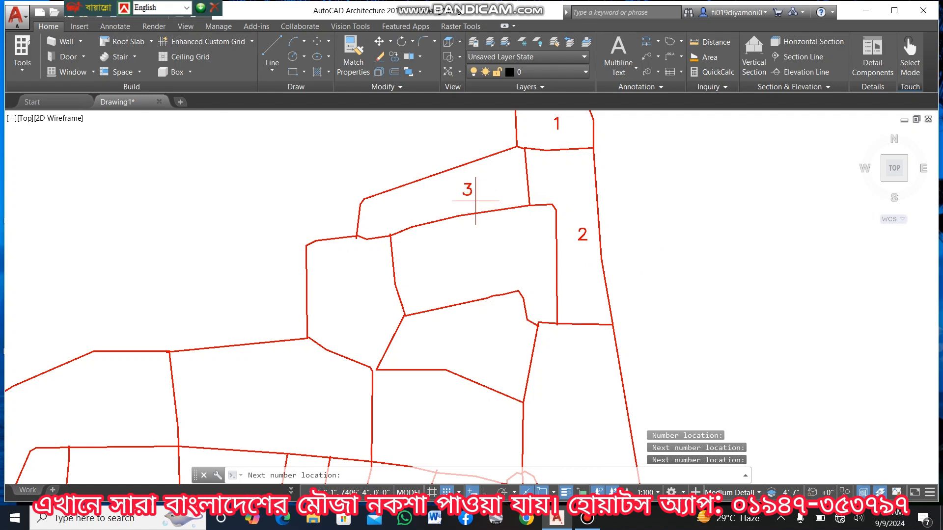
{"action": "left_click", "coordinate": [495, 242]}
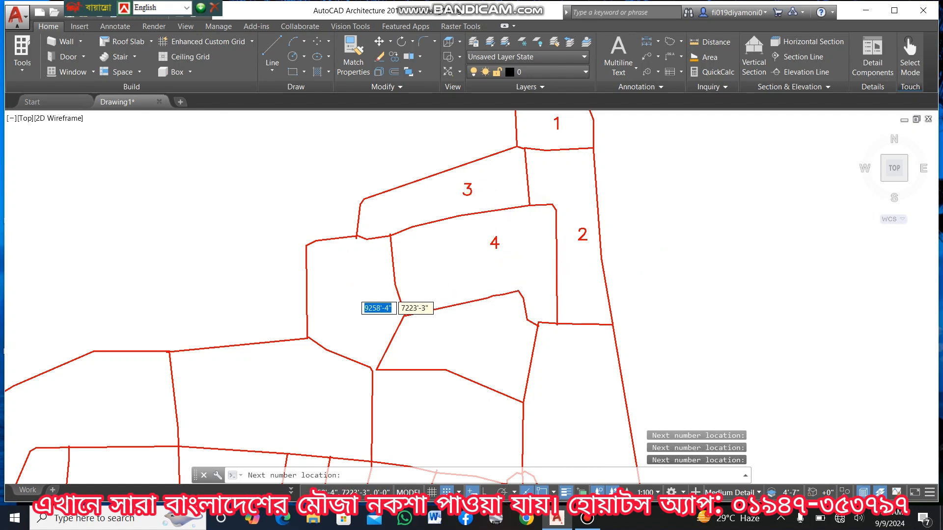
{"action": "left_click", "coordinate": [354, 294]}
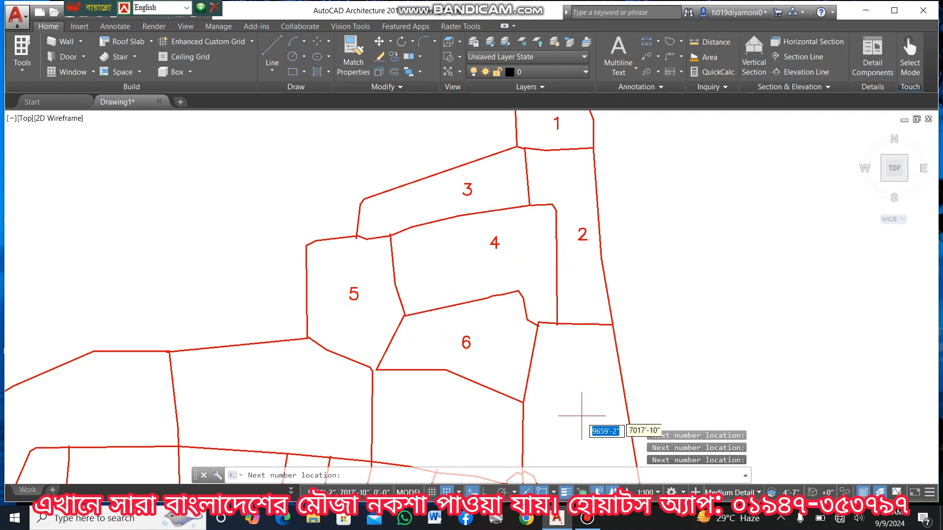
Place numbers 7 to 10 from east to west in the row of plots below plots 5 and 6.
{"action": "scroll", "coordinate": [591, 444], "scroll_direction": "down", "scroll_amount": 5}
{"action": "scroll", "coordinate": [596, 449], "scroll_direction": "up", "scroll_amount": 3}
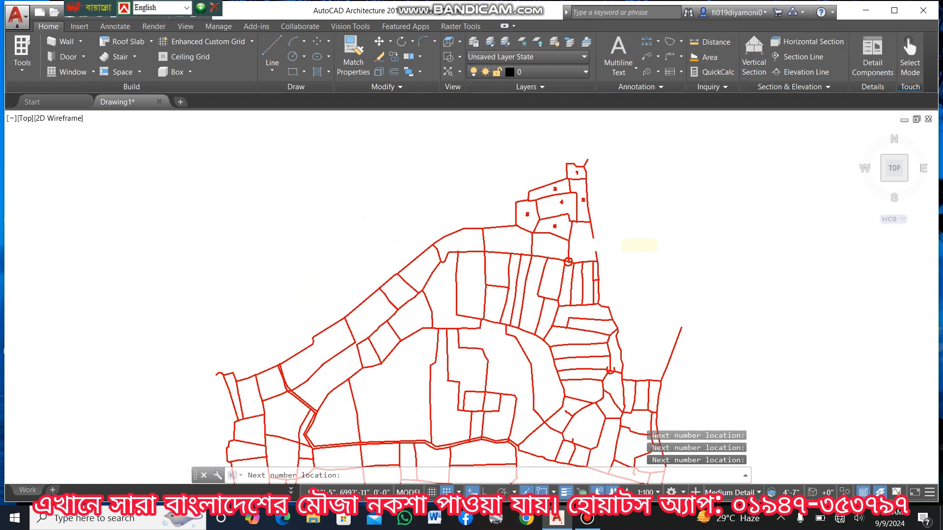
{"action": "scroll", "coordinate": [587, 239], "scroll_direction": "up", "scroll_amount": 2}
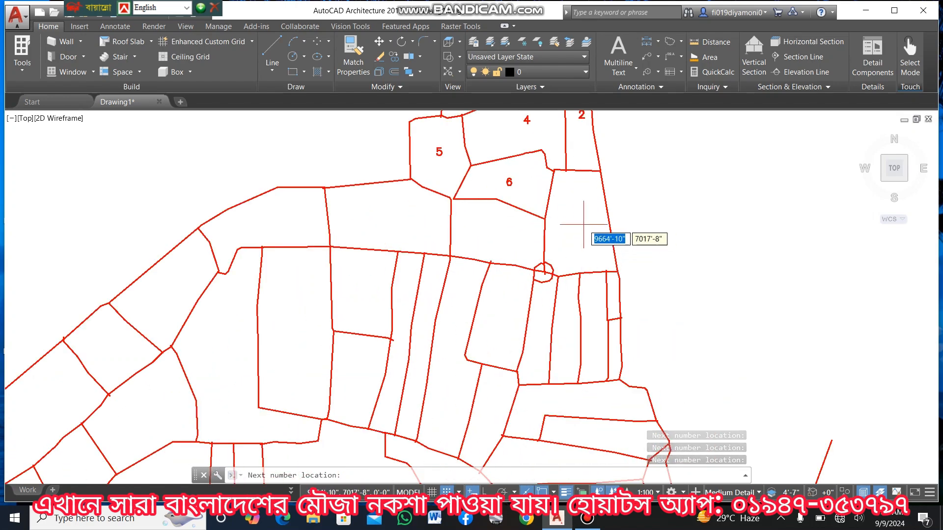
{"action": "left_click", "coordinate": [586, 238]}
{"action": "left_click", "coordinate": [497, 230]}
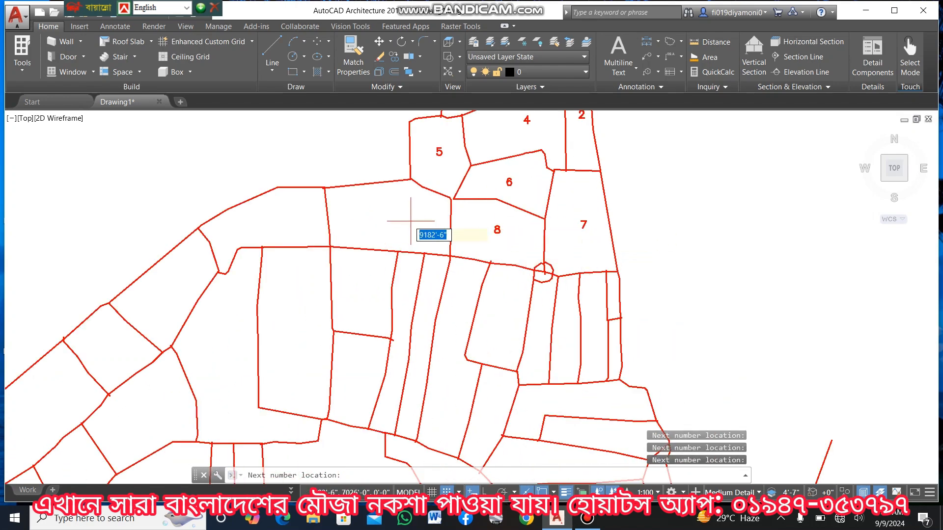
{"action": "left_click", "coordinate": [397, 217]}
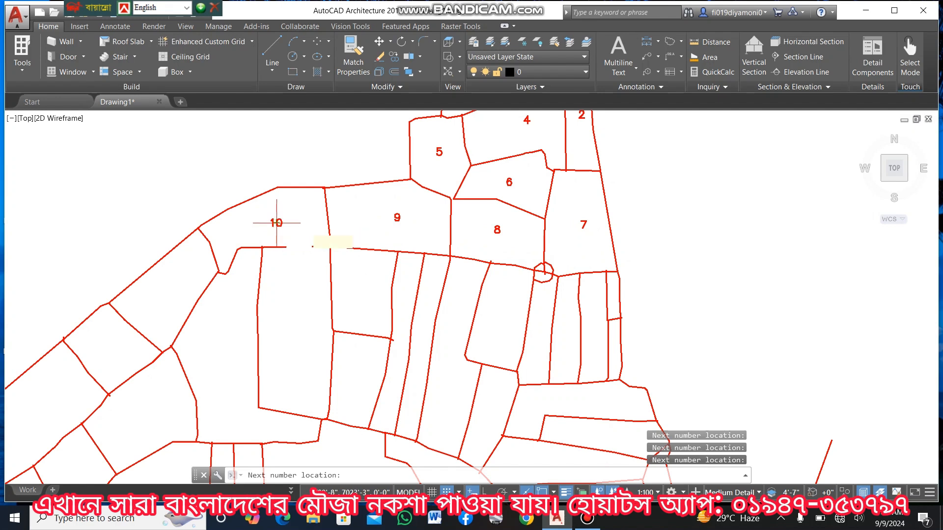
{"action": "left_click", "coordinate": [277, 222]}
Place numbers 11 to 15 from west to east in the tall plots beneath plots 9 and 10.
{"action": "left_click", "coordinate": [294, 310]}
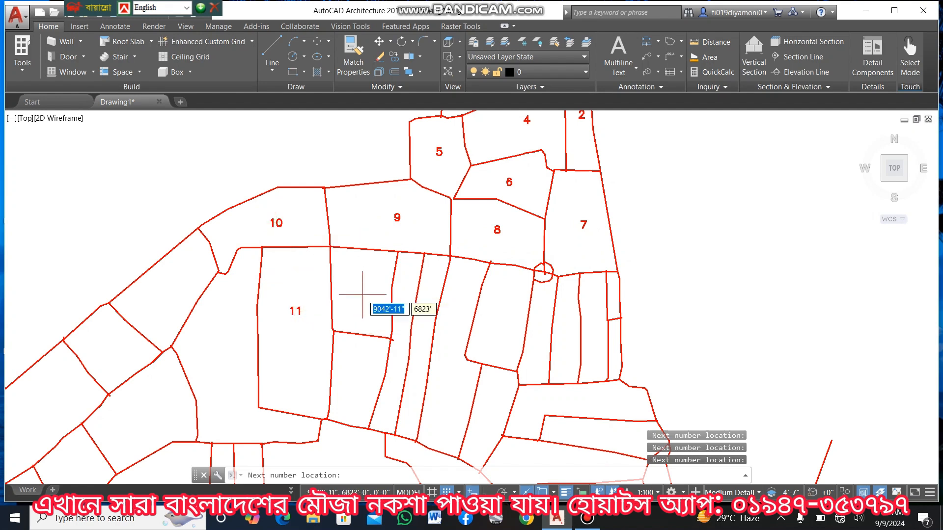
{"action": "left_click", "coordinate": [362, 296]}
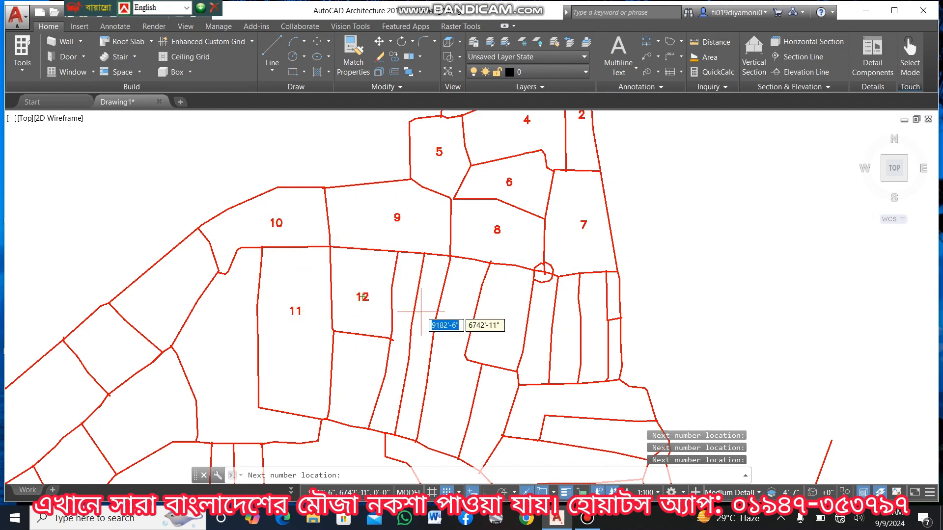
{"action": "left_click", "coordinate": [400, 350]}
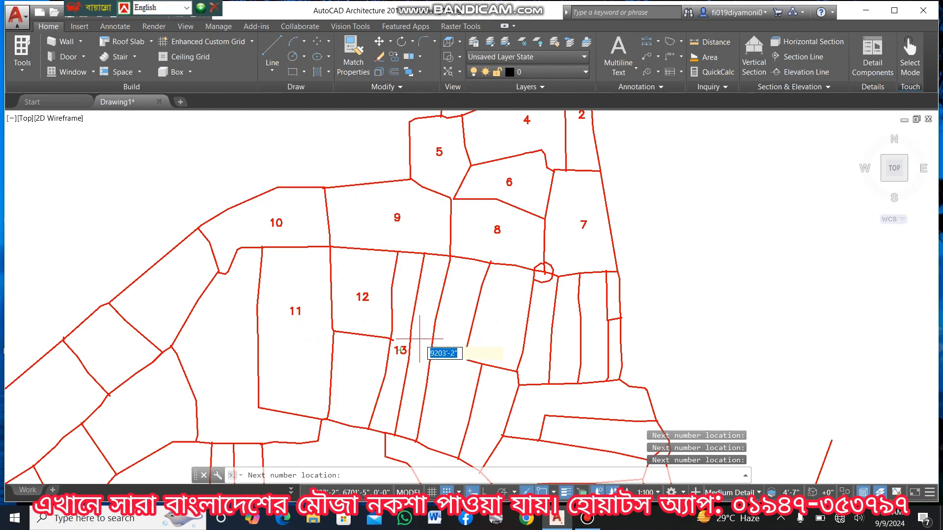
{"action": "left_click", "coordinate": [419, 340]}
{"action": "left_click", "coordinate": [449, 359]}
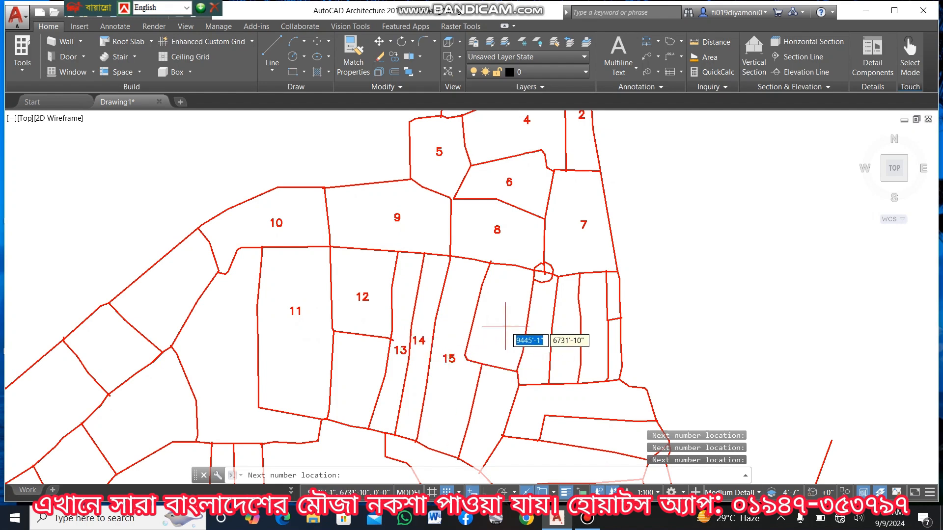
Continue the numbering eastward with 16 to 21, and place 22 and 23 in the two plots beneath them.
{"action": "left_click", "coordinate": [539, 344]}
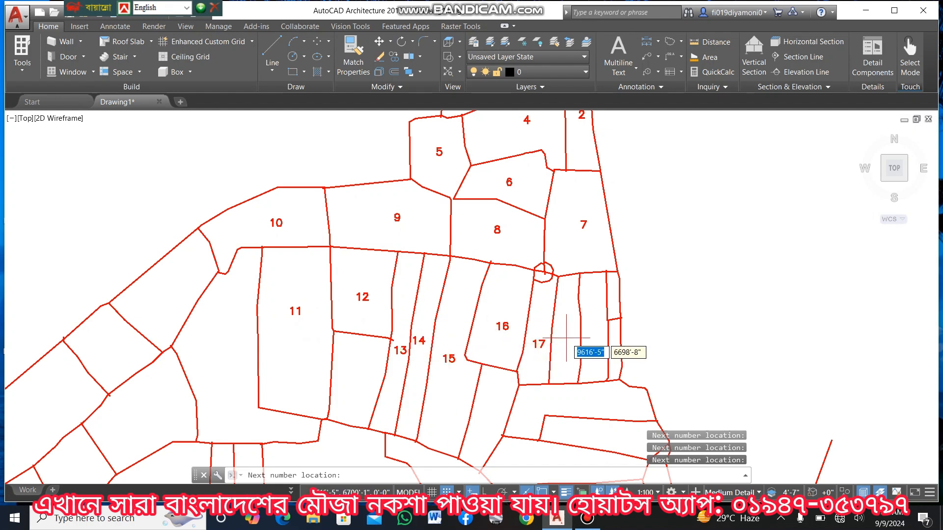
{"action": "left_click", "coordinate": [592, 338]}
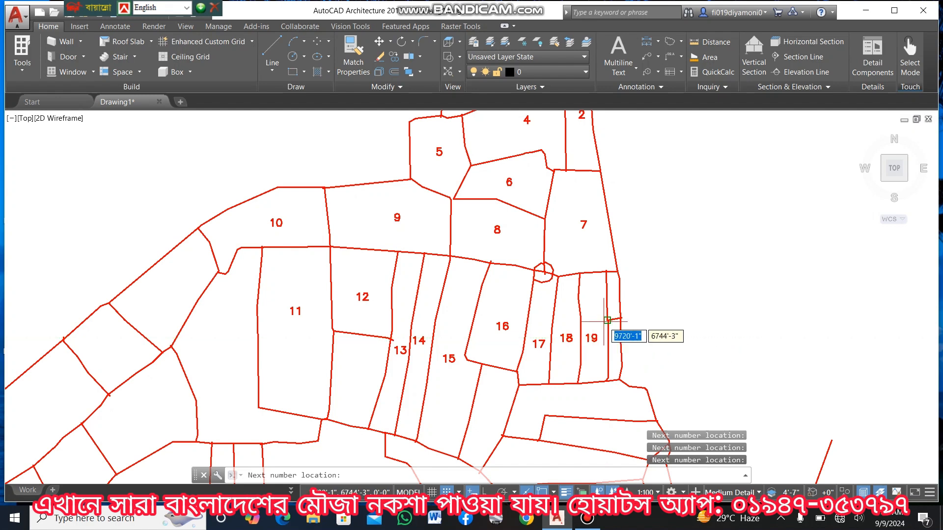
{"action": "left_click", "coordinate": [606, 295]}
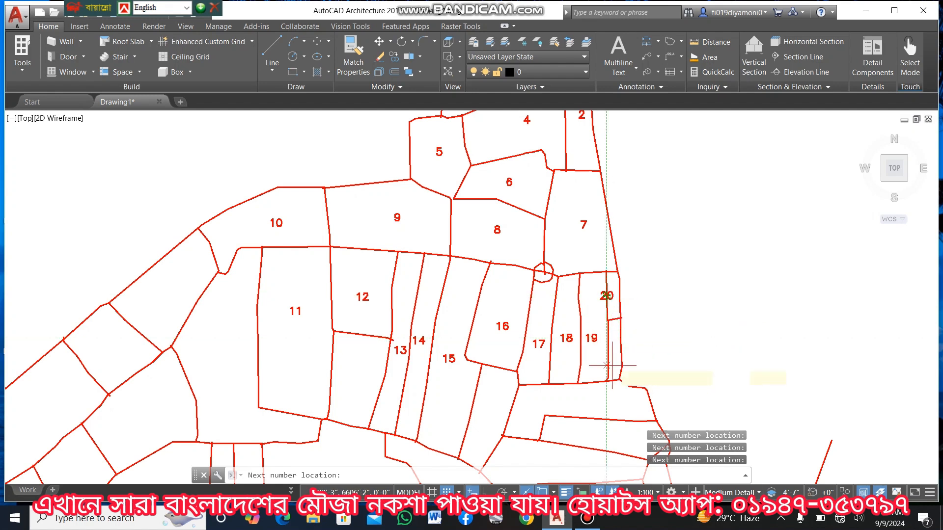
{"action": "left_click", "coordinate": [622, 359]}
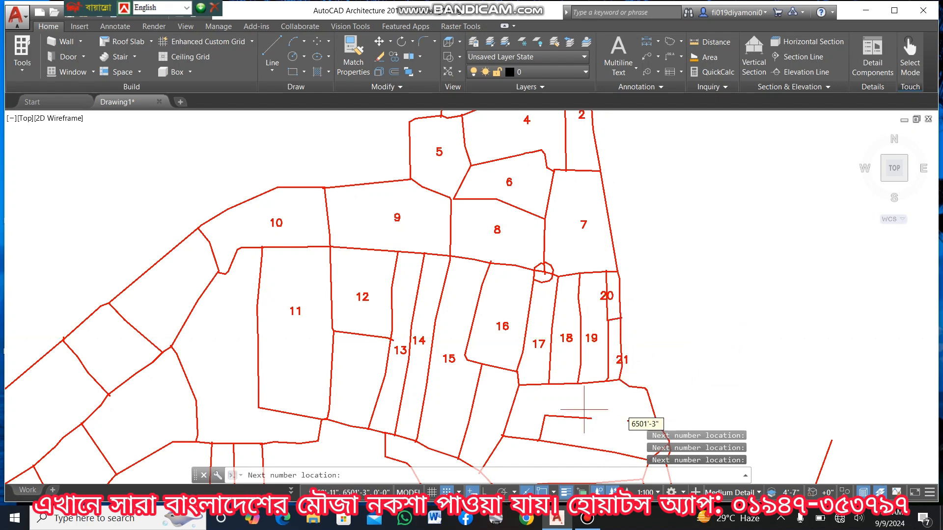
{"action": "left_click", "coordinate": [415, 337]}
{"action": "left_click", "coordinate": [573, 403]}
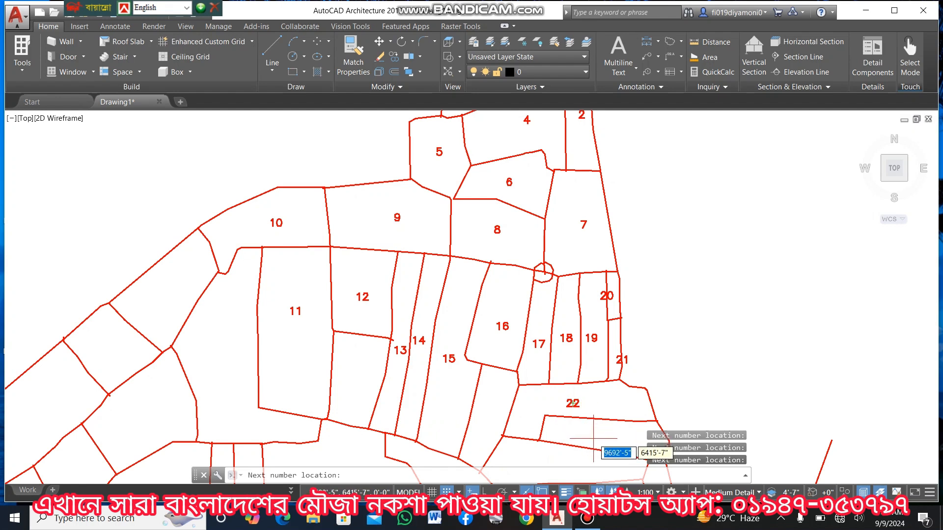
{"action": "left_click", "coordinate": [594, 438]}
Place numbers 24 to 27 in the plots west of plot 11 and southwest of plot 10.
{"action": "left_click", "coordinate": [278, 302]}
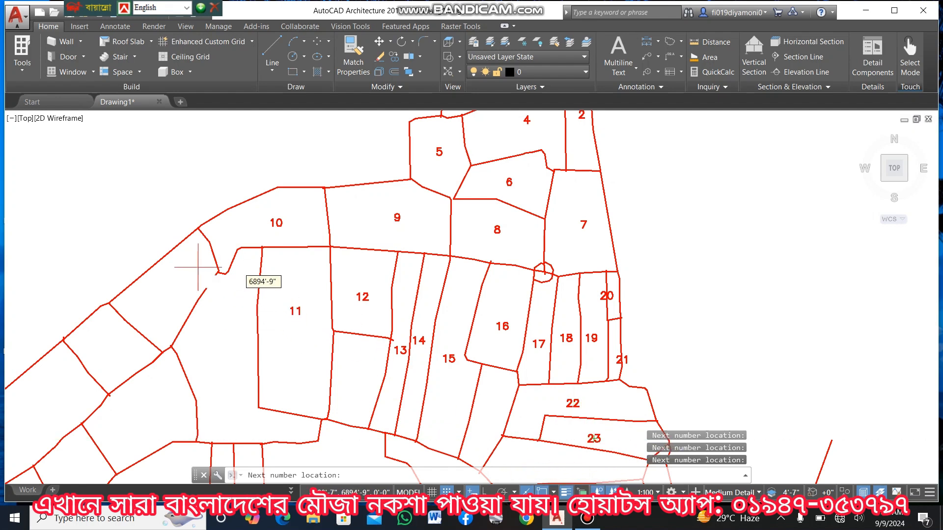
{"action": "left_click", "coordinate": [180, 269]}
{"action": "left_click", "coordinate": [224, 341]}
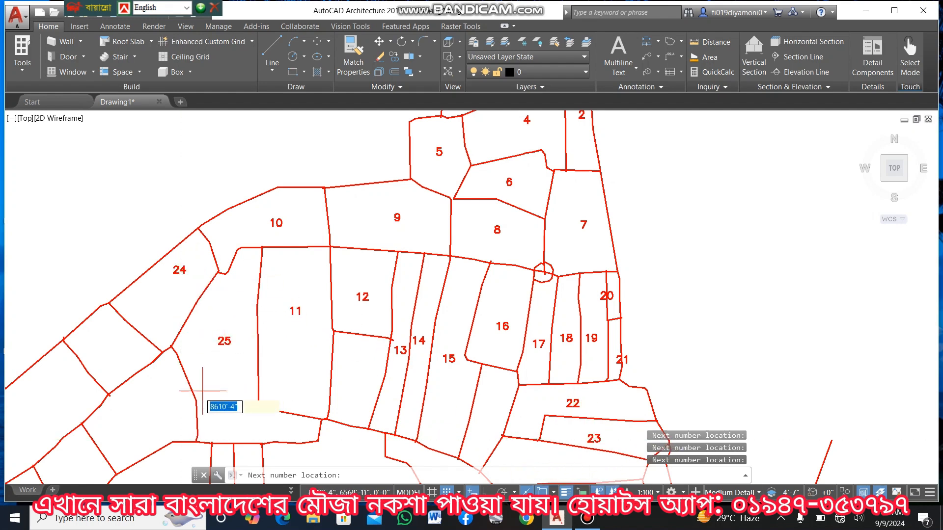
{"action": "left_click", "coordinate": [165, 405]}
{"action": "left_click", "coordinate": [105, 347]}
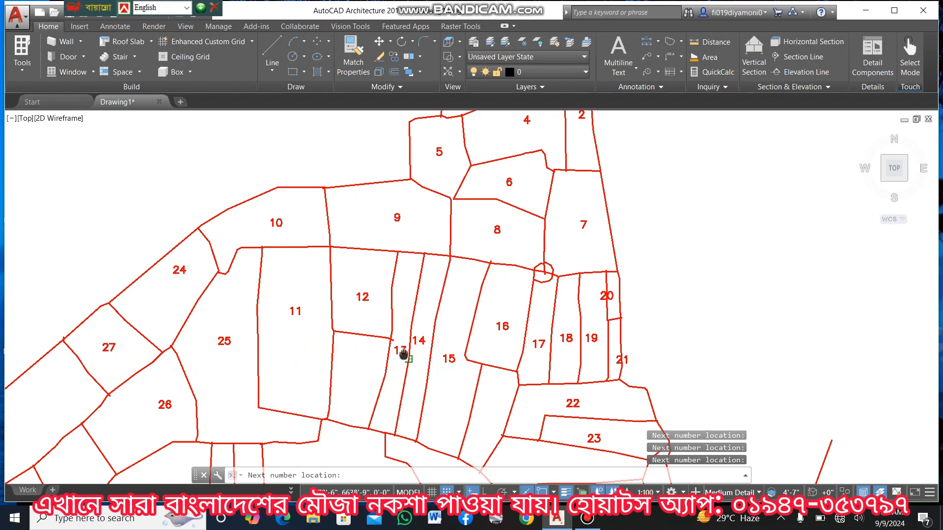
Place numbers 28 to 31 in the plots southwest of plots 26 and 27, and 32 in the stepped plot to their east.
{"action": "middle_click_drag", "start_coordinate": [399, 352], "coordinate": [481, 75]}
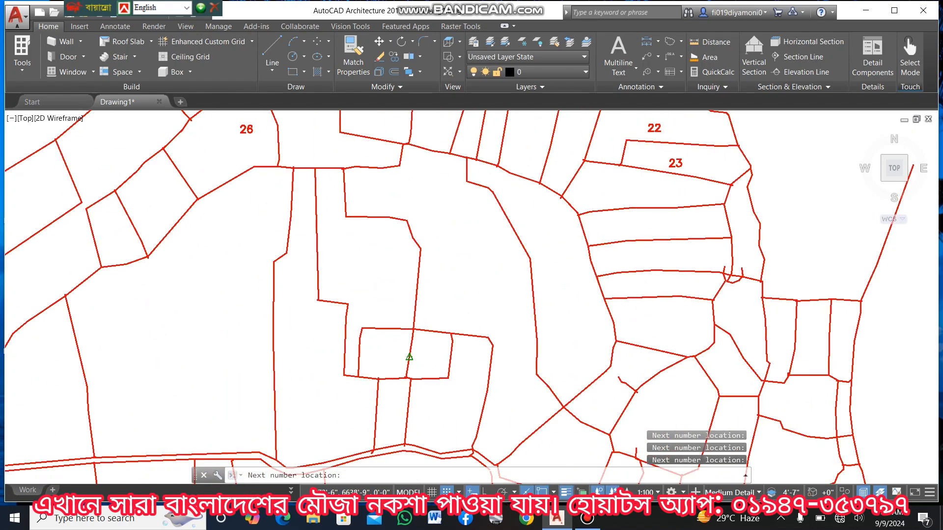
{"action": "left_click", "coordinate": [126, 139]}
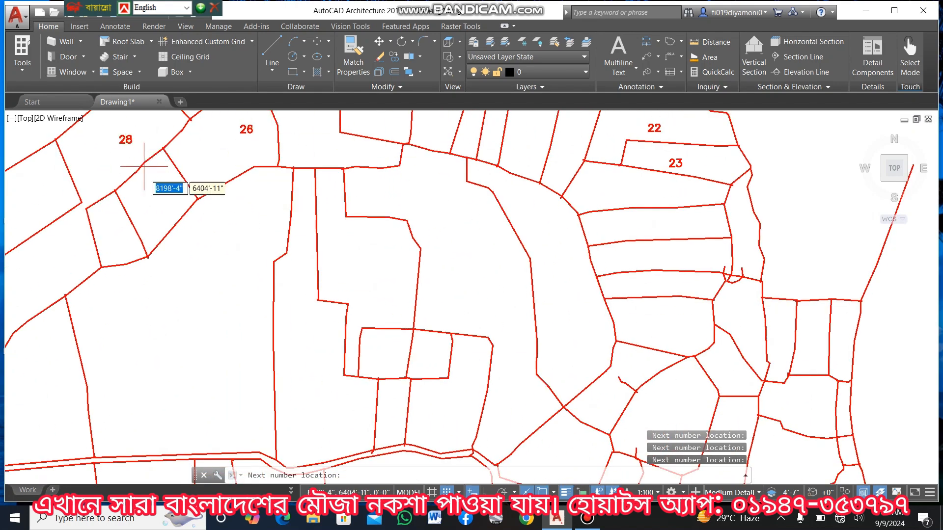
{"action": "left_click", "coordinate": [111, 234]}
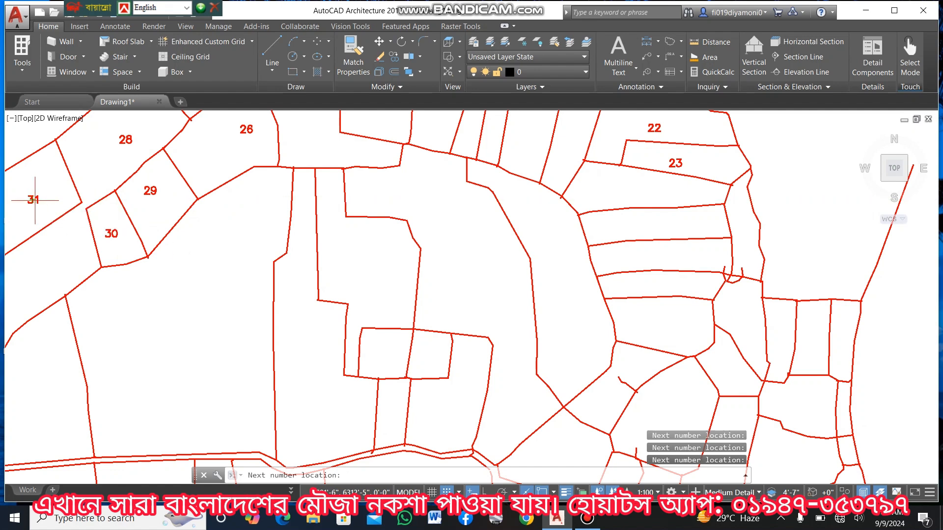
{"action": "left_click", "coordinate": [34, 199]}
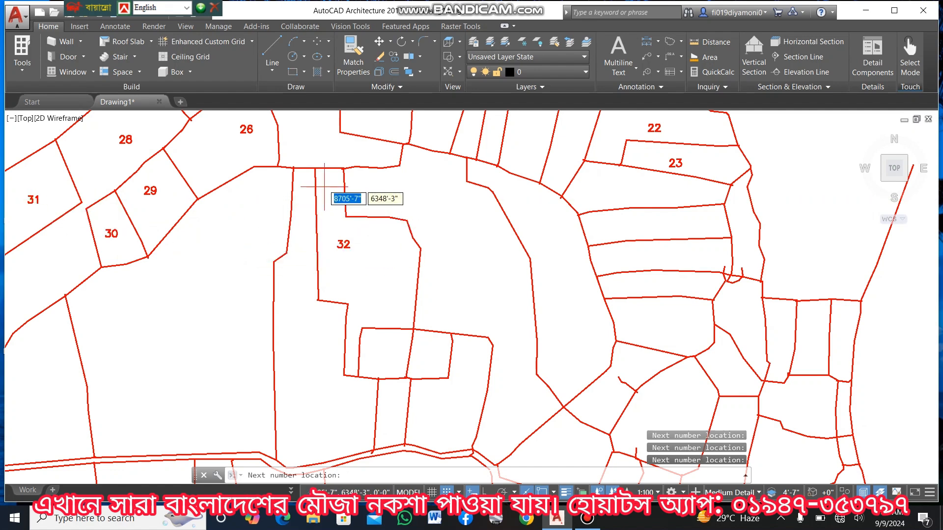
Place numbers 33 to 35 in the plots north and east of plot 32, and 36 and 37 in the two plots beneath plot 23.
{"action": "left_click", "coordinate": [414, 192]}
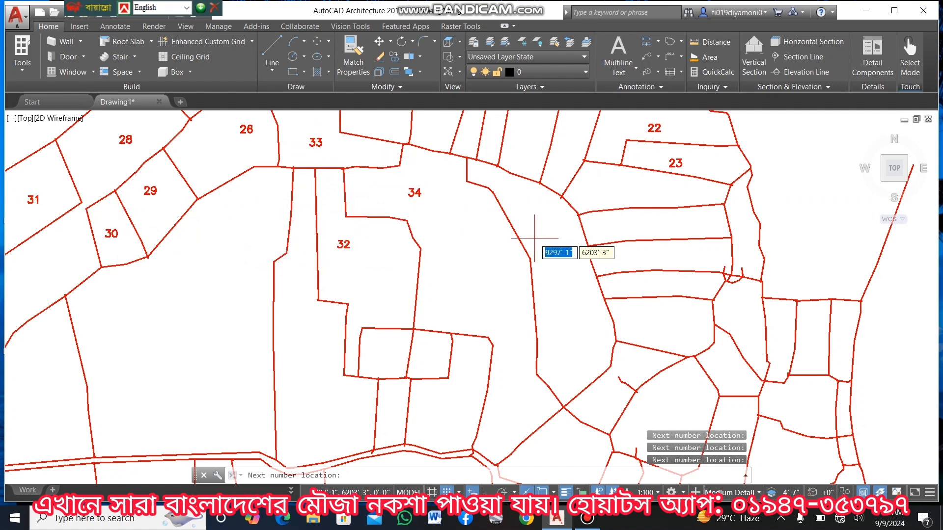
{"action": "left_click", "coordinate": [547, 244]}
{"action": "left_click", "coordinate": [647, 228]}
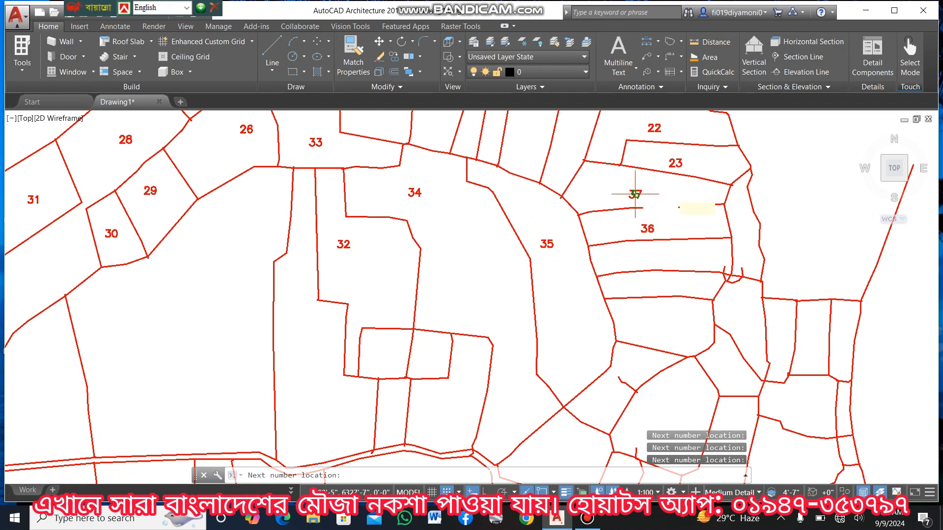
{"action": "left_click", "coordinate": [636, 194]}
Place number 38 in the narrow strip east of plots 36 and 37, and 39 to 41 in the stacked plots beneath plot 36.
{"action": "left_click", "coordinate": [744, 238]}
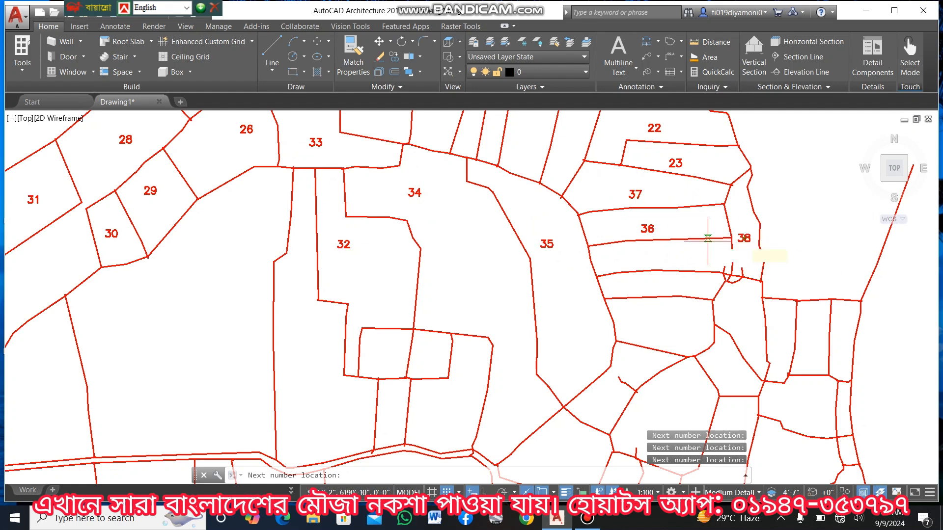
{"action": "left_click", "coordinate": [684, 260]}
{"action": "left_click", "coordinate": [669, 288]}
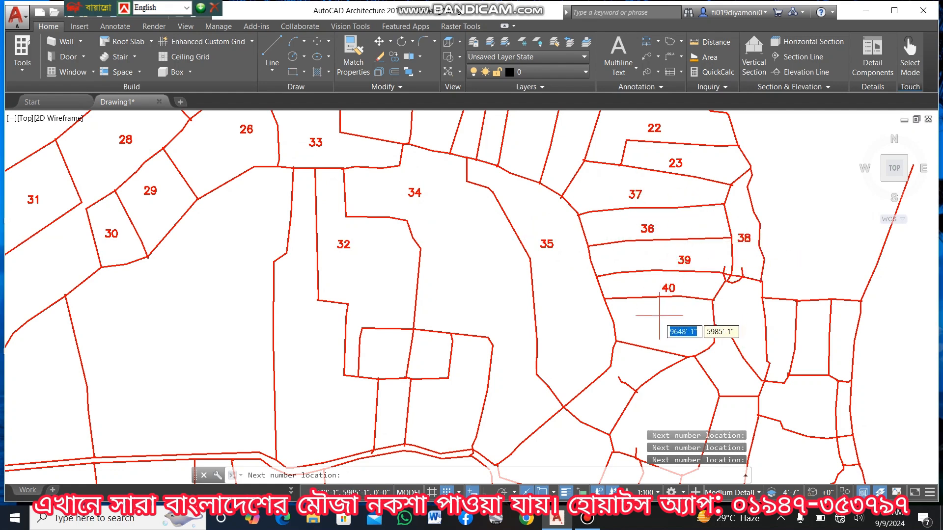
{"action": "left_click", "coordinate": [659, 317]}
Place numbers 42 to 46 westward from the plot south of plot 34 to the large plot south of plot 29.
{"action": "left_click", "coordinate": [462, 372]}
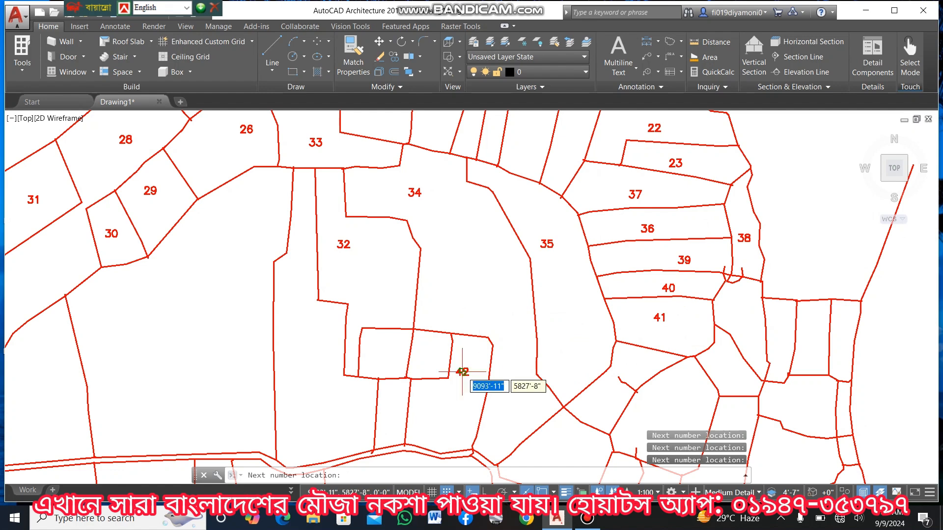
{"action": "left_click", "coordinate": [431, 360]}
{"action": "left_click", "coordinate": [380, 359]}
{"action": "left_click", "coordinate": [306, 360]}
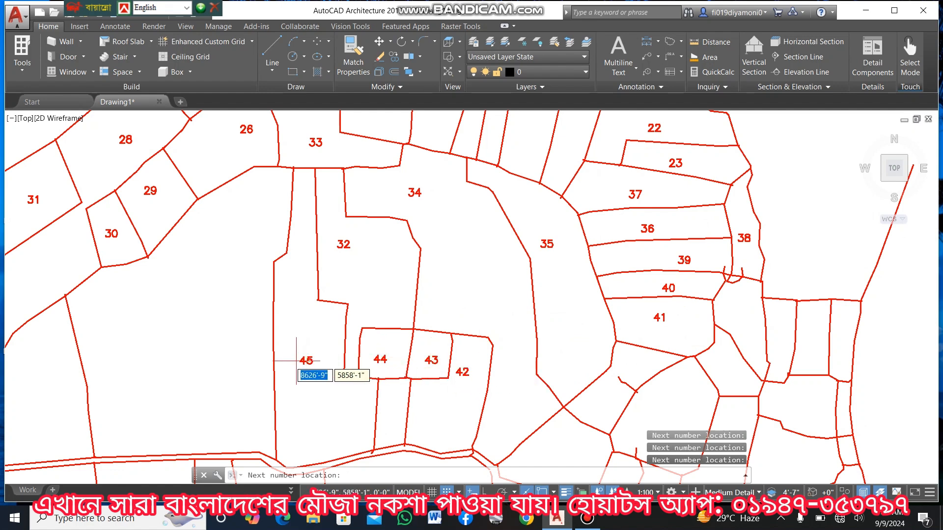
{"action": "left_click", "coordinate": [196, 357]}
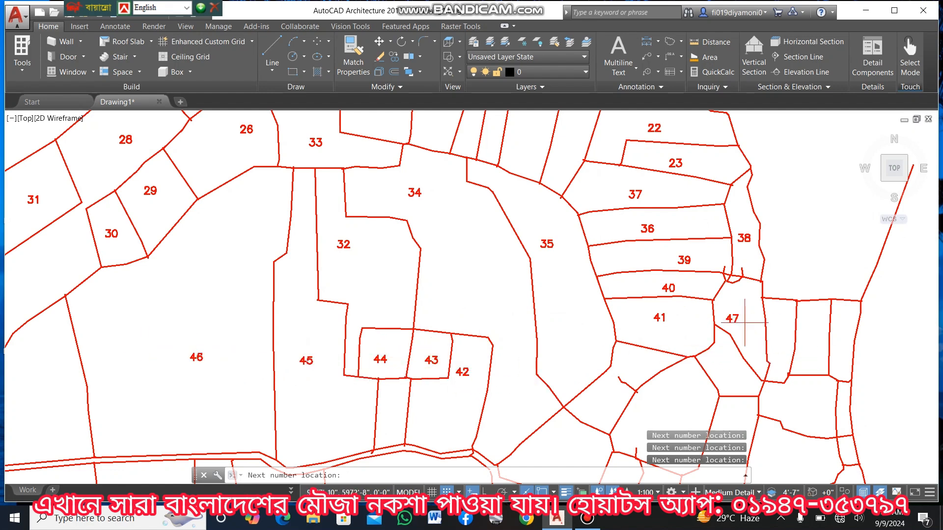
Place numbers 47 to 50 in the plots east of plot 41, and 51 to 55 in the plots south of plots 41 and 47 to 50.
{"action": "left_click", "coordinate": [795, 331]}
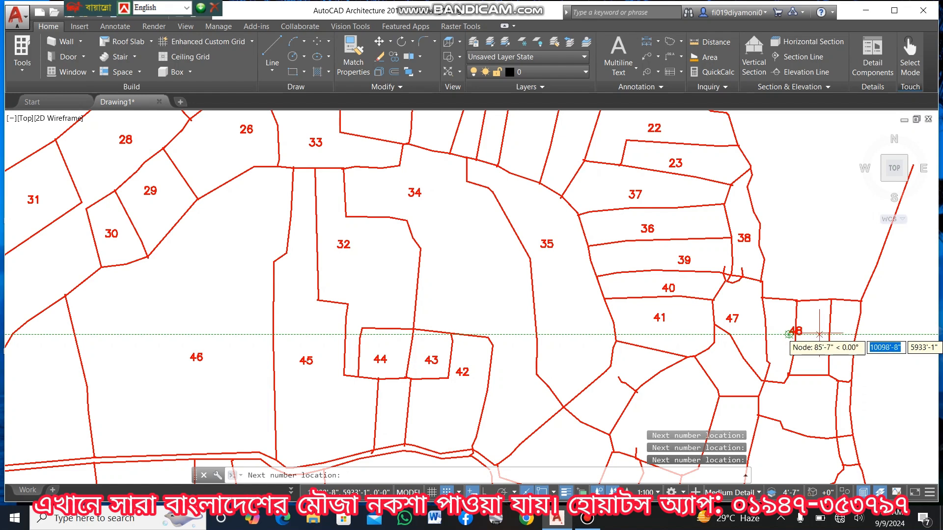
{"action": "left_click", "coordinate": [819, 334]}
{"action": "left_click", "coordinate": [840, 330]}
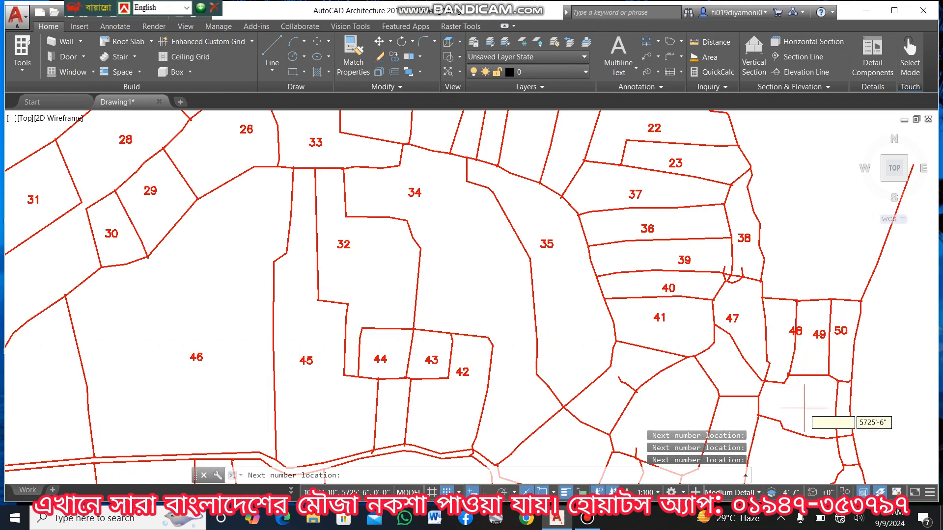
{"action": "left_click", "coordinate": [731, 379]}
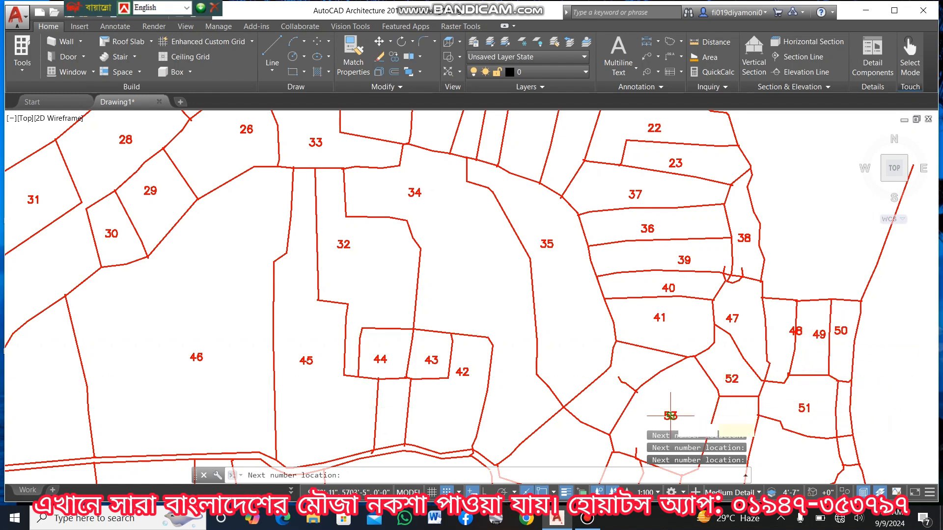
{"action": "left_click", "coordinate": [596, 400]}
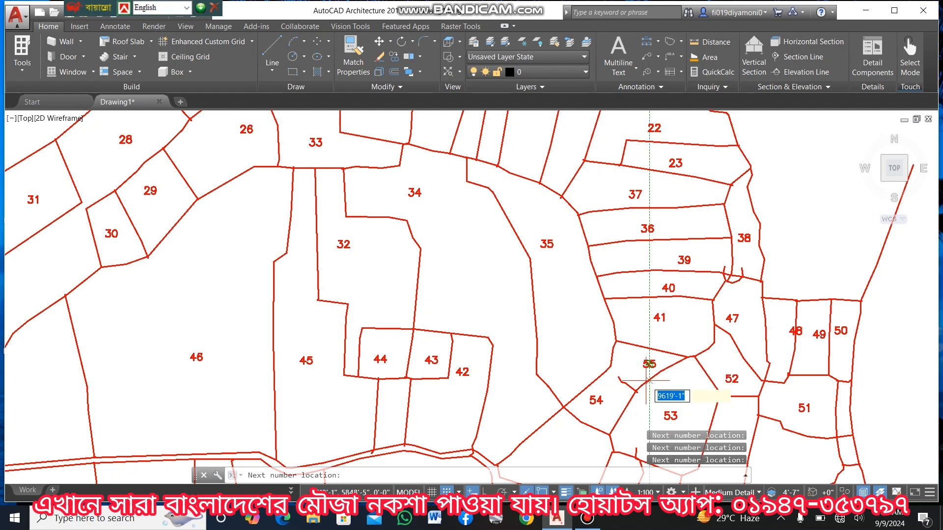
{"action": "left_click", "coordinate": [649, 364]}
Place numbers 56 to 58 in the plots south and east of plot 51, and 59 in the narrow plot beneath plots 43 and 44.
{"action": "left_click", "coordinate": [786, 469]}
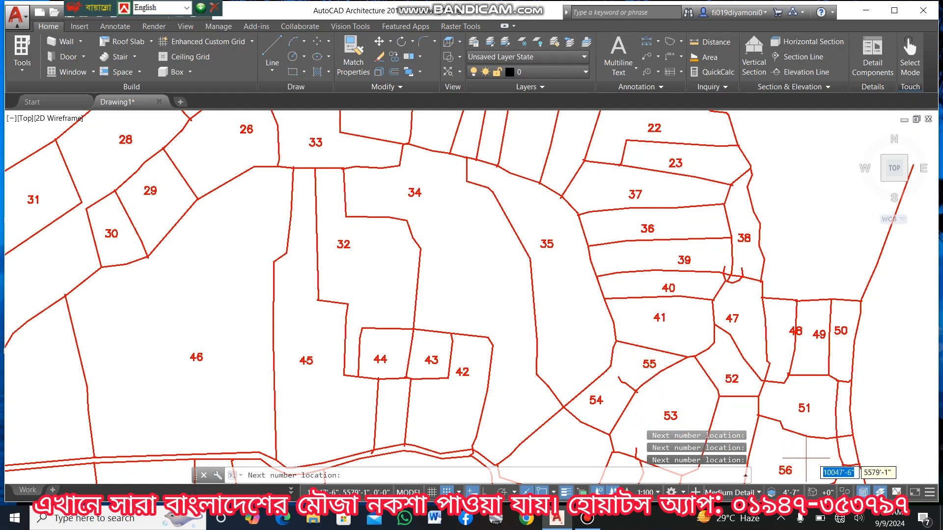
{"action": "left_click", "coordinate": [849, 452]}
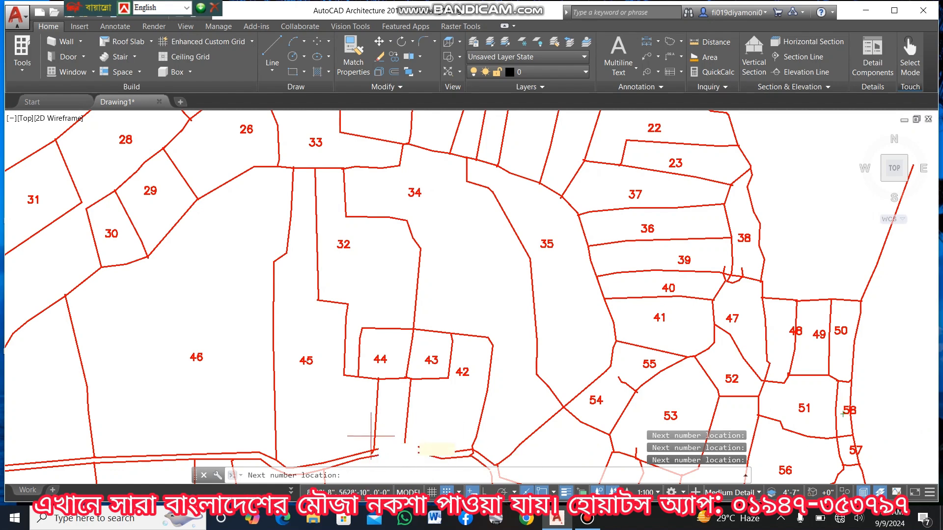
{"action": "left_click", "coordinate": [384, 414]}
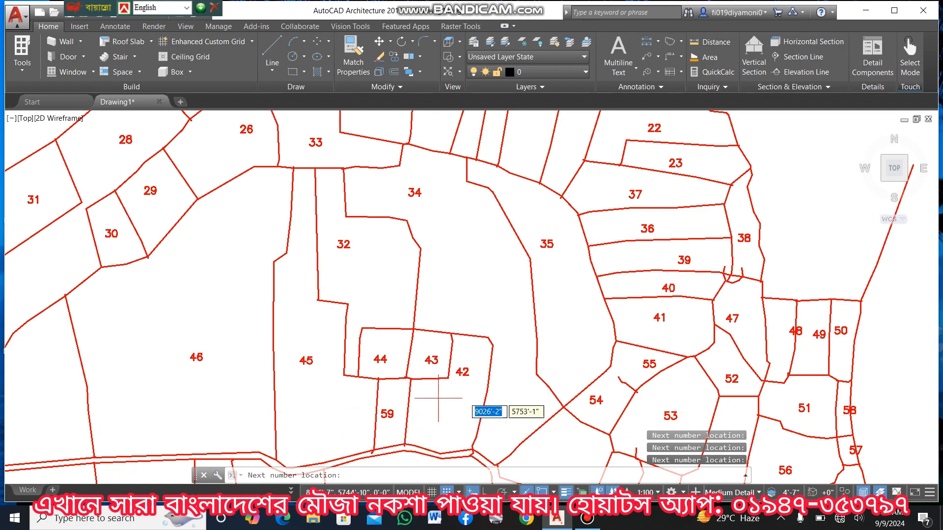
Place numbers 60 and 61 in the two stacked plots south of plot 59, across the double-line strip.
{"action": "scroll", "coordinate": [511, 352], "scroll_direction": "down", "scroll_amount": 4}
{"action": "scroll", "coordinate": [510, 352], "scroll_direction": "up", "scroll_amount": 6}
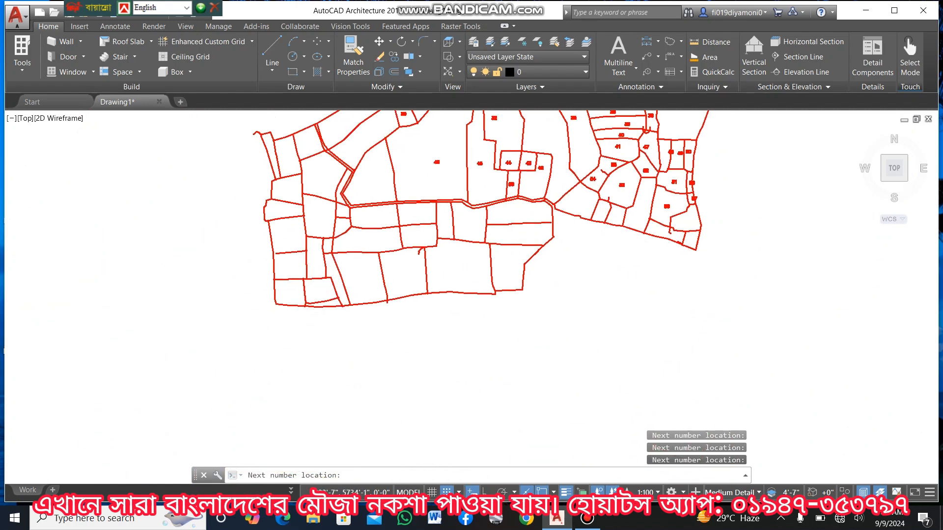
{"action": "left_click", "coordinate": [526, 200]}
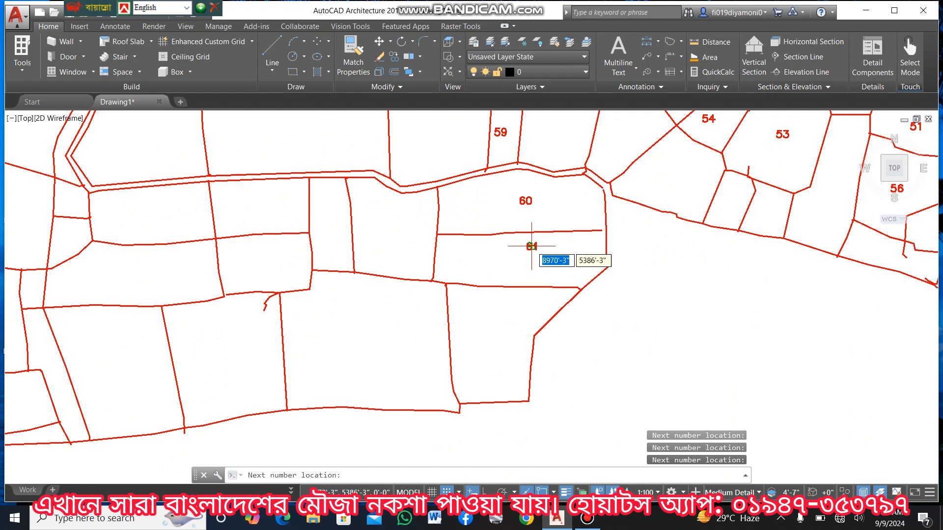
{"action": "left_click", "coordinate": [531, 246]}
Continue the numbering eastward with 62 to 67 in the plots south of plots 54, 53 and 56.
{"action": "left_click", "coordinate": [692, 166]}
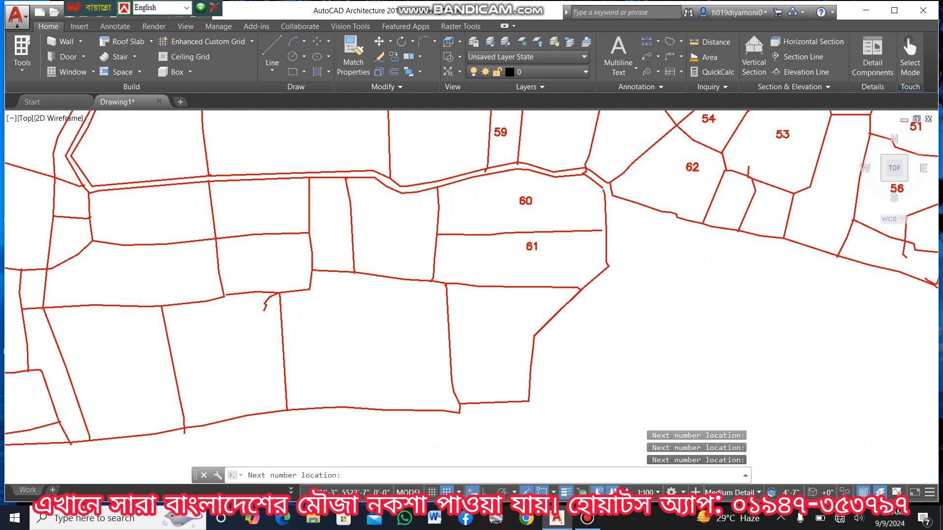
{"action": "left_click", "coordinate": [726, 197]}
{"action": "left_click", "coordinate": [769, 205]}
{"action": "left_click", "coordinate": [809, 187]}
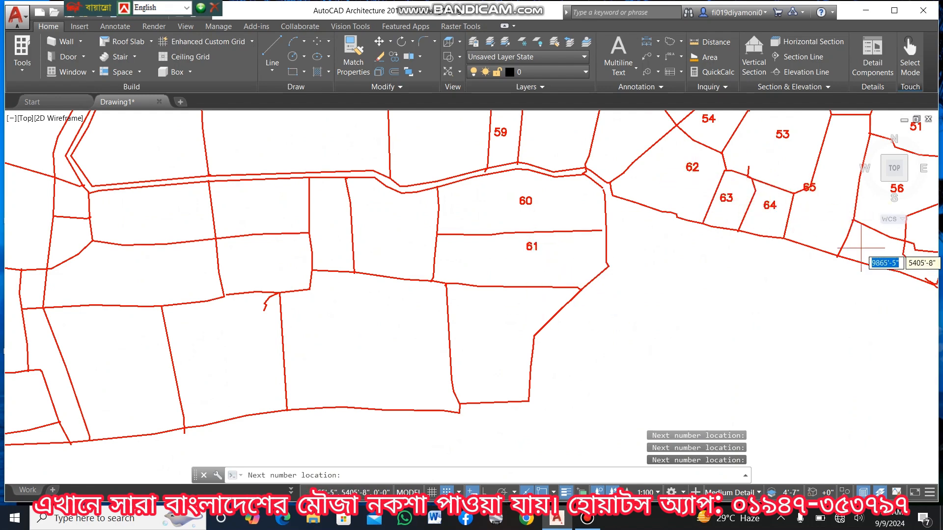
{"action": "left_click", "coordinate": [868, 251]}
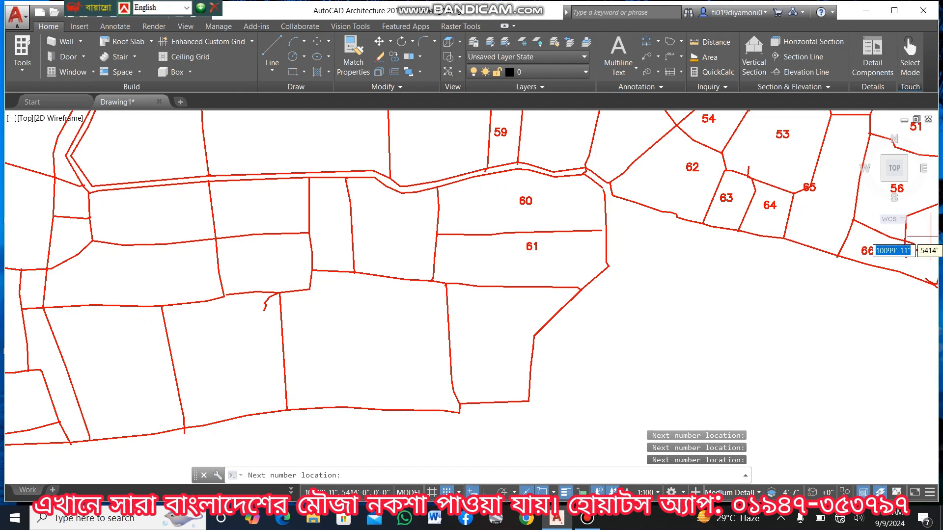
{"action": "left_click", "coordinate": [928, 232]}
Place number 68 south of plot 61, 69 and 70 west of plots 60 and 61, and 71 and 72 in the southern row.
{"action": "left_click", "coordinate": [486, 327]}
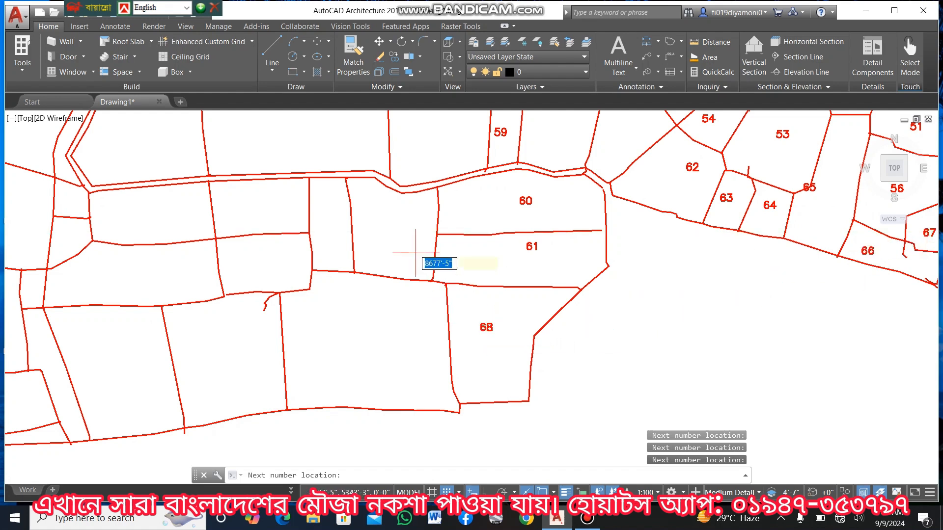
{"action": "left_click", "coordinate": [398, 232]}
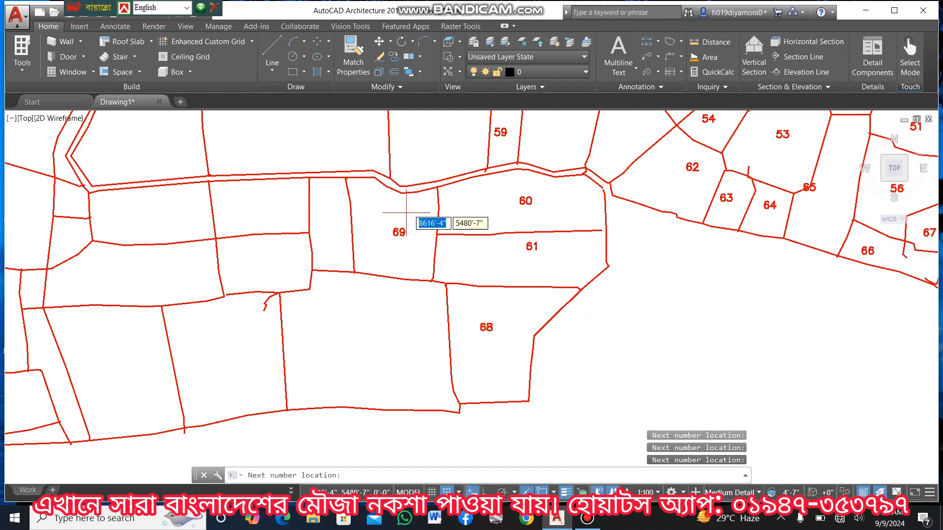
{"action": "left_click", "coordinate": [321, 230]}
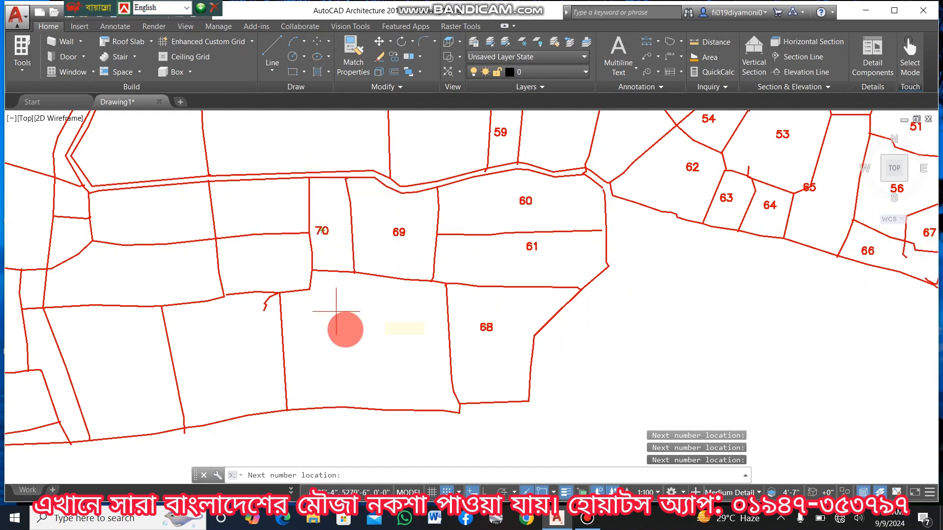
{"action": "left_click", "coordinate": [376, 344]}
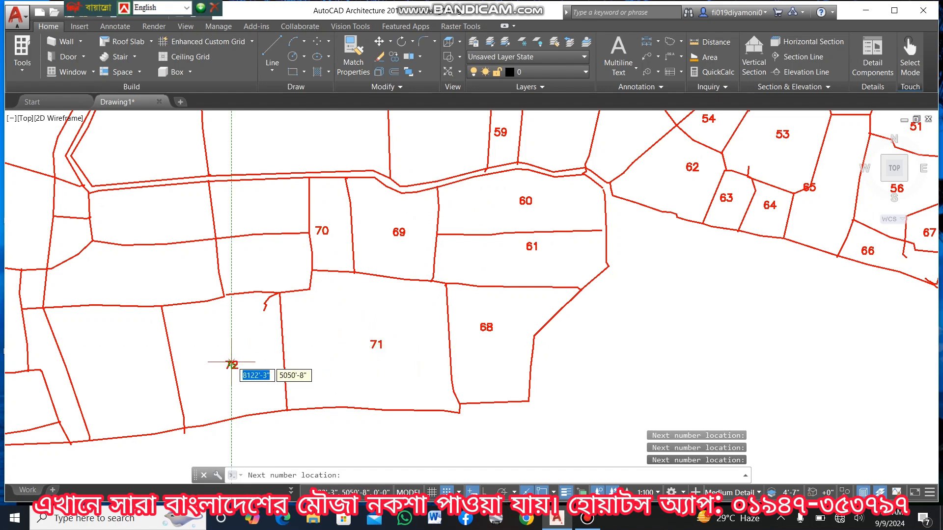
Place numbers 73 to 76 in the block of four plots west of plot 70.
{"action": "left_click", "coordinate": [170, 267]}
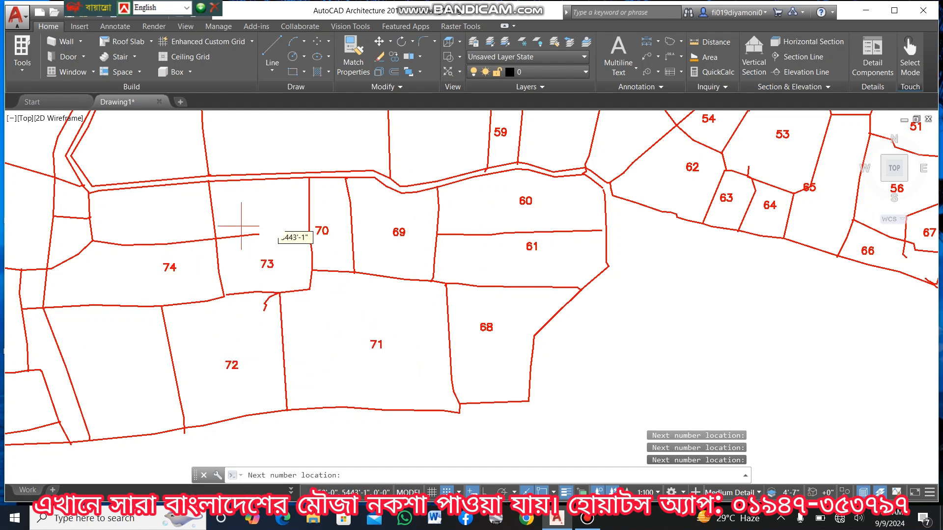
{"action": "left_click", "coordinate": [255, 215]}
{"action": "left_click", "coordinate": [163, 210]}
Place numbers 77 to 83 in the southwestern plots west of plot 72, ending in the thin sliver beneath plot 79.
{"action": "scroll", "coordinate": [336, 270], "scroll_direction": "down", "scroll_amount": 5}
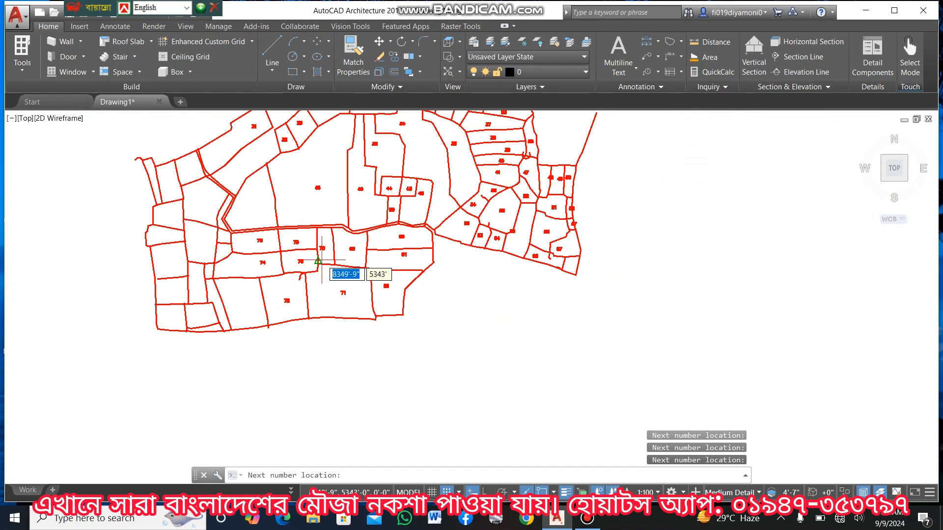
{"action": "scroll", "coordinate": [491, 211], "scroll_direction": "up", "scroll_amount": 4}
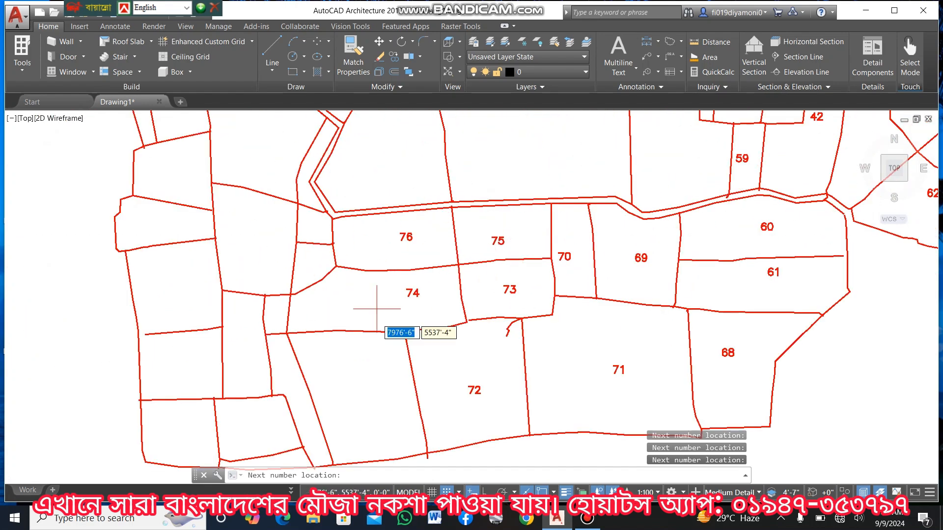
{"action": "left_click", "coordinate": [287, 374]}
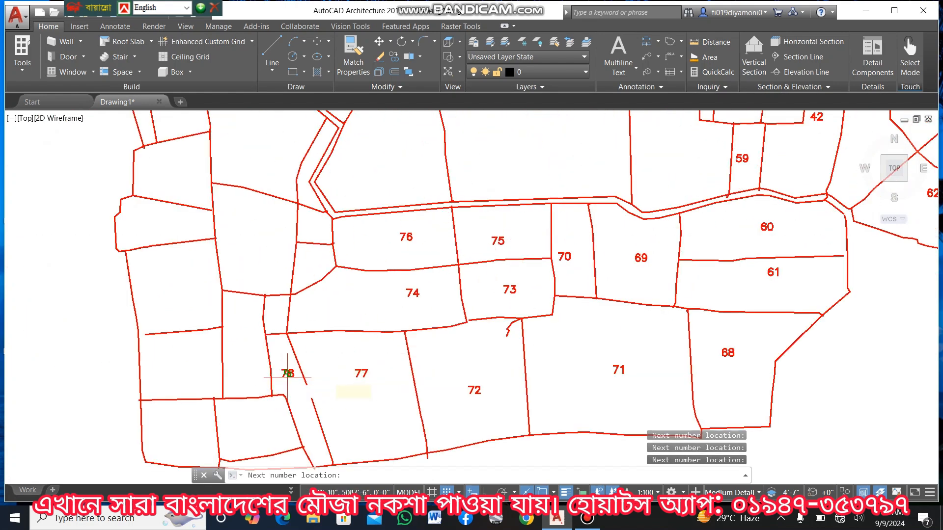
{"action": "left_click", "coordinate": [269, 429]}
{"action": "left_click", "coordinate": [246, 355]}
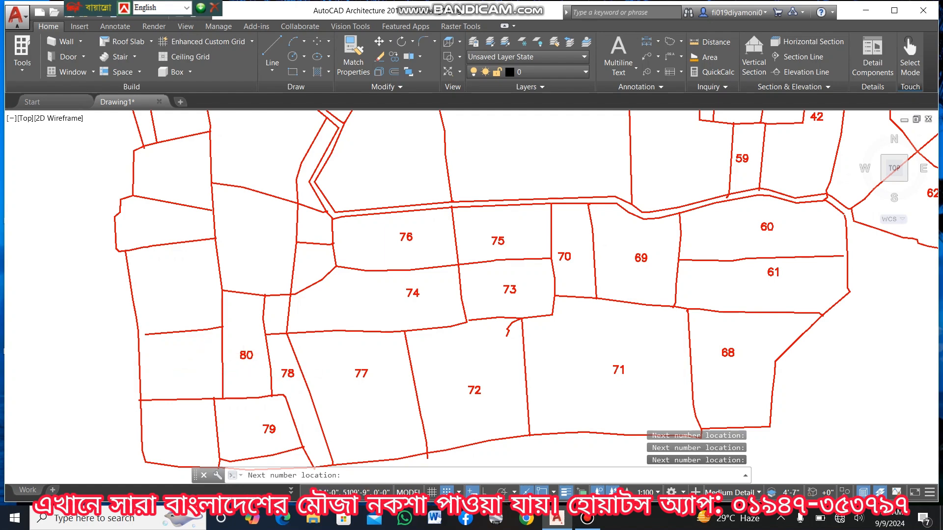
{"action": "left_click", "coordinate": [197, 369]}
{"action": "left_click", "coordinate": [190, 417]}
{"action": "mouse_move", "coordinate": [394, 422]}
{"action": "middle_mouse_down"}
{"action": "mouse_move", "coordinate": [394, 436]}
{"action": "mouse_move", "coordinate": [367, 271]}
{"action": "middle_mouse_up"}
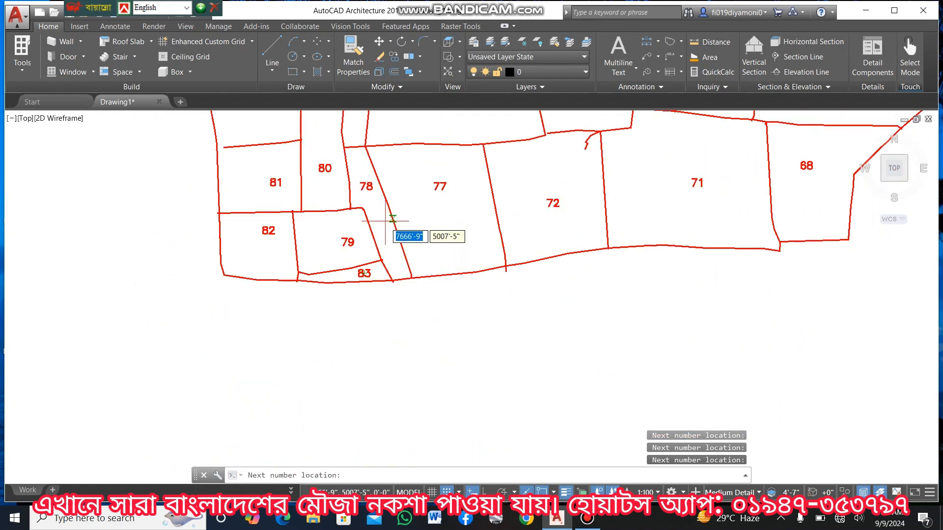
Place numbers 84 and 85 in the plots north of plot 81, and 86 to 88 in the plots between them and plot 76.
{"action": "middle_click_drag", "start_coordinate": [385, 223], "coordinate": [454, 383]}
{"action": "left_click", "coordinate": [327, 261]}
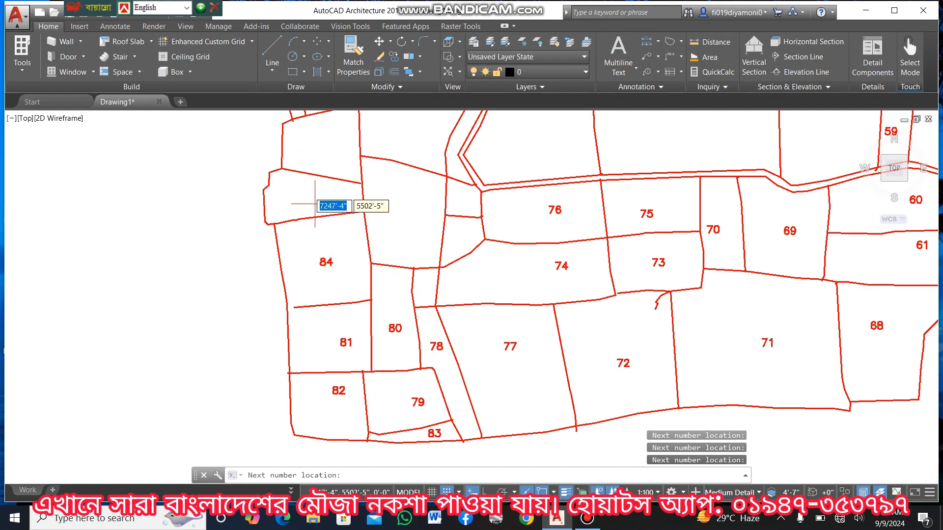
{"action": "left_click", "coordinate": [307, 191]}
{"action": "left_click", "coordinate": [399, 203]}
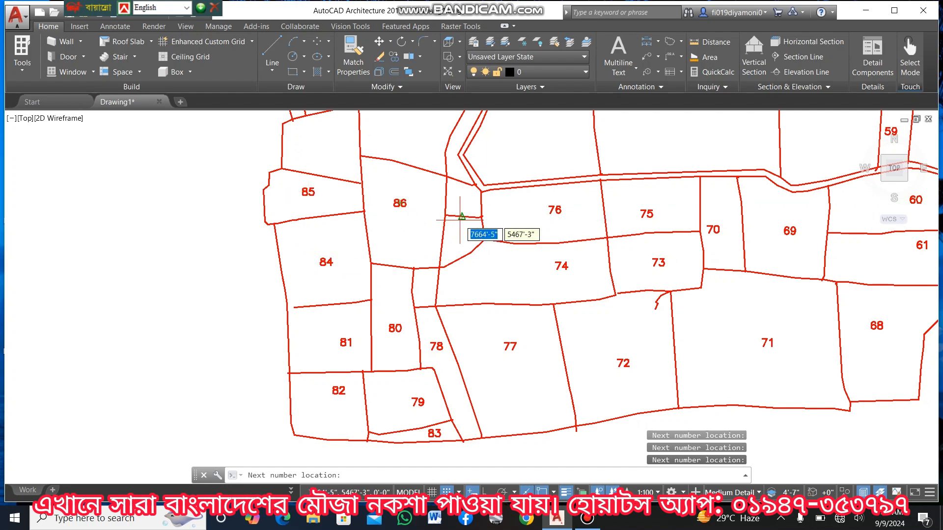
{"action": "left_click", "coordinate": [475, 202]}
Place number 89 in the plot north of plot 76, and 90 to 94 westward through the plots north of plots 85 to 88.
{"action": "middle_click_drag", "start_coordinate": [474, 202], "coordinate": [466, 343]}
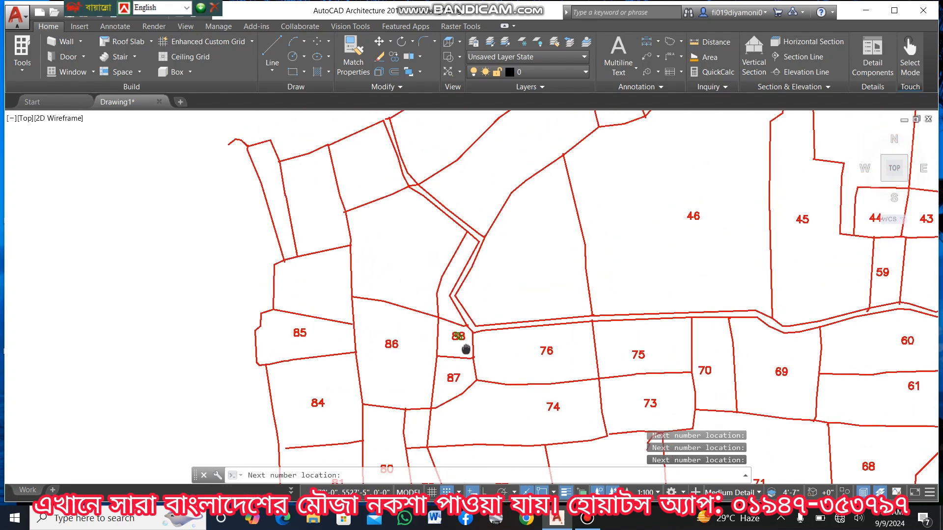
{"action": "left_click", "coordinate": [544, 285]}
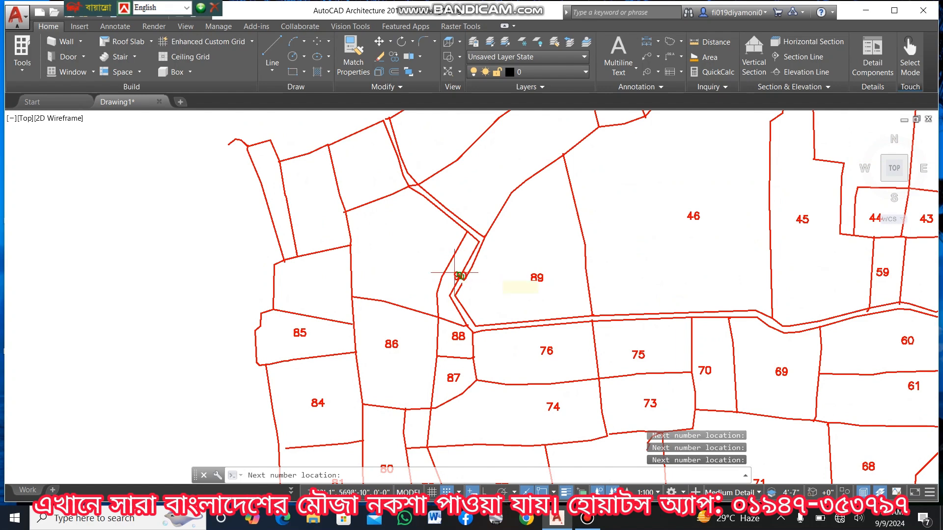
{"action": "left_click", "coordinate": [458, 275]}
{"action": "left_click", "coordinate": [402, 260]}
{"action": "left_click", "coordinate": [323, 275]}
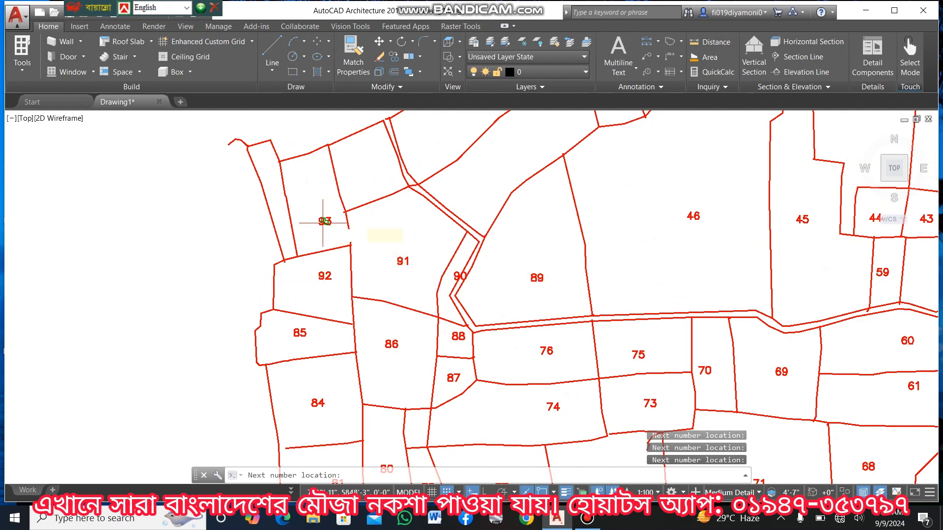
{"action": "left_click", "coordinate": [323, 222]}
{"action": "left_click", "coordinate": [268, 211]}
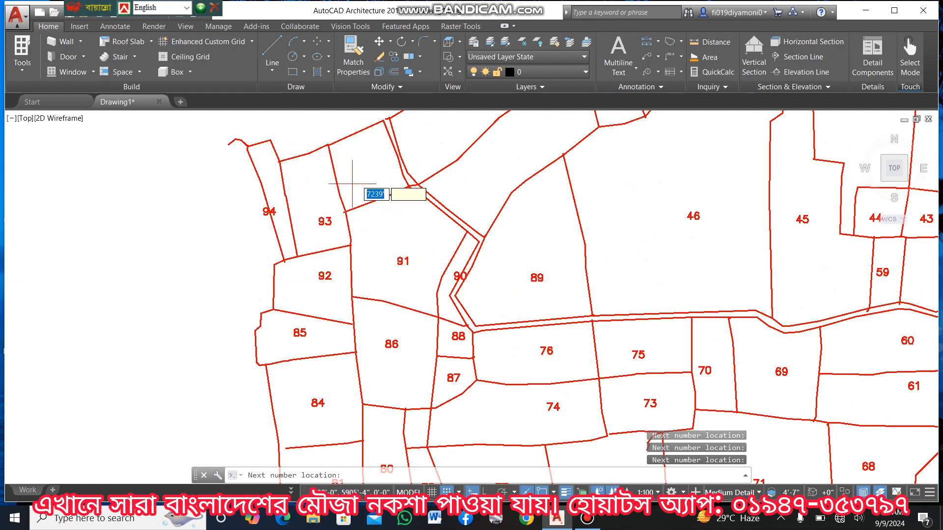
Place number 95 in the plot north of plot 91, and 96 and 97 in the two long plots northeast of it.
{"action": "left_click", "coordinate": [371, 165]}
{"action": "left_click", "coordinate": [447, 149]}
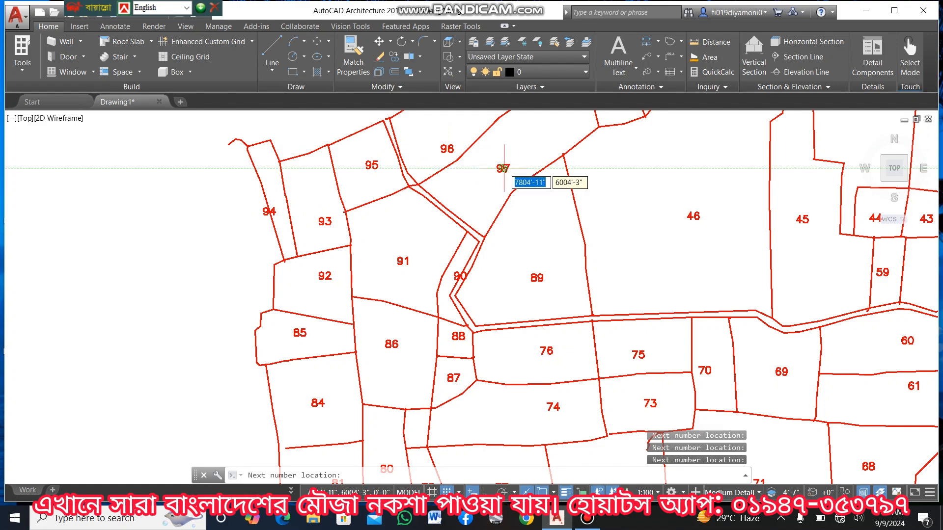
{"action": "left_click", "coordinate": [504, 168]}
Place number 98 in the unnumbered plot directly south of plot 12.
{"action": "middle_click_drag", "start_coordinate": [504, 168], "coordinate": [459, 353]}
{"action": "scroll", "coordinate": [710, 369], "scroll_direction": "down", "scroll_amount": 3}
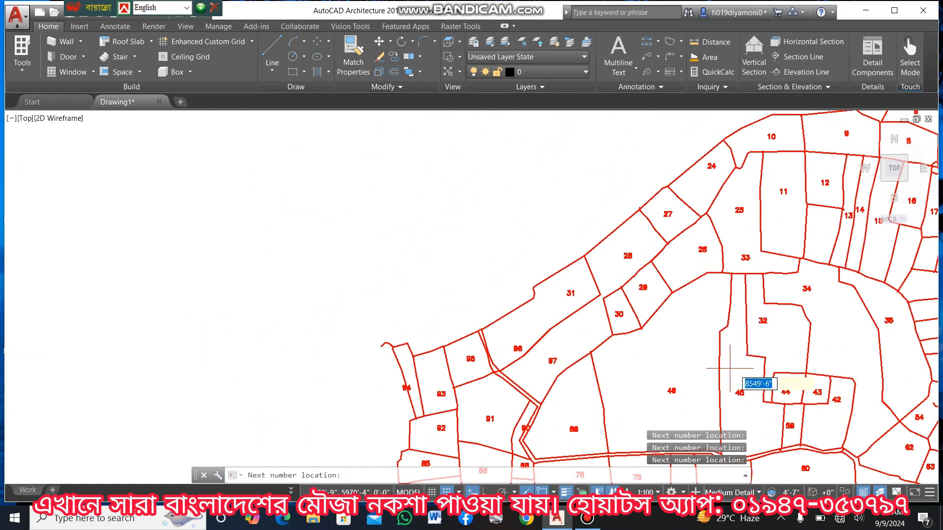
{"action": "mouse_move", "coordinate": [808, 380]}
{"action": "middle_mouse_down"}
{"action": "mouse_move", "coordinate": [671, 331]}
{"action": "mouse_move", "coordinate": [535, 237]}
{"action": "mouse_move", "coordinate": [583, 348]}
{"action": "mouse_move", "coordinate": [663, 468]}
{"action": "middle_mouse_up"}
{"action": "scroll", "coordinate": [560, 238], "scroll_direction": "up", "scroll_amount": 3}
{"action": "left_click", "coordinate": [664, 468]}
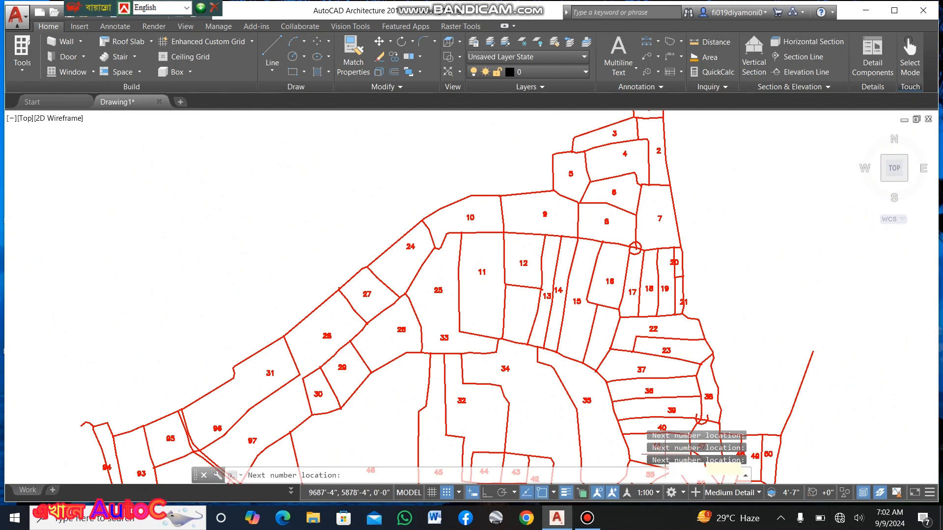
{"action": "scroll", "coordinate": [649, 424], "scroll_direction": "down", "scroll_amount": 2}
{"action": "left_click", "coordinate": [647, 434]}
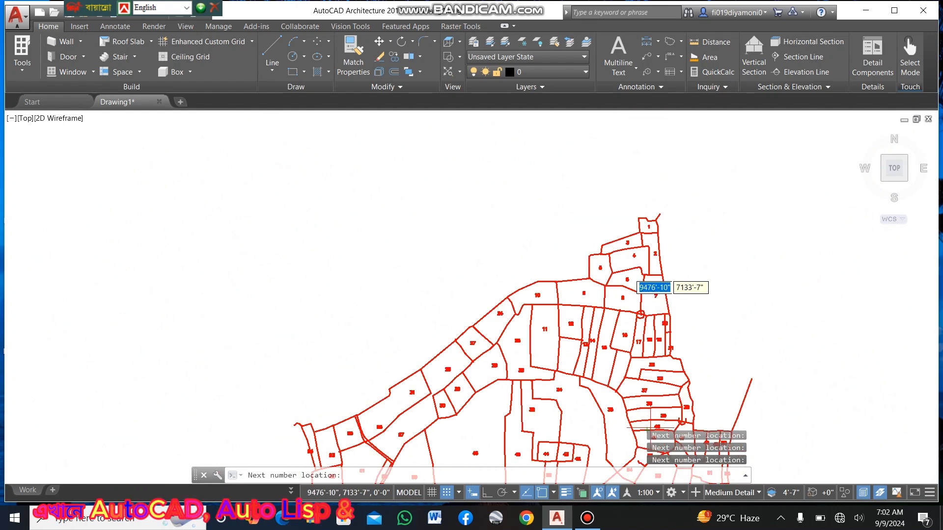
{"action": "middle_click_drag", "start_coordinate": [657, 342], "coordinate": [613, 232]}
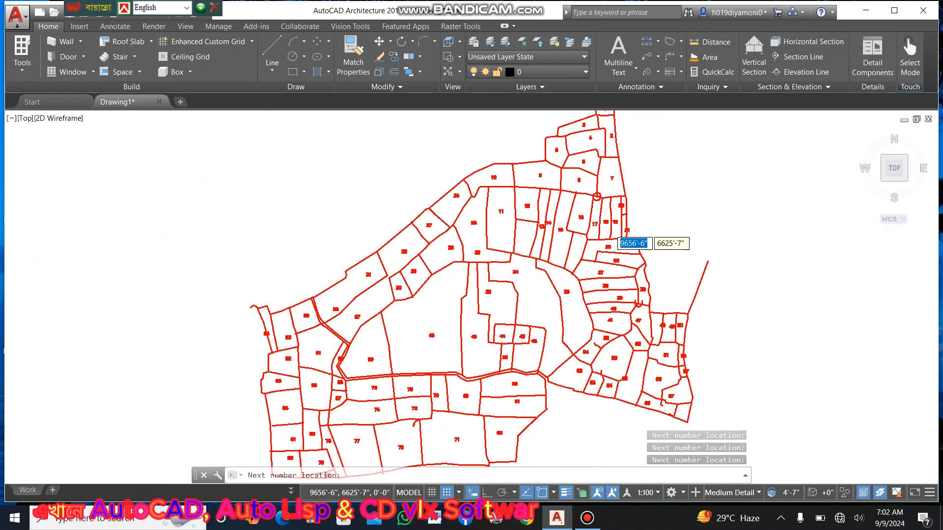
{"action": "scroll", "coordinate": [613, 232], "scroll_direction": "up", "scroll_amount": 5}
{"action": "scroll", "coordinate": [610, 235], "scroll_direction": "down", "scroll_amount": 2}
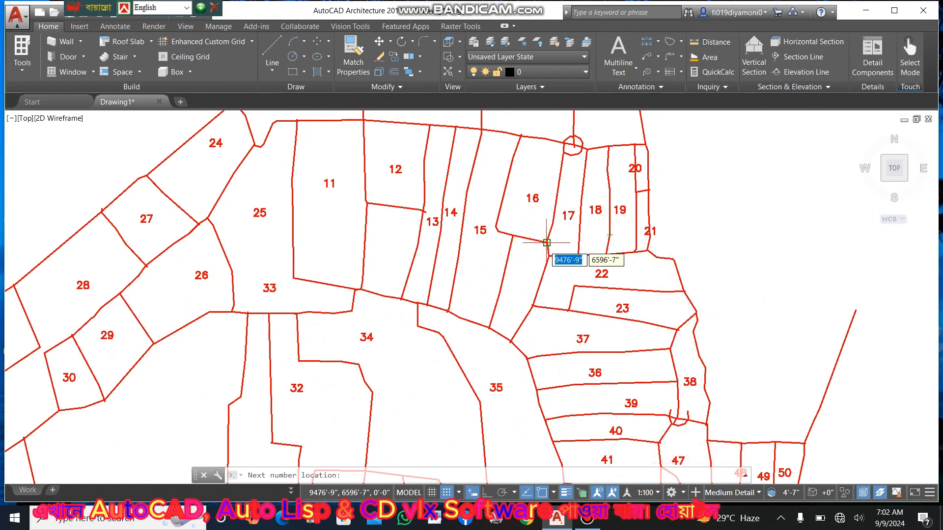
{"action": "scroll", "coordinate": [488, 224], "scroll_direction": "down", "scroll_amount": 4}
{"action": "scroll", "coordinate": [435, 244], "scroll_direction": "up", "scroll_amount": 4}
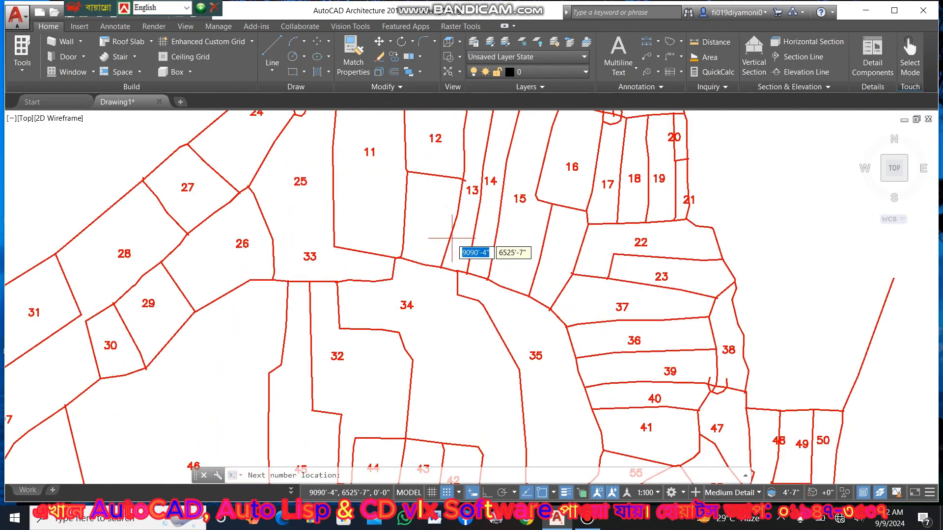
{"action": "left_click", "coordinate": [436, 212]}
Examine the northern and eastern parts of the map for plots that still lack a number.
{"action": "scroll", "coordinate": [565, 275], "scroll_direction": "down", "scroll_amount": 2}
{"action": "scroll", "coordinate": [597, 277], "scroll_direction": "down", "scroll_amount": 2}
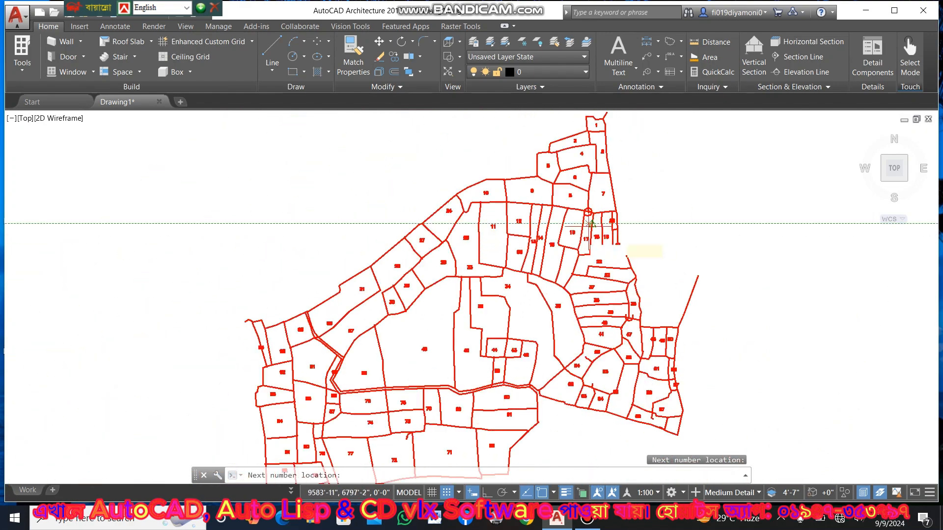
{"action": "scroll", "coordinate": [533, 339], "scroll_direction": "up", "scroll_amount": 6}
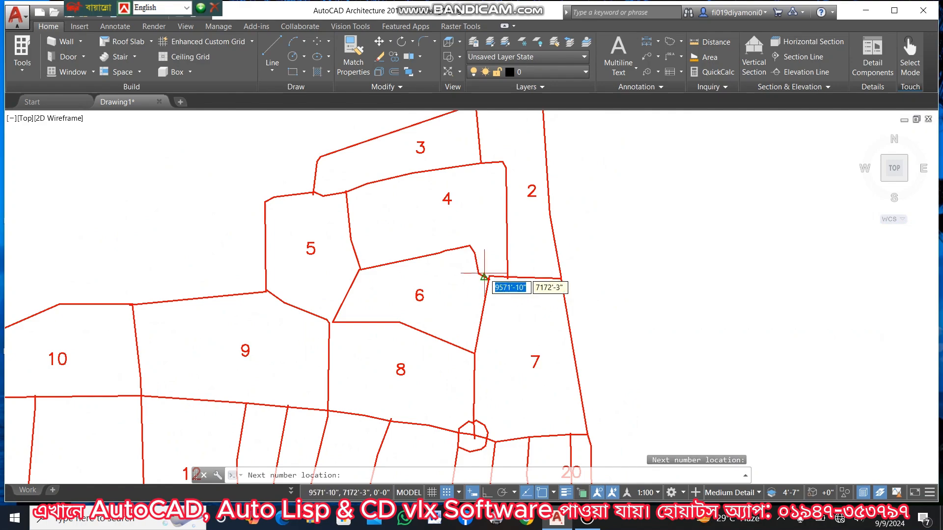
{"action": "scroll", "coordinate": [488, 302], "scroll_direction": "down", "scroll_amount": 4}
{"action": "scroll", "coordinate": [602, 261], "scroll_direction": "down", "scroll_amount": 4}
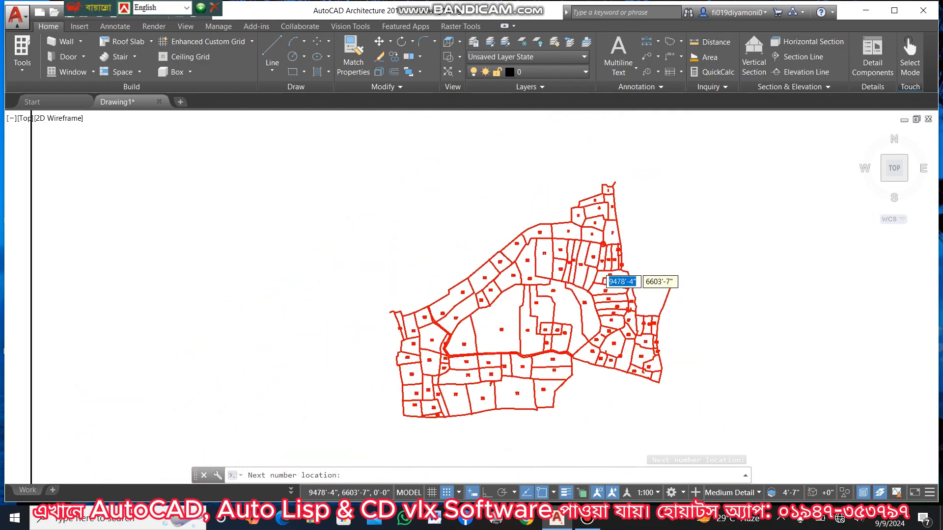
{"action": "scroll", "coordinate": [543, 316], "scroll_direction": "up", "scroll_amount": 2}
{"action": "scroll", "coordinate": [634, 222], "scroll_direction": "up", "scroll_amount": 6}
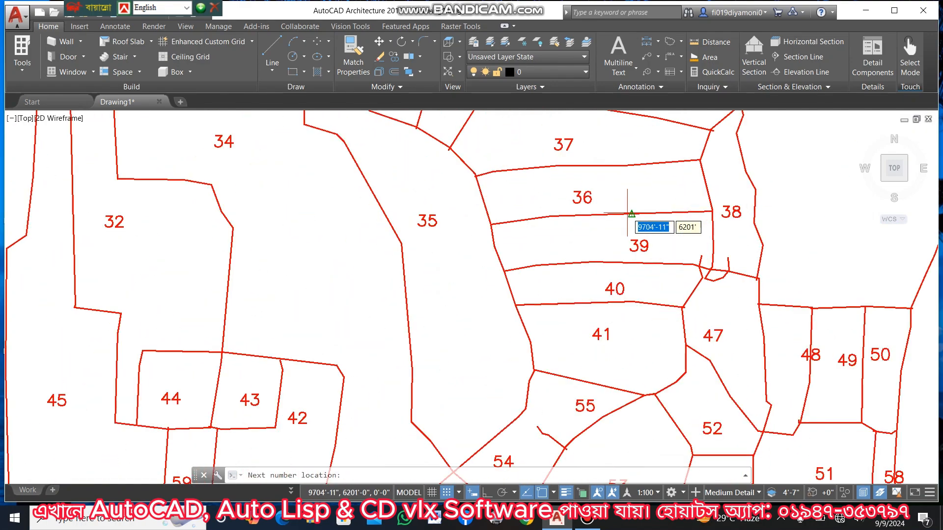
{"action": "scroll", "coordinate": [580, 255], "scroll_direction": "down", "scroll_amount": 5}
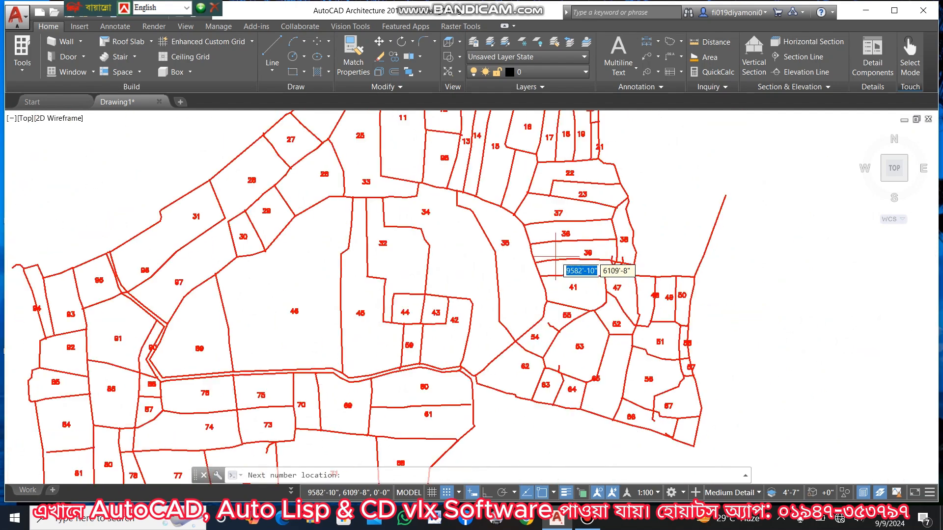
{"action": "scroll", "coordinate": [633, 245], "scroll_direction": "down", "scroll_amount": 3}
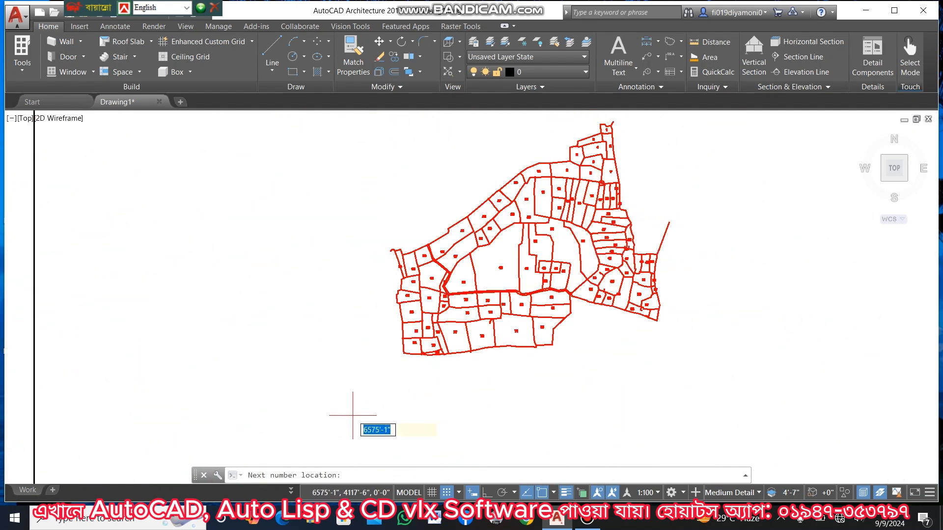
Place one extra number in the empty area southwest of the frame and end the numbering routine.
{"action": "scroll", "coordinate": [387, 404], "scroll_direction": "down", "scroll_amount": 3}
{"action": "middle_click_drag", "start_coordinate": [424, 427], "coordinate": [502, 263]}
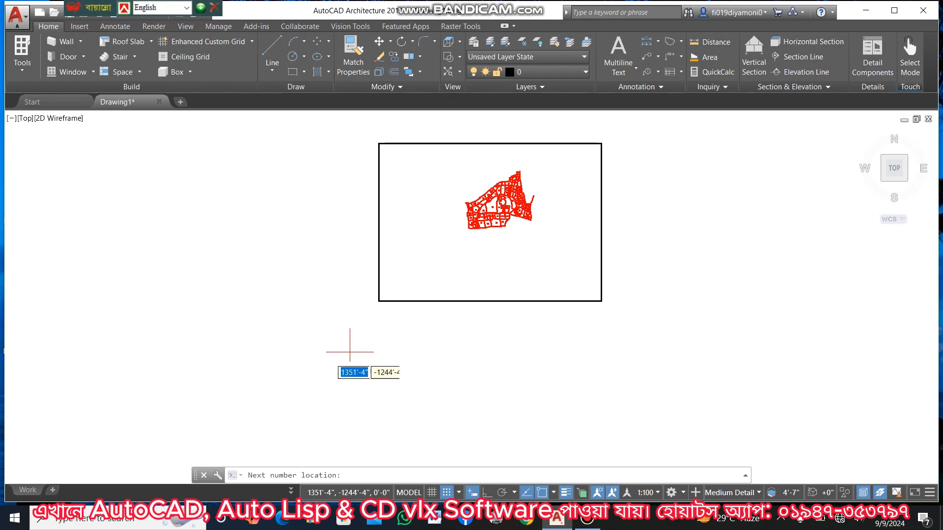
{"action": "left_click", "coordinate": [318, 367]}
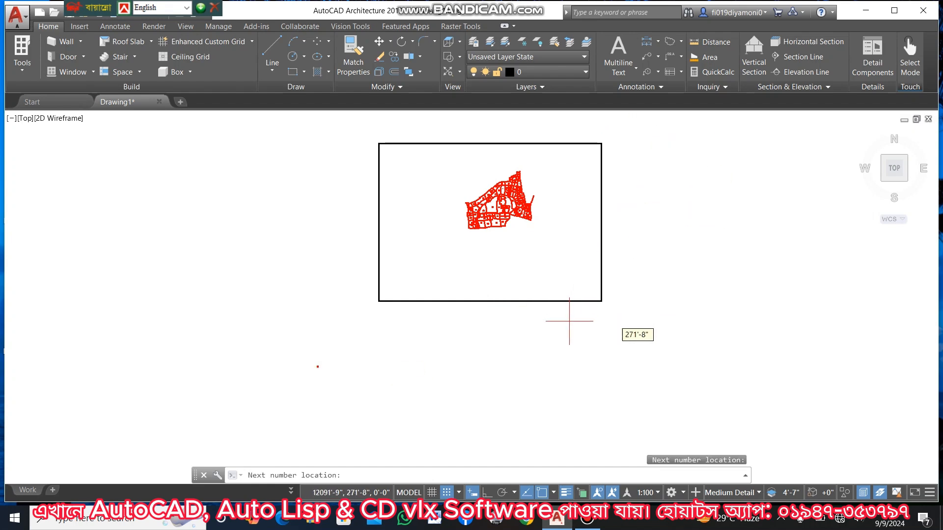
{"action": "key", "text": "Escape"}
Set the colour of the frame, all plot boundaries and all plot numbers to ByBlock through their object properties, and clear the selection.
{"action": "left_click", "coordinate": [350, 358]}
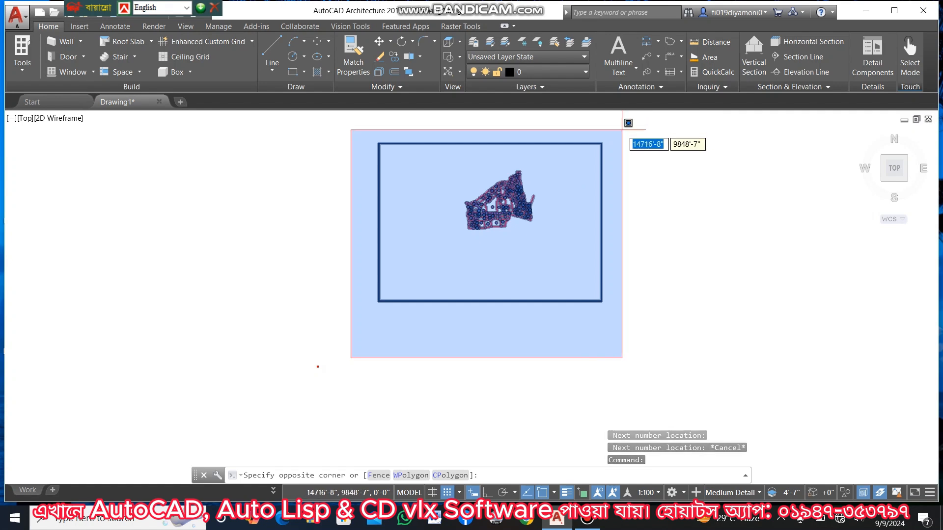
{"action": "left_click", "coordinate": [617, 122]}
{"action": "right_click", "coordinate": [566, 154]}
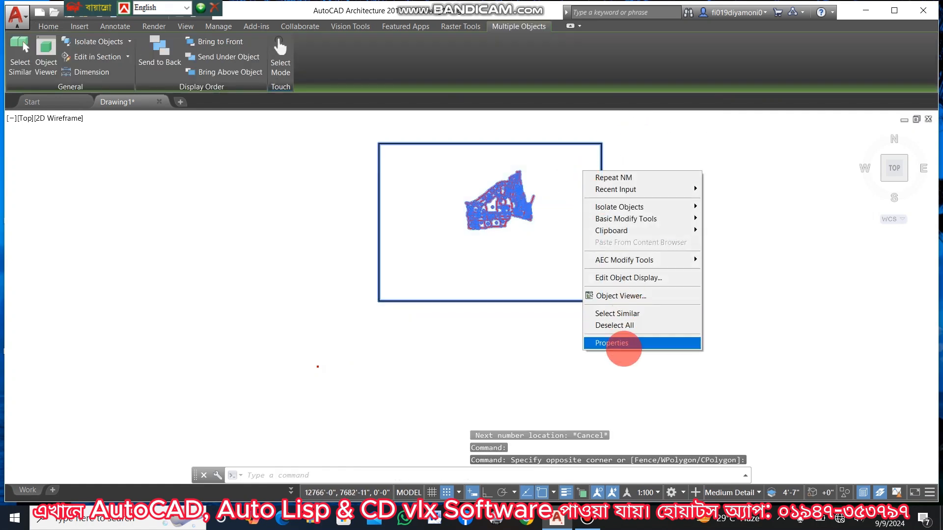
{"action": "left_click", "coordinate": [621, 345]}
{"action": "left_click", "coordinate": [62, 351]}
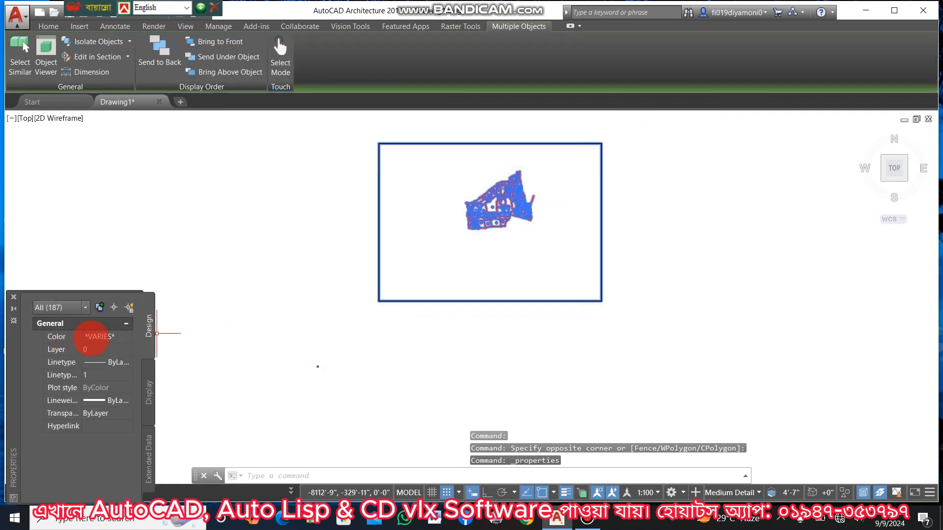
{"action": "left_click", "coordinate": [93, 336]}
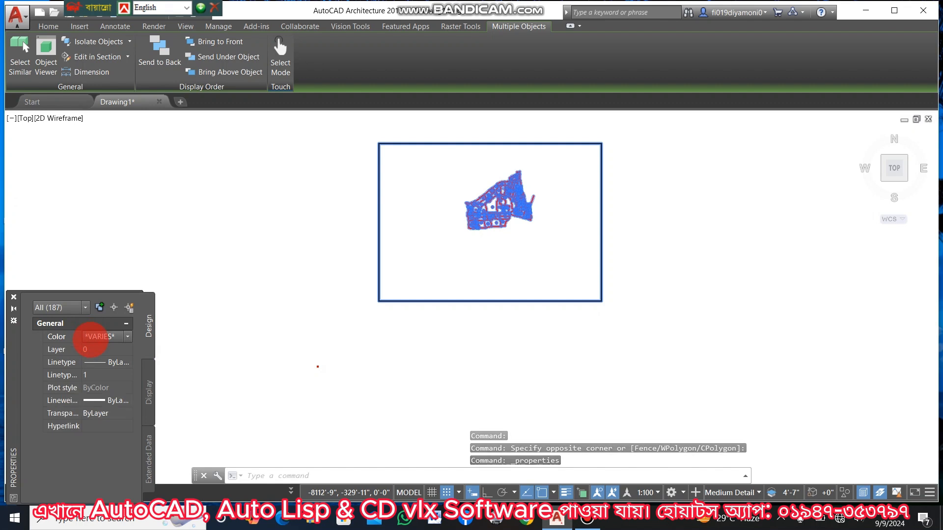
{"action": "left_click", "coordinate": [96, 336]}
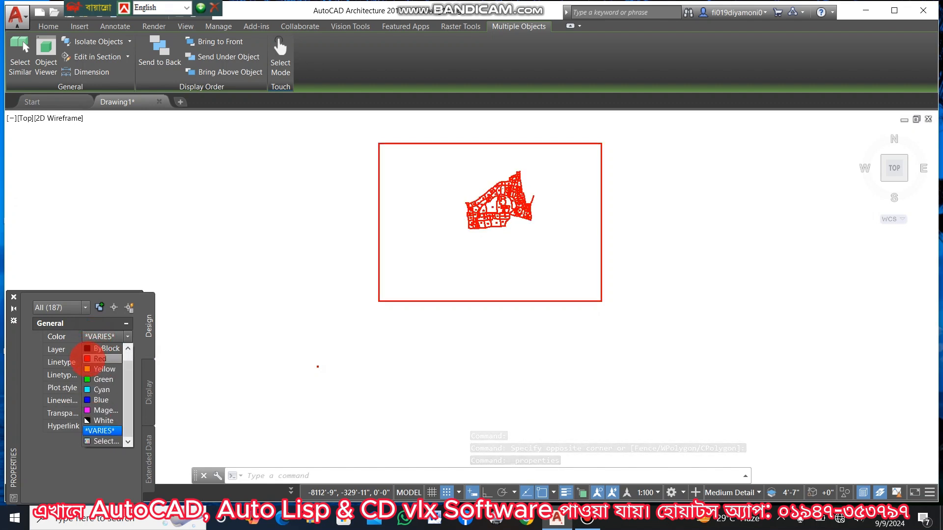
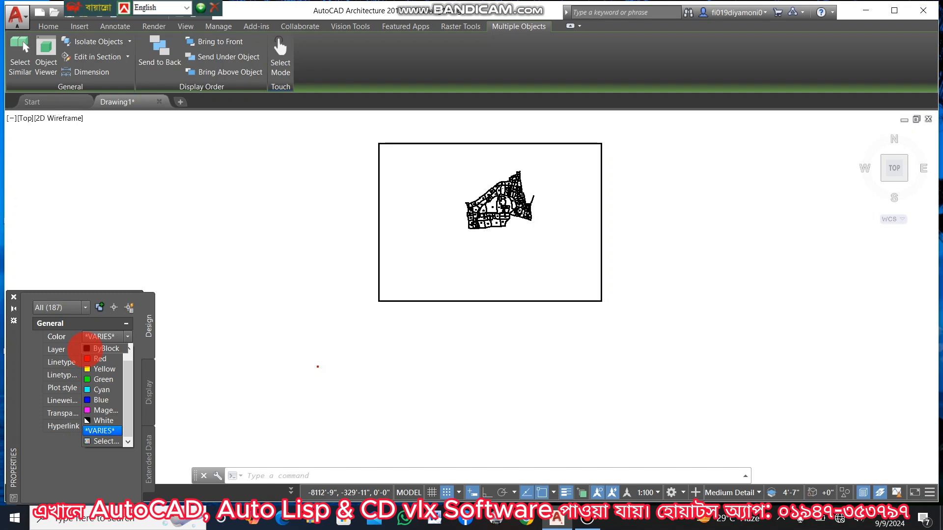
{"action": "left_click", "coordinate": [86, 349]}
{"action": "key", "text": "Escape"}
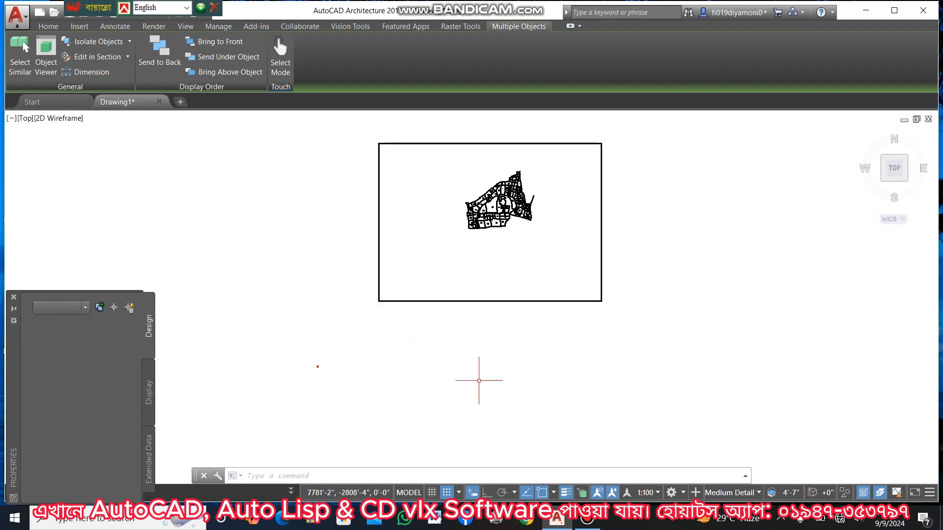
Examine the recoloured boundaries and numbers across the map and close the object properties.
{"action": "scroll", "coordinate": [493, 270], "scroll_direction": "up", "scroll_amount": 5}
{"action": "middle_click_drag", "start_coordinate": [544, 251], "coordinate": [562, 429]}
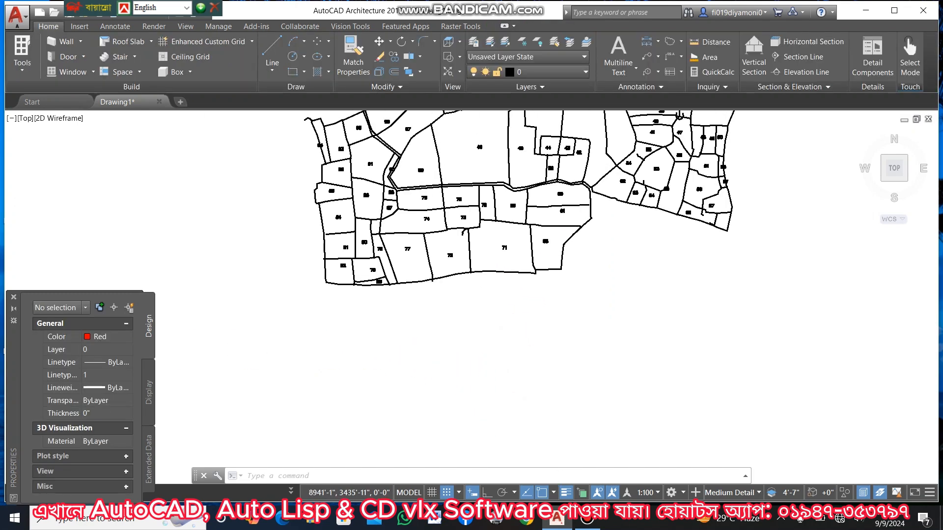
{"action": "middle_click_drag", "start_coordinate": [547, 272], "coordinate": [547, 466]}
{"action": "scroll", "coordinate": [625, 213], "scroll_direction": "up", "scroll_amount": 6}
{"action": "scroll", "coordinate": [624, 213], "scroll_direction": "down", "scroll_amount": 3}
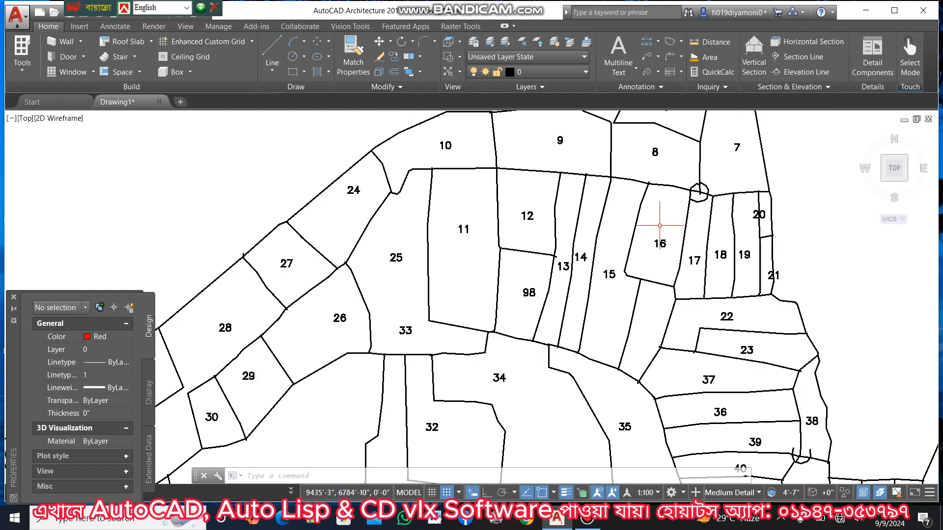
{"action": "middle_click_drag", "start_coordinate": [659, 226], "coordinate": [638, 342]}
{"action": "scroll", "coordinate": [671, 288], "scroll_direction": "down", "scroll_amount": 2}
{"action": "scroll", "coordinate": [667, 295], "scroll_direction": "down", "scroll_amount": 2}
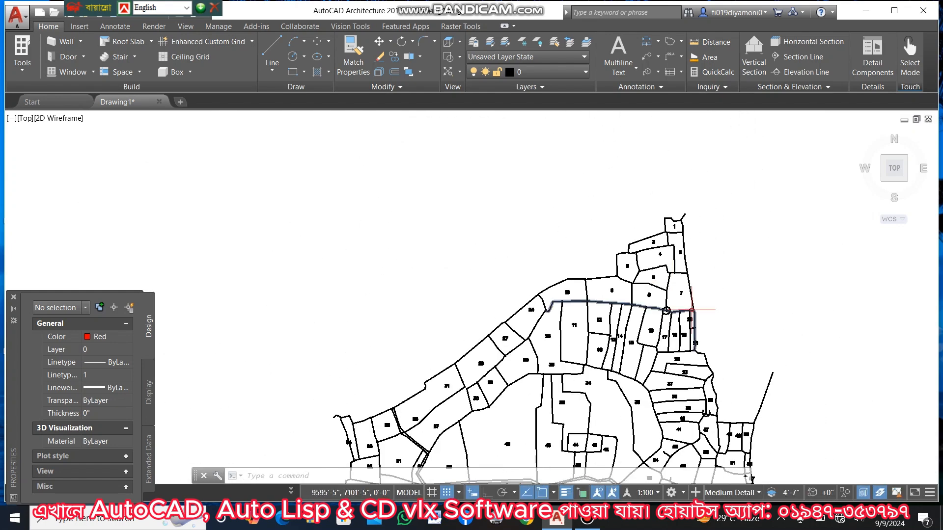
{"action": "middle_click_drag", "start_coordinate": [693, 311], "coordinate": [630, 177]}
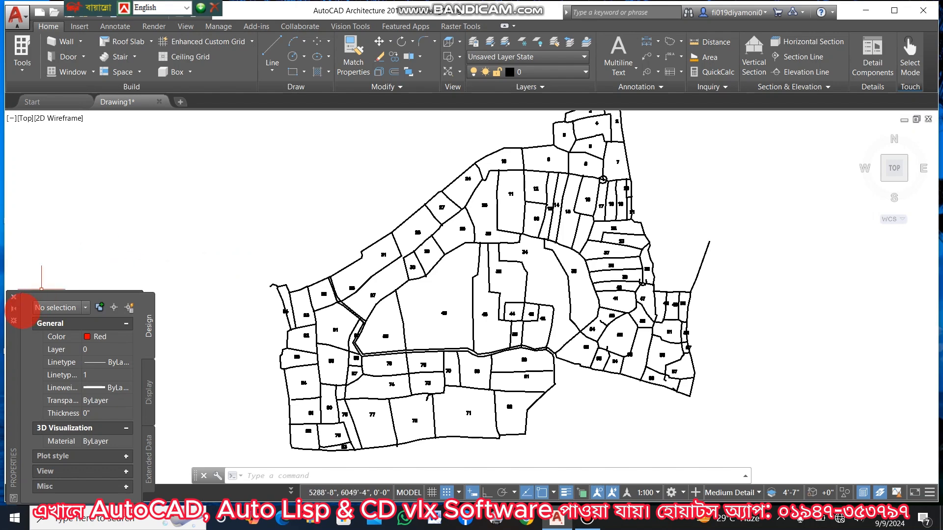
{"action": "left_click", "coordinate": [13, 296]}
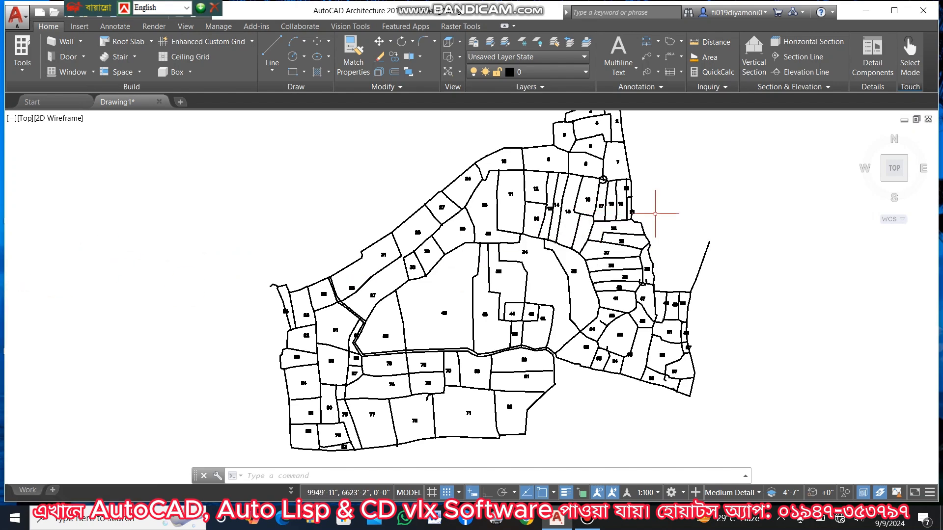
Review the numbered plots around plots 12 to 23 close up, ending with the whole map in view.
{"action": "scroll", "coordinate": [644, 233], "scroll_direction": "up", "scroll_amount": 4}
{"action": "scroll", "coordinate": [644, 233], "scroll_direction": "down", "scroll_amount": 2}
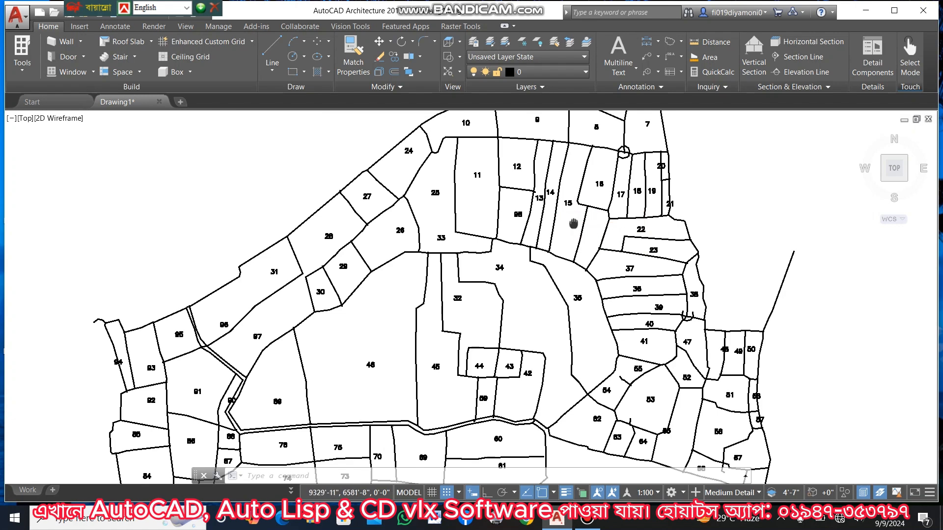
{"action": "scroll", "coordinate": [558, 468], "scroll_direction": "down", "scroll_amount": 2}
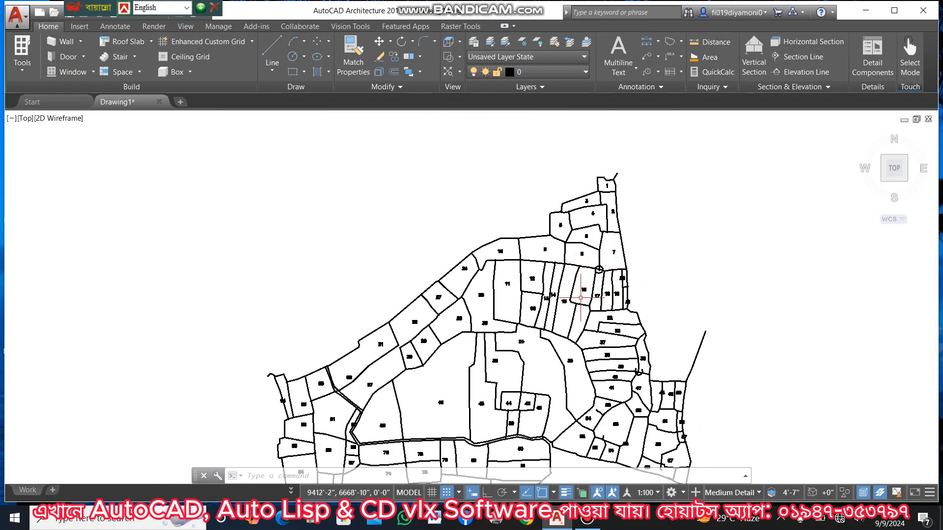
{"action": "middle_click_drag", "start_coordinate": [580, 297], "coordinate": [544, 269]}
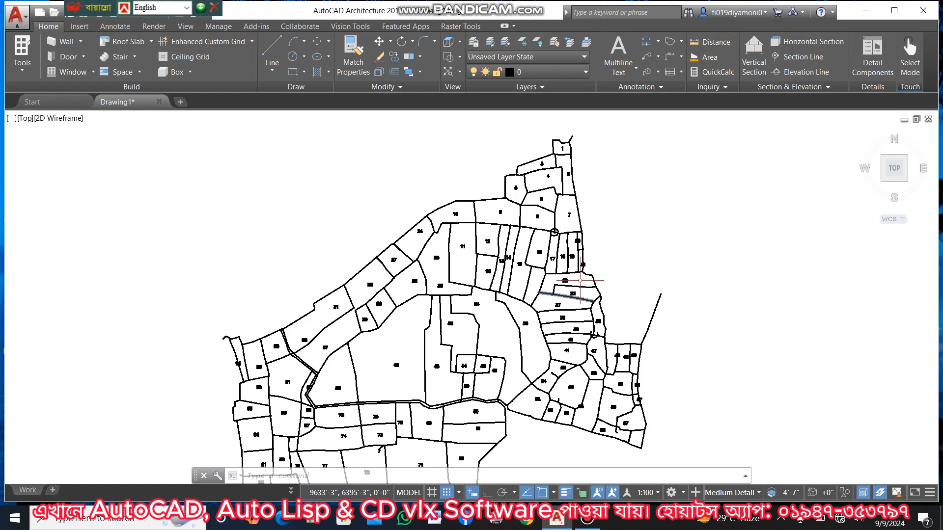
{"action": "scroll", "coordinate": [549, 268], "scroll_direction": "up", "scroll_amount": 5}
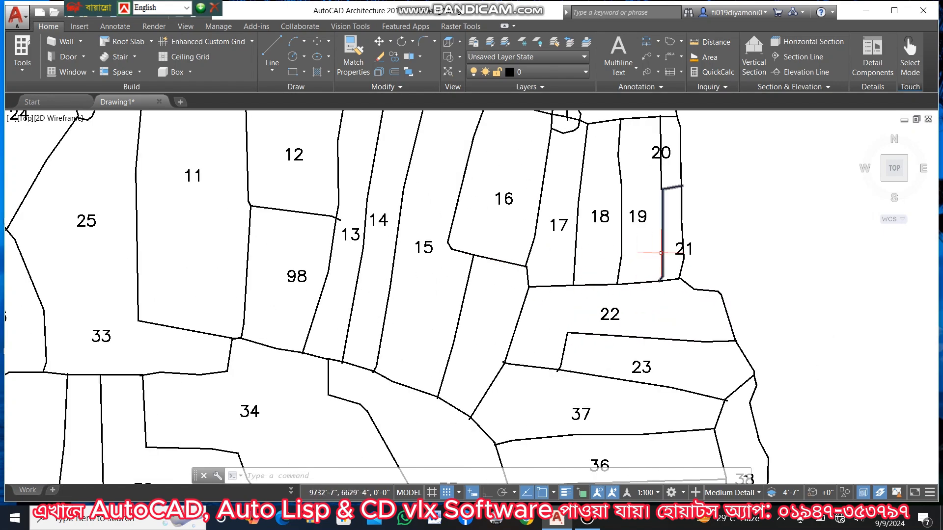
{"action": "scroll", "coordinate": [605, 259], "scroll_direction": "down", "scroll_amount": 4}
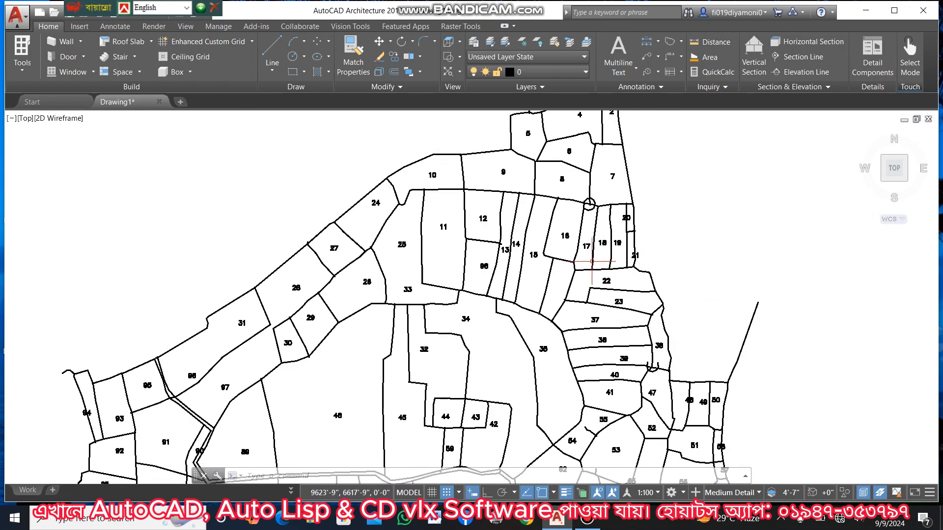
{"action": "scroll", "coordinate": [504, 288], "scroll_direction": "down", "scroll_amount": 6}
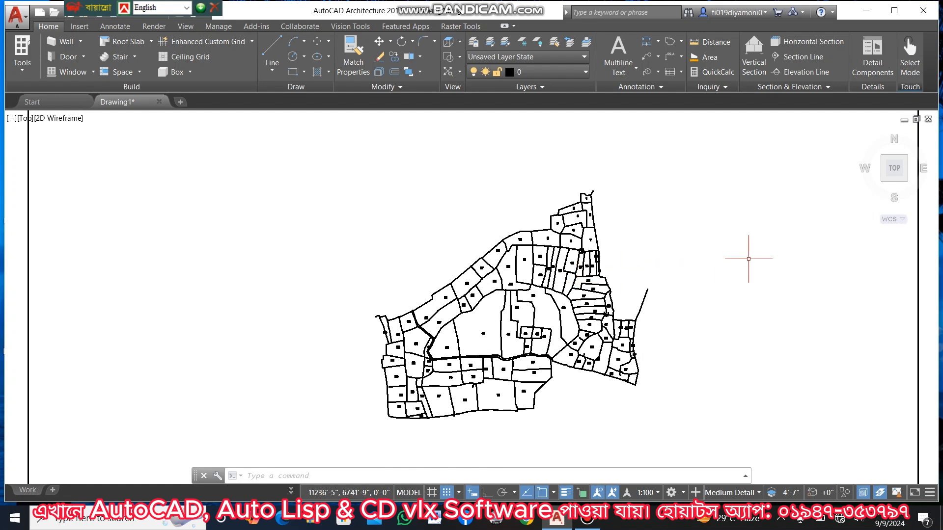